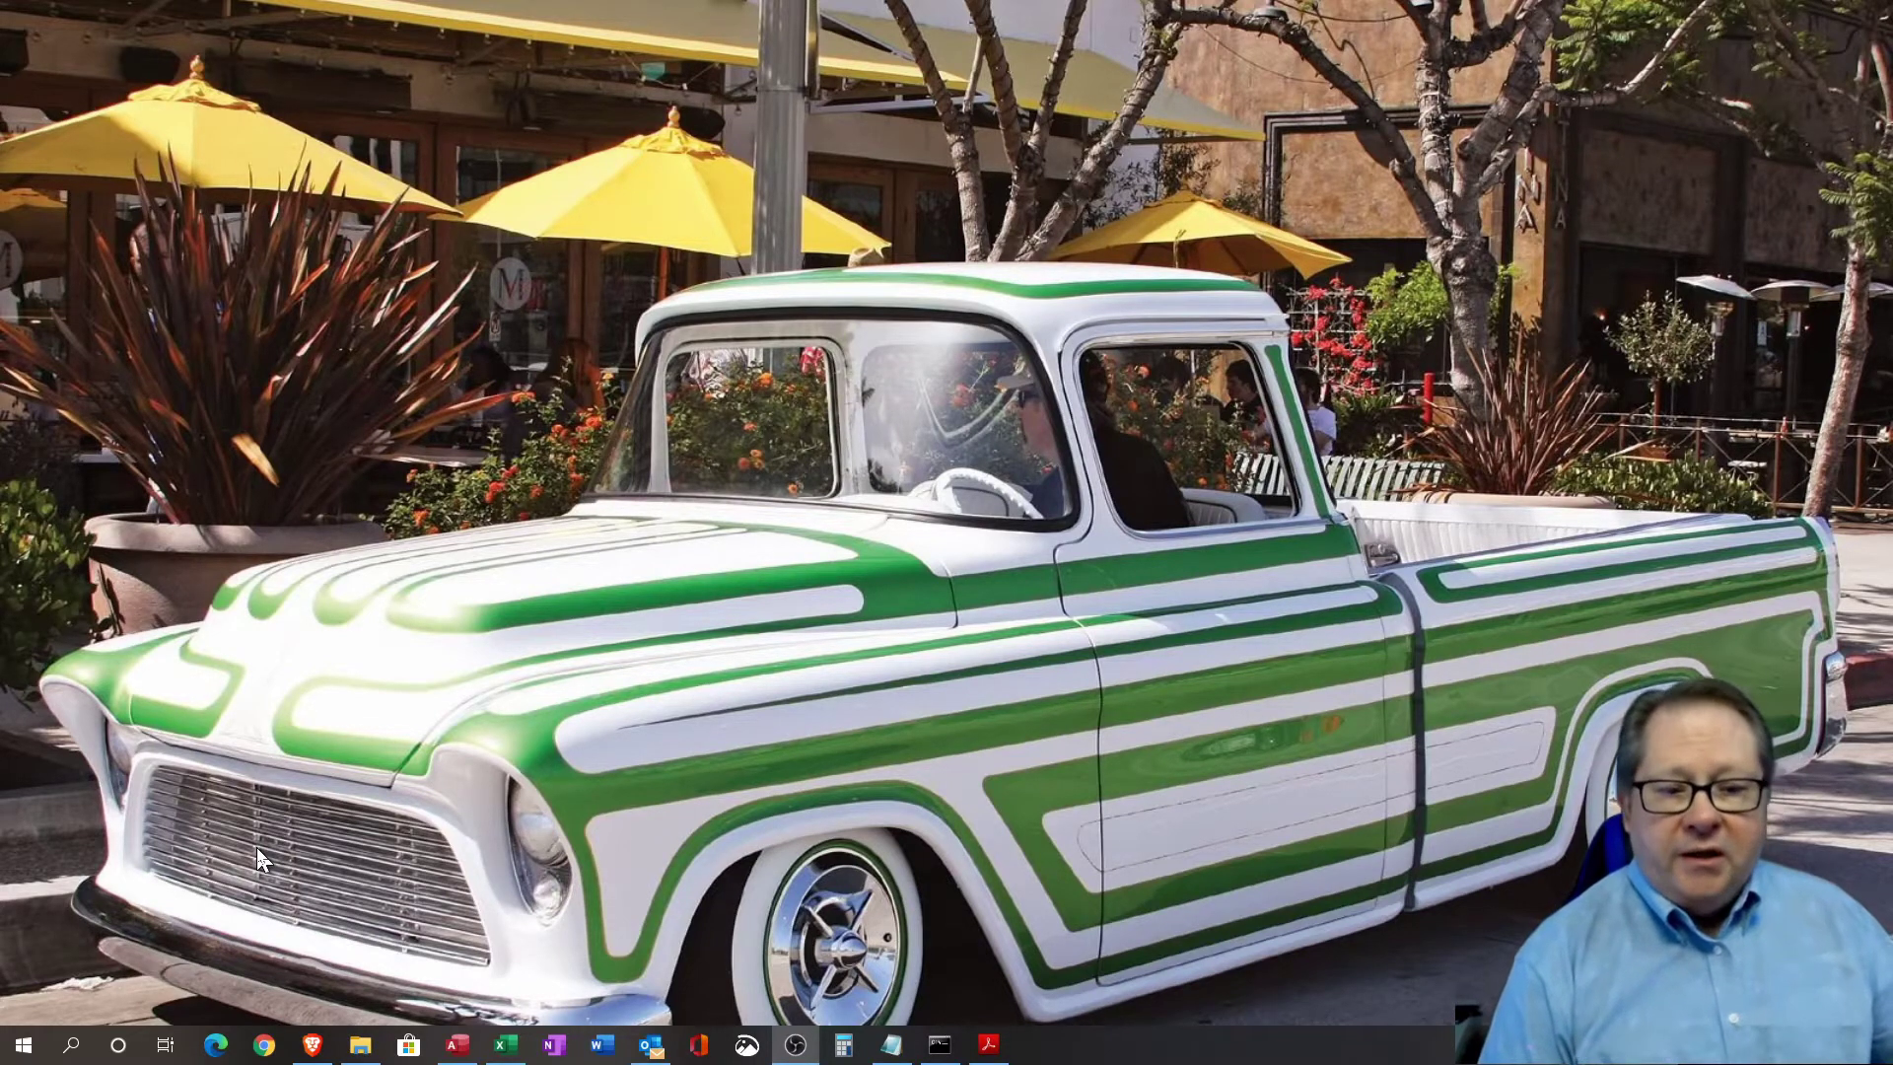
# - Open the Columnar form in Design View with the Property Sheet showing the form's properties
pyautogui.click(457, 1045)
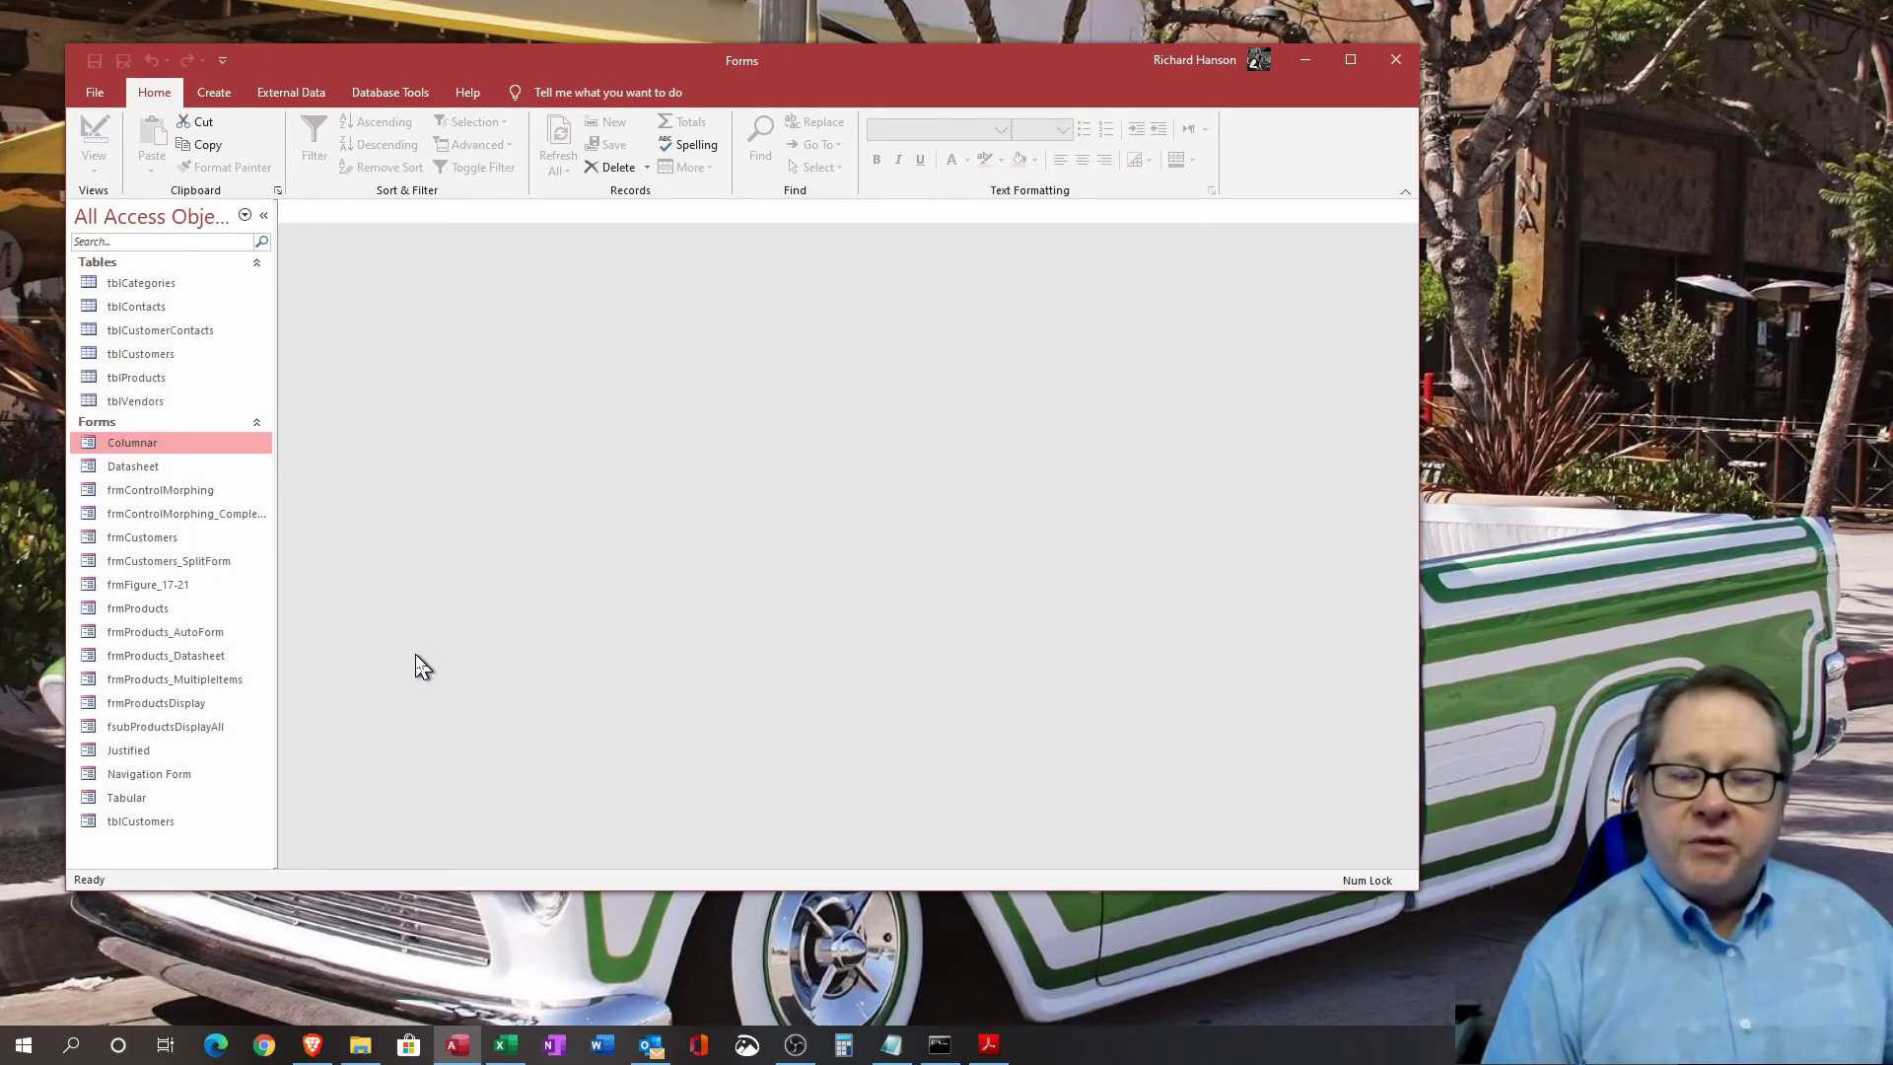
pyautogui.doubleClick(133, 443)
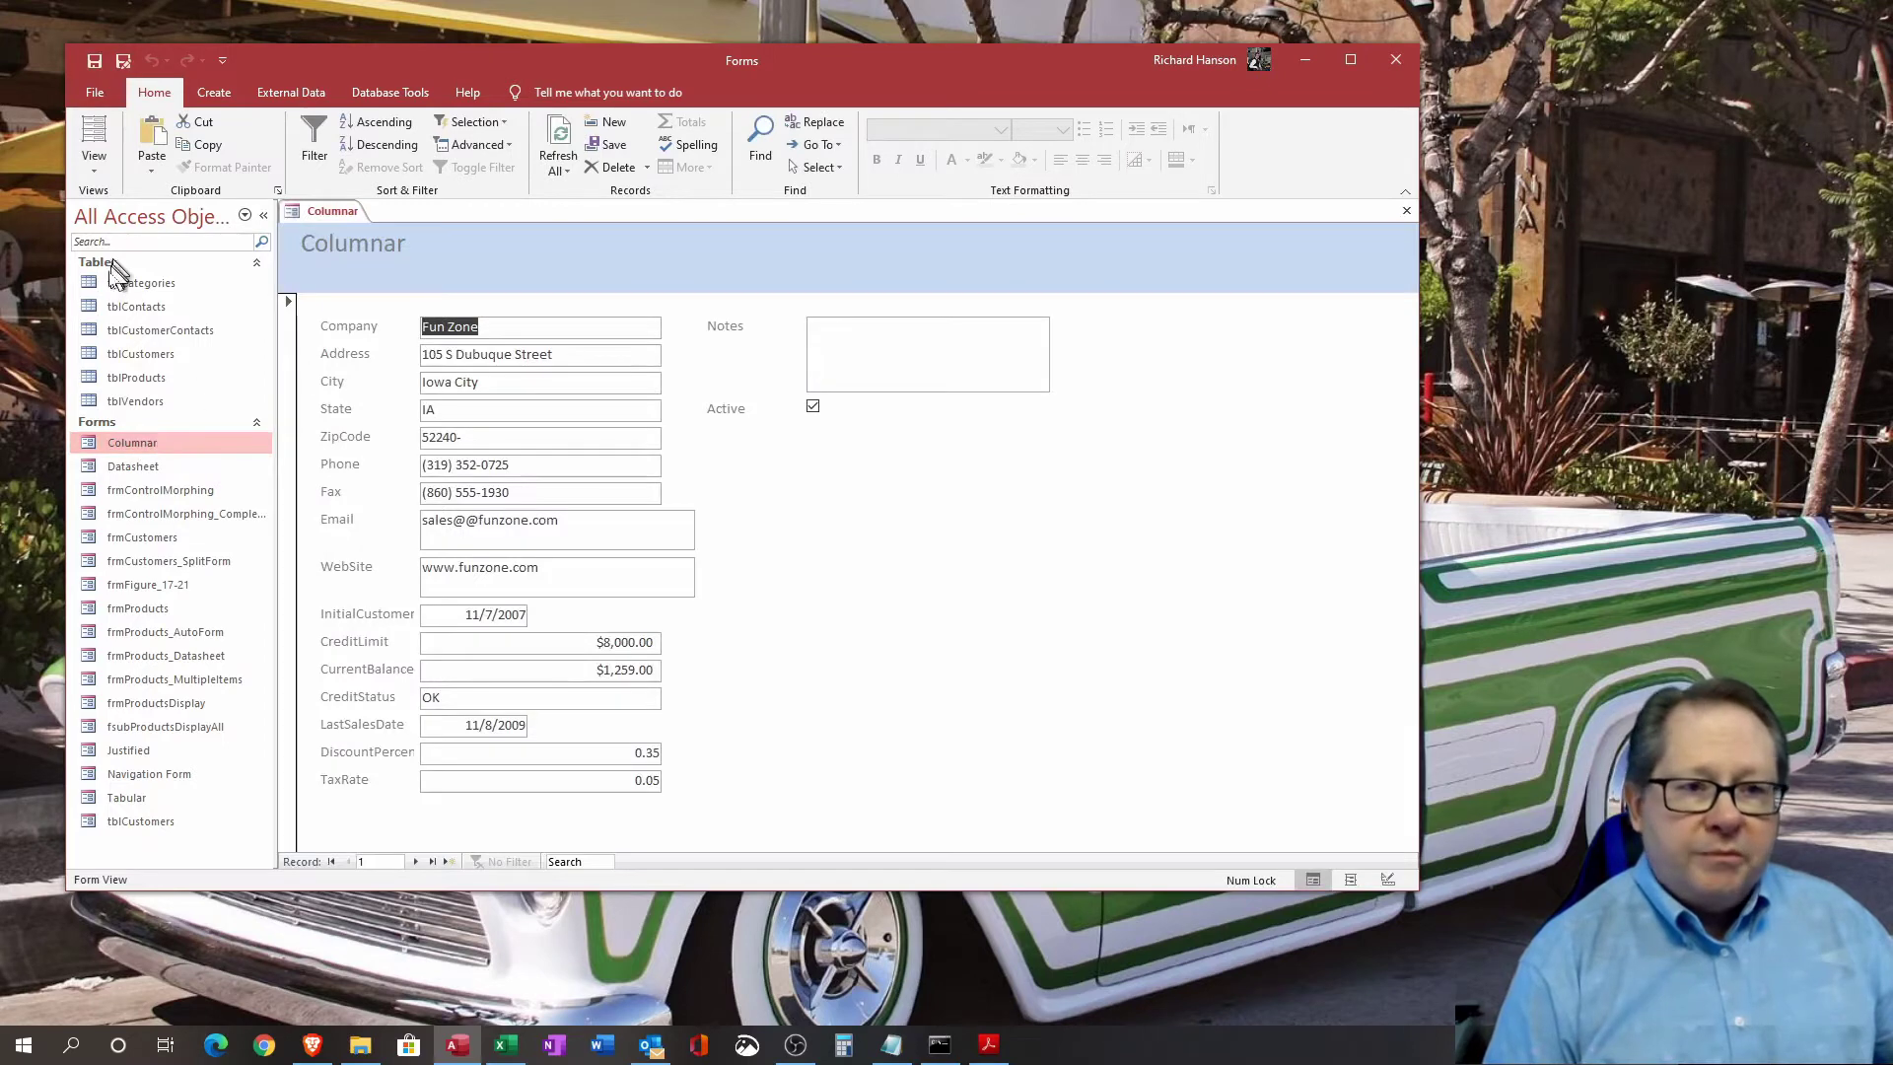
pyautogui.click(92, 163)
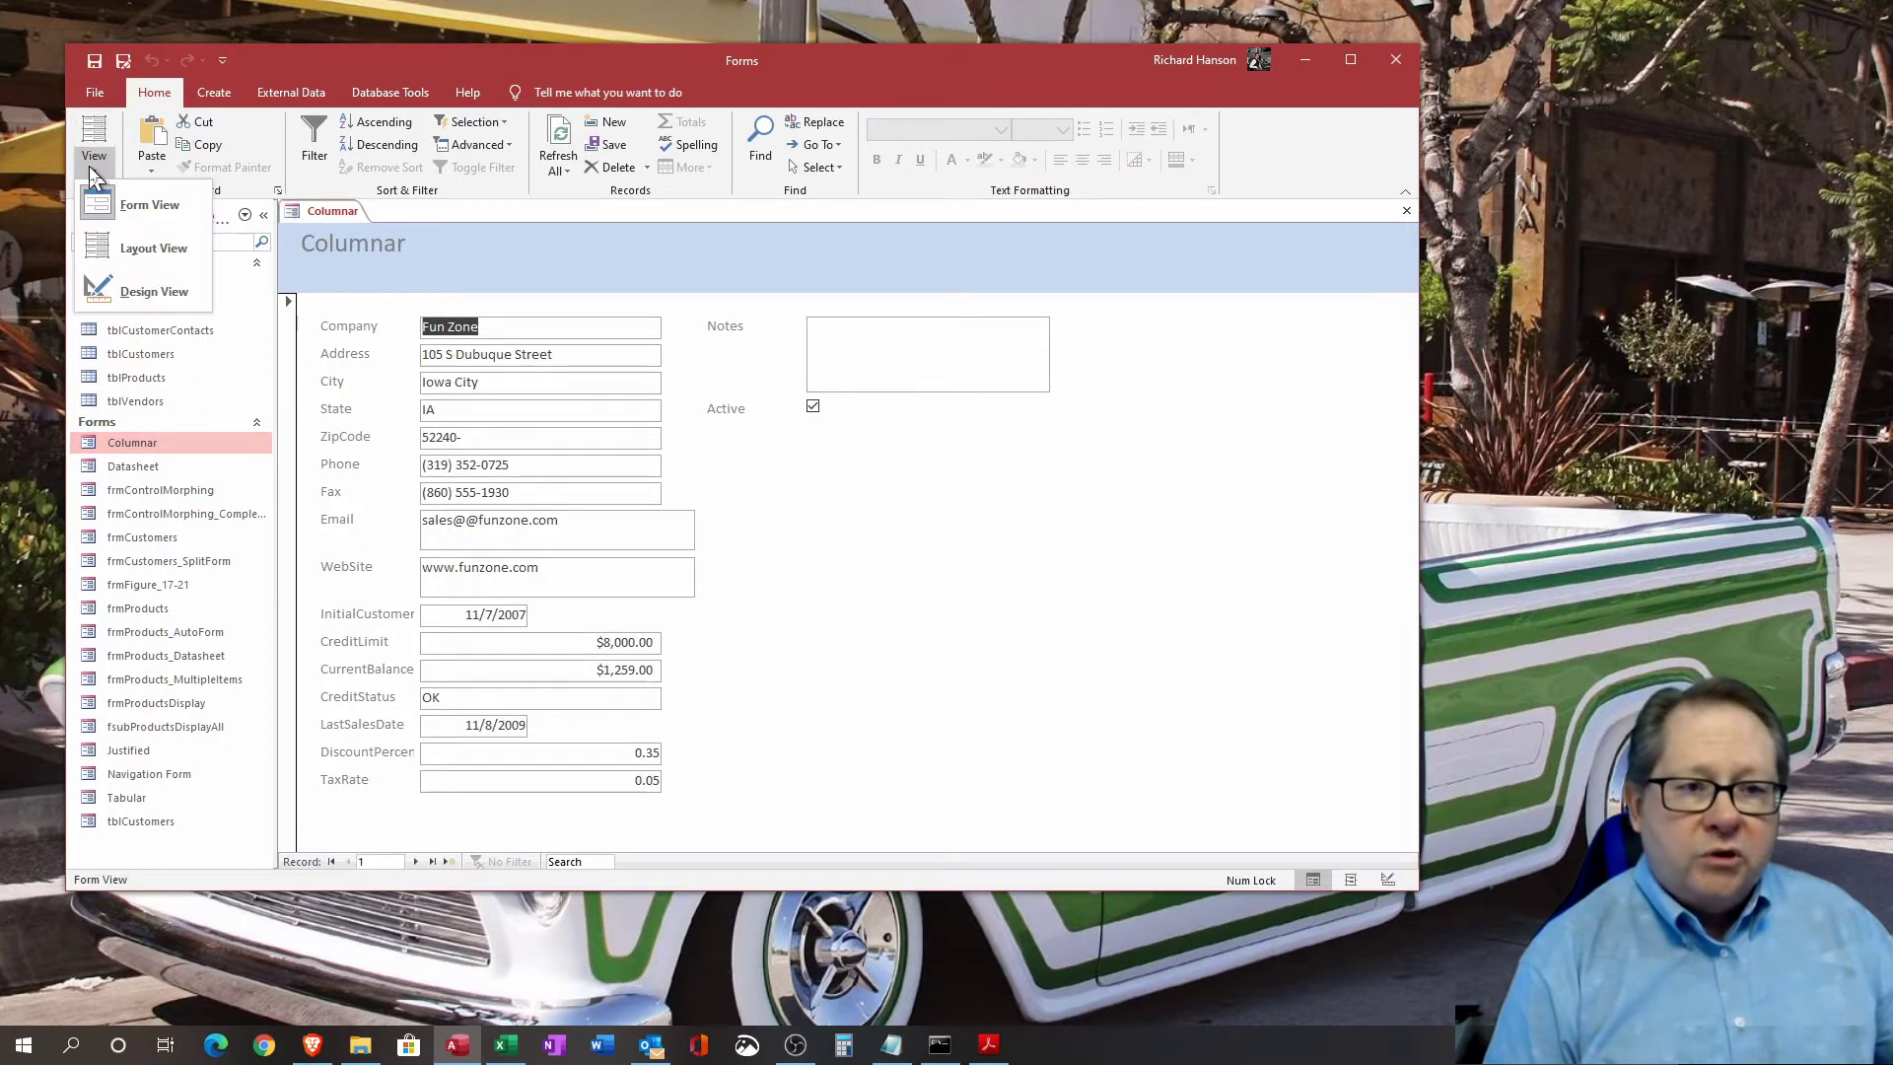
pyautogui.click(150, 291)
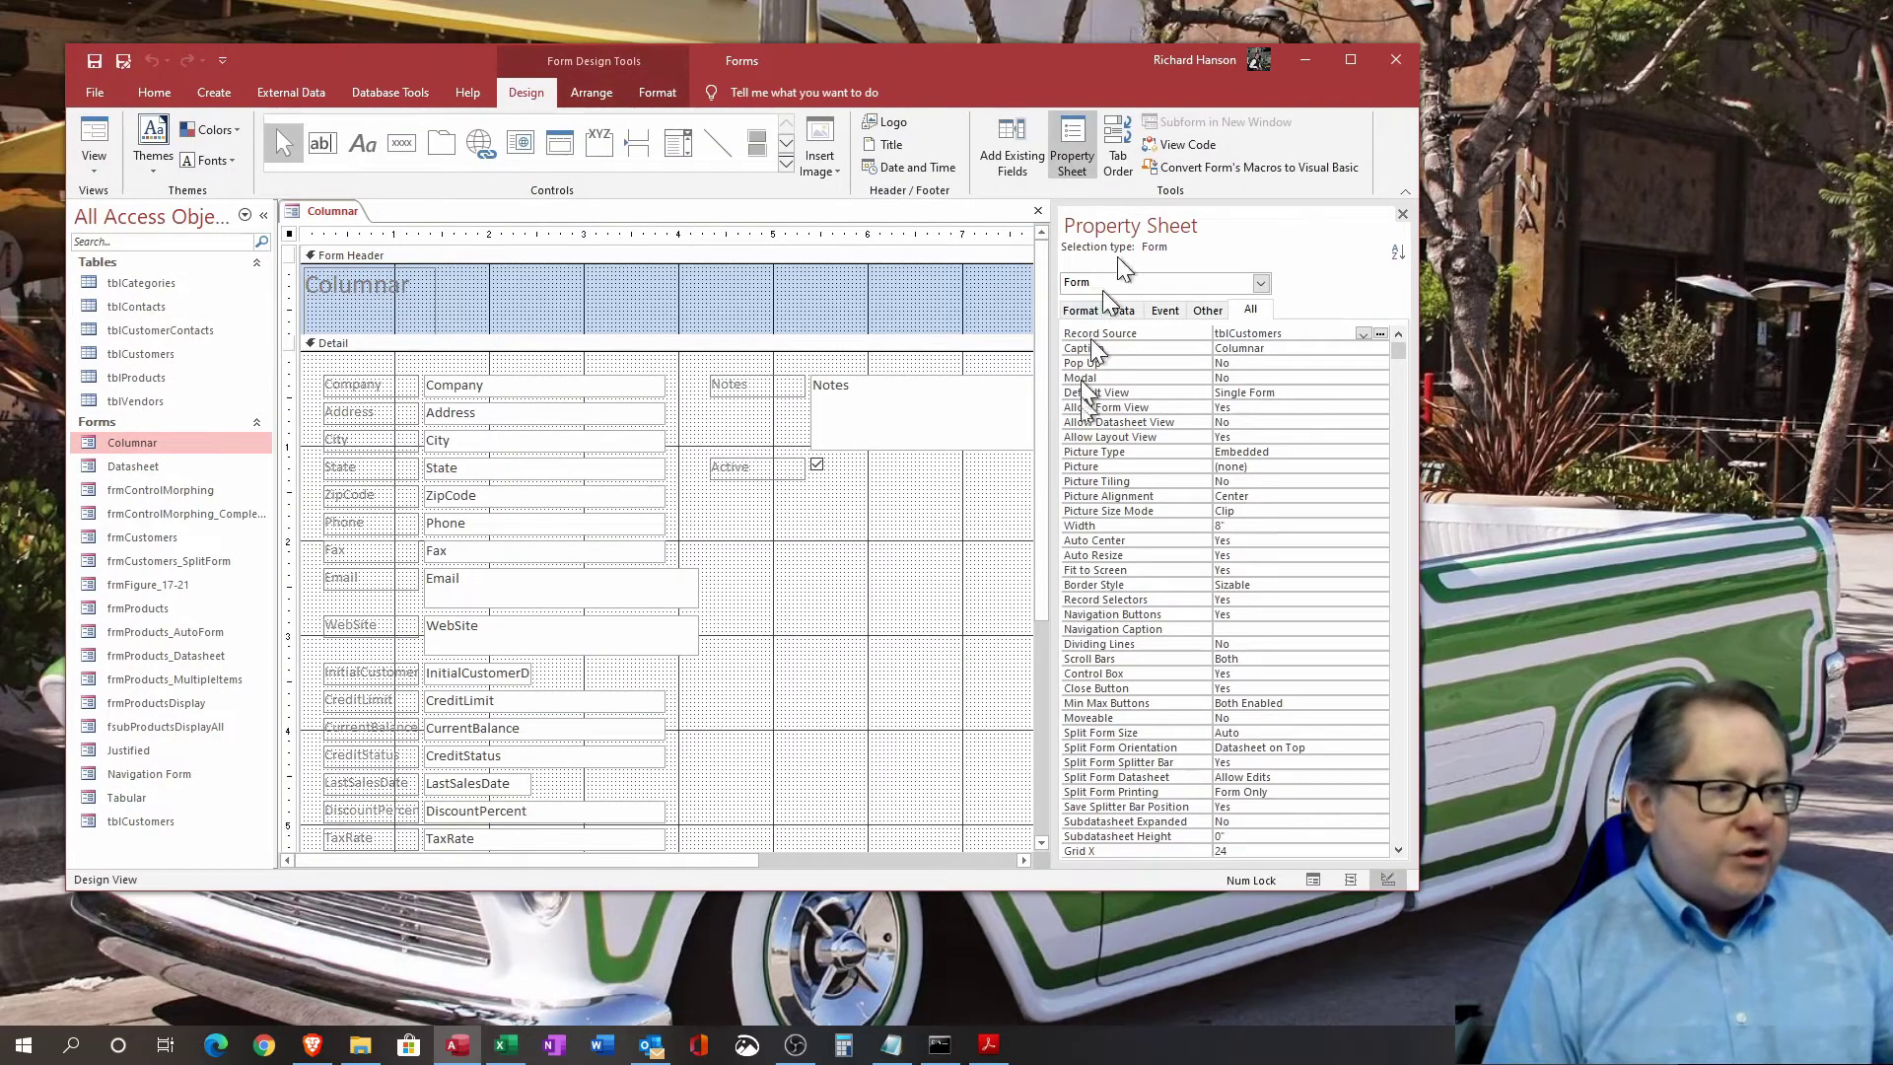
pyautogui.click(1402, 214)
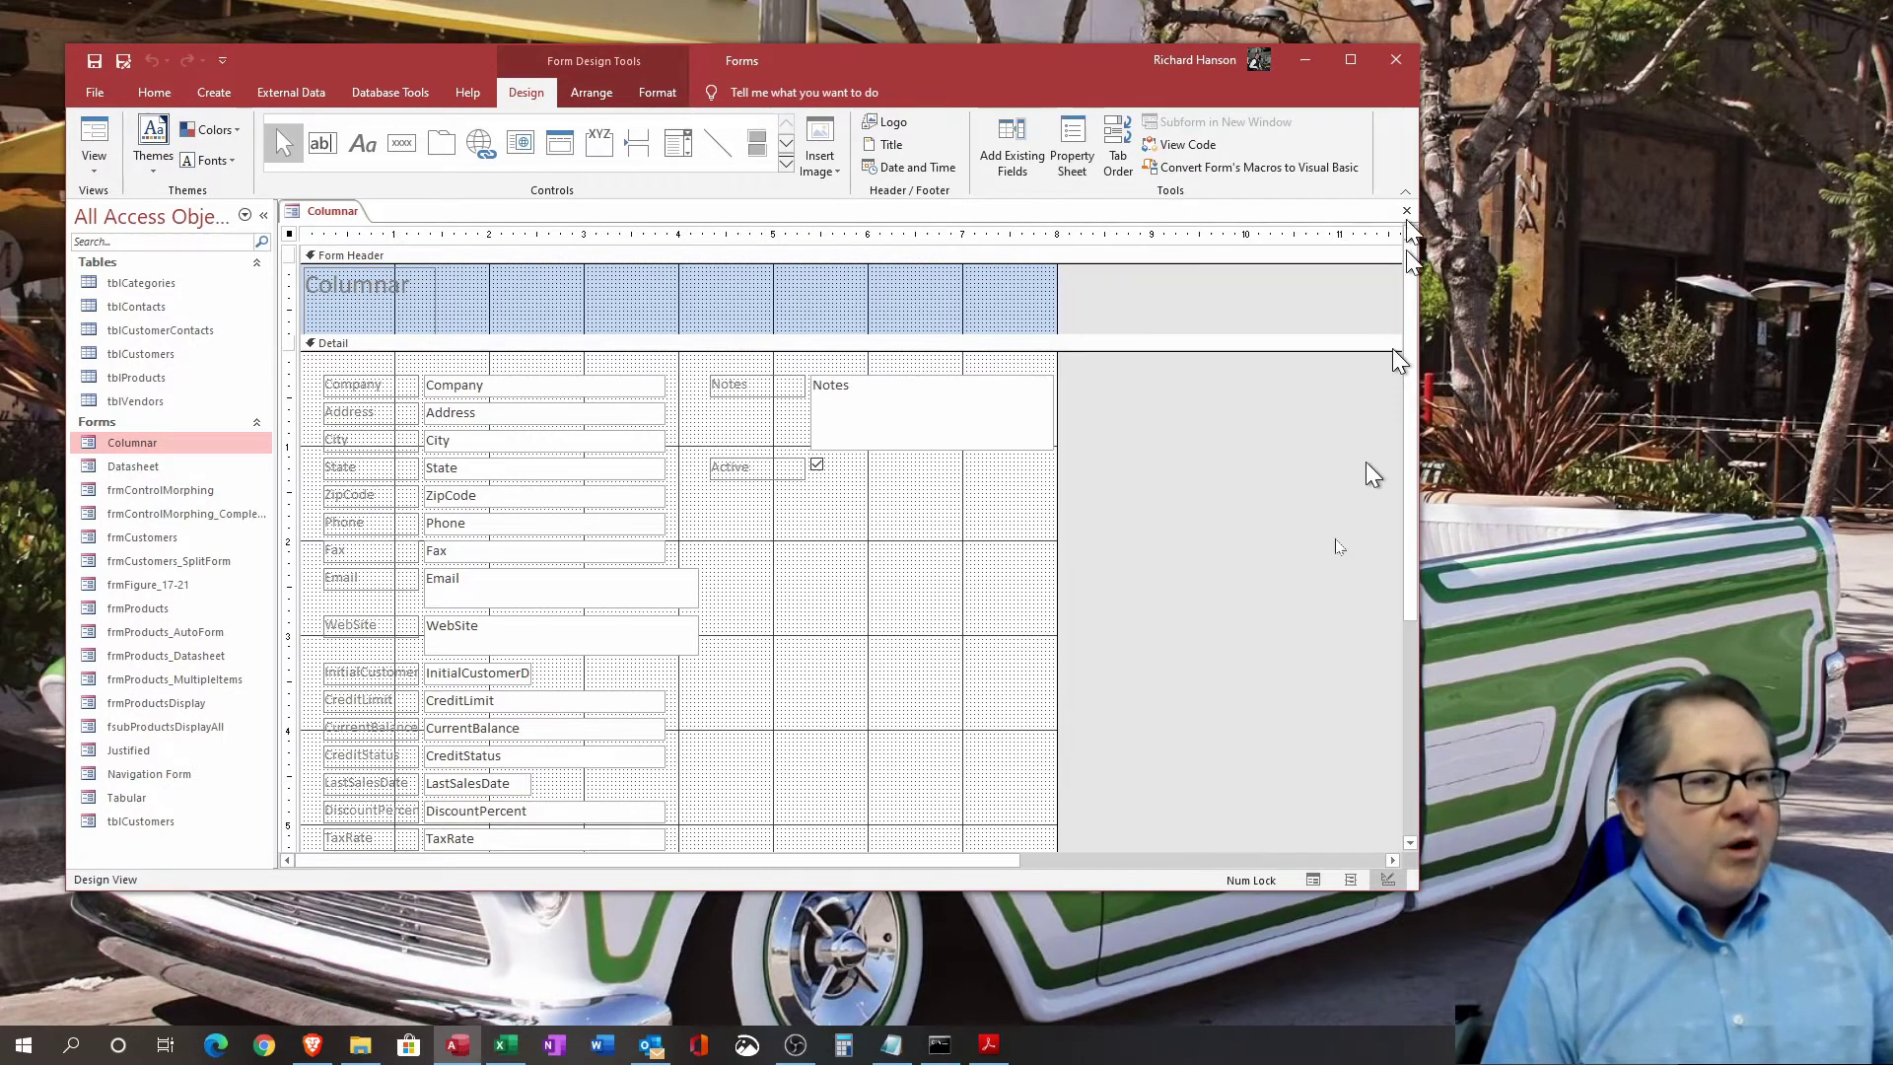
pyautogui.click(1073, 143)
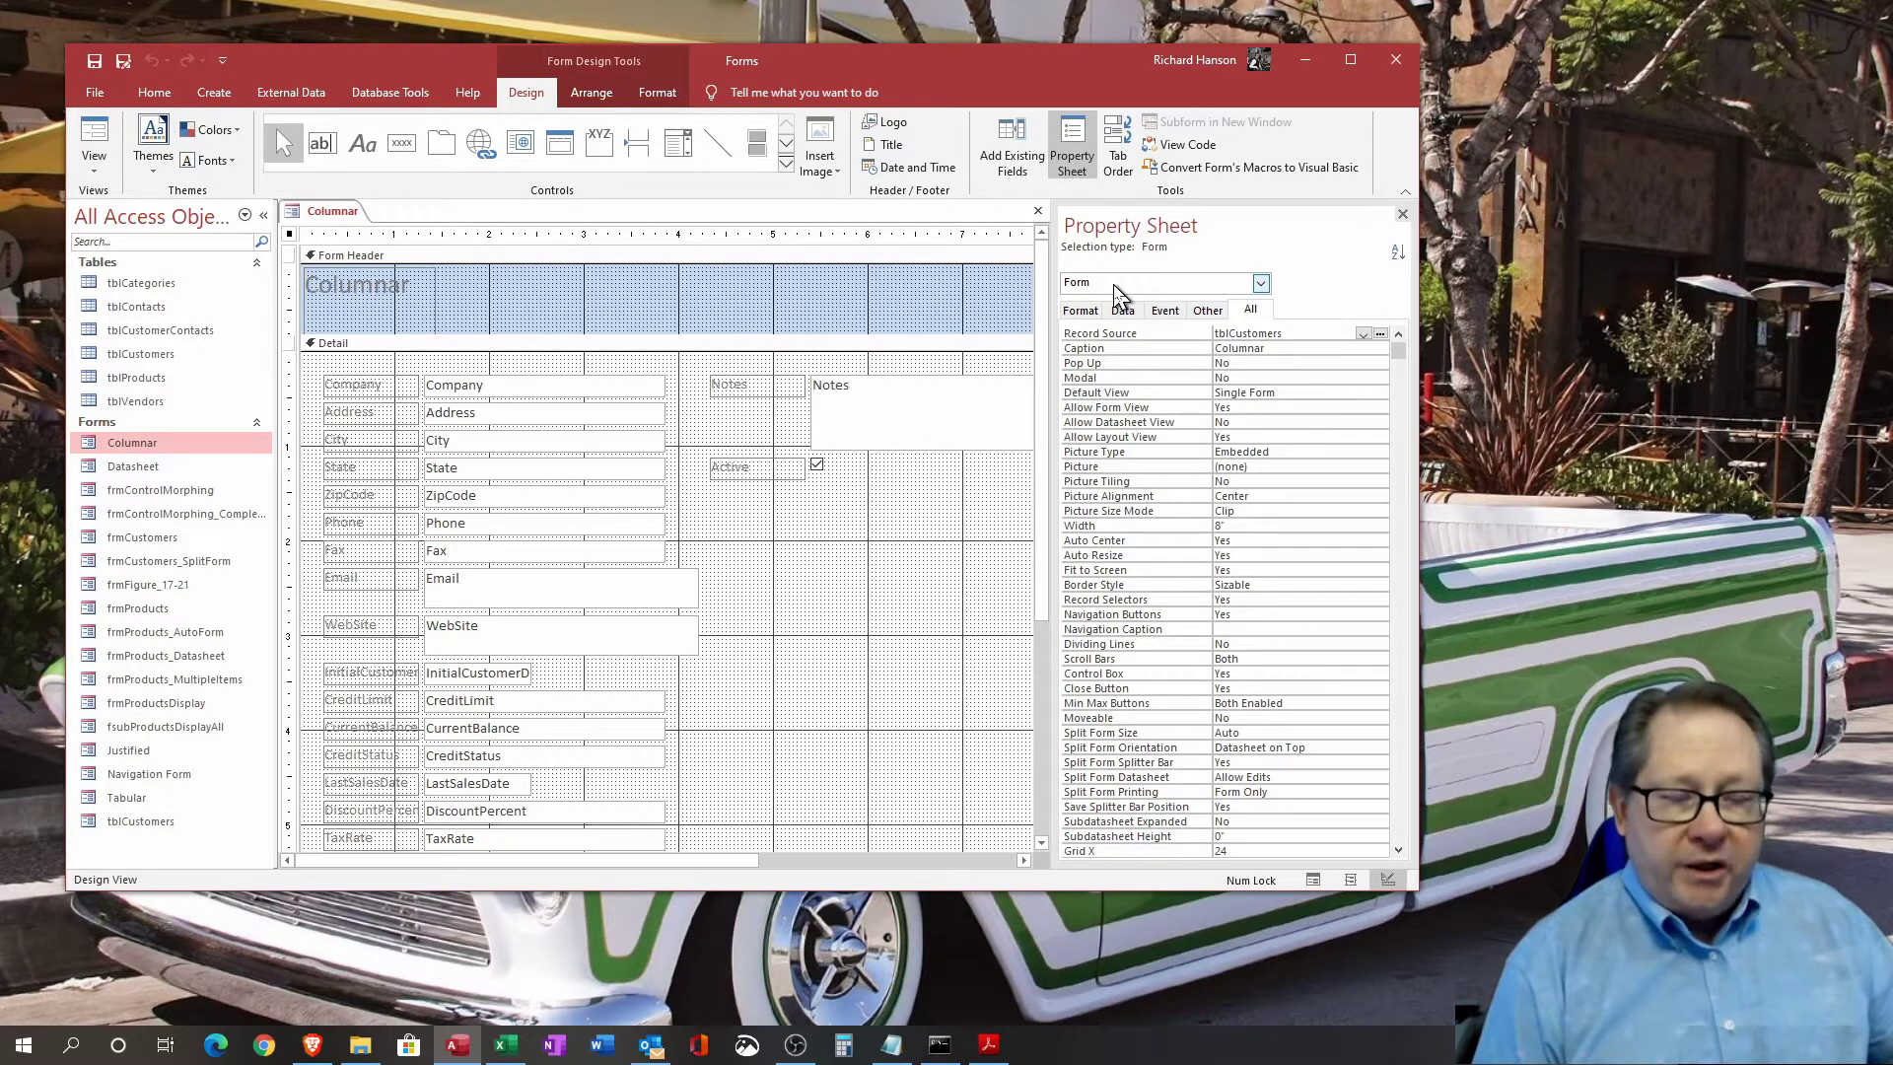
pyautogui.click(543, 309)
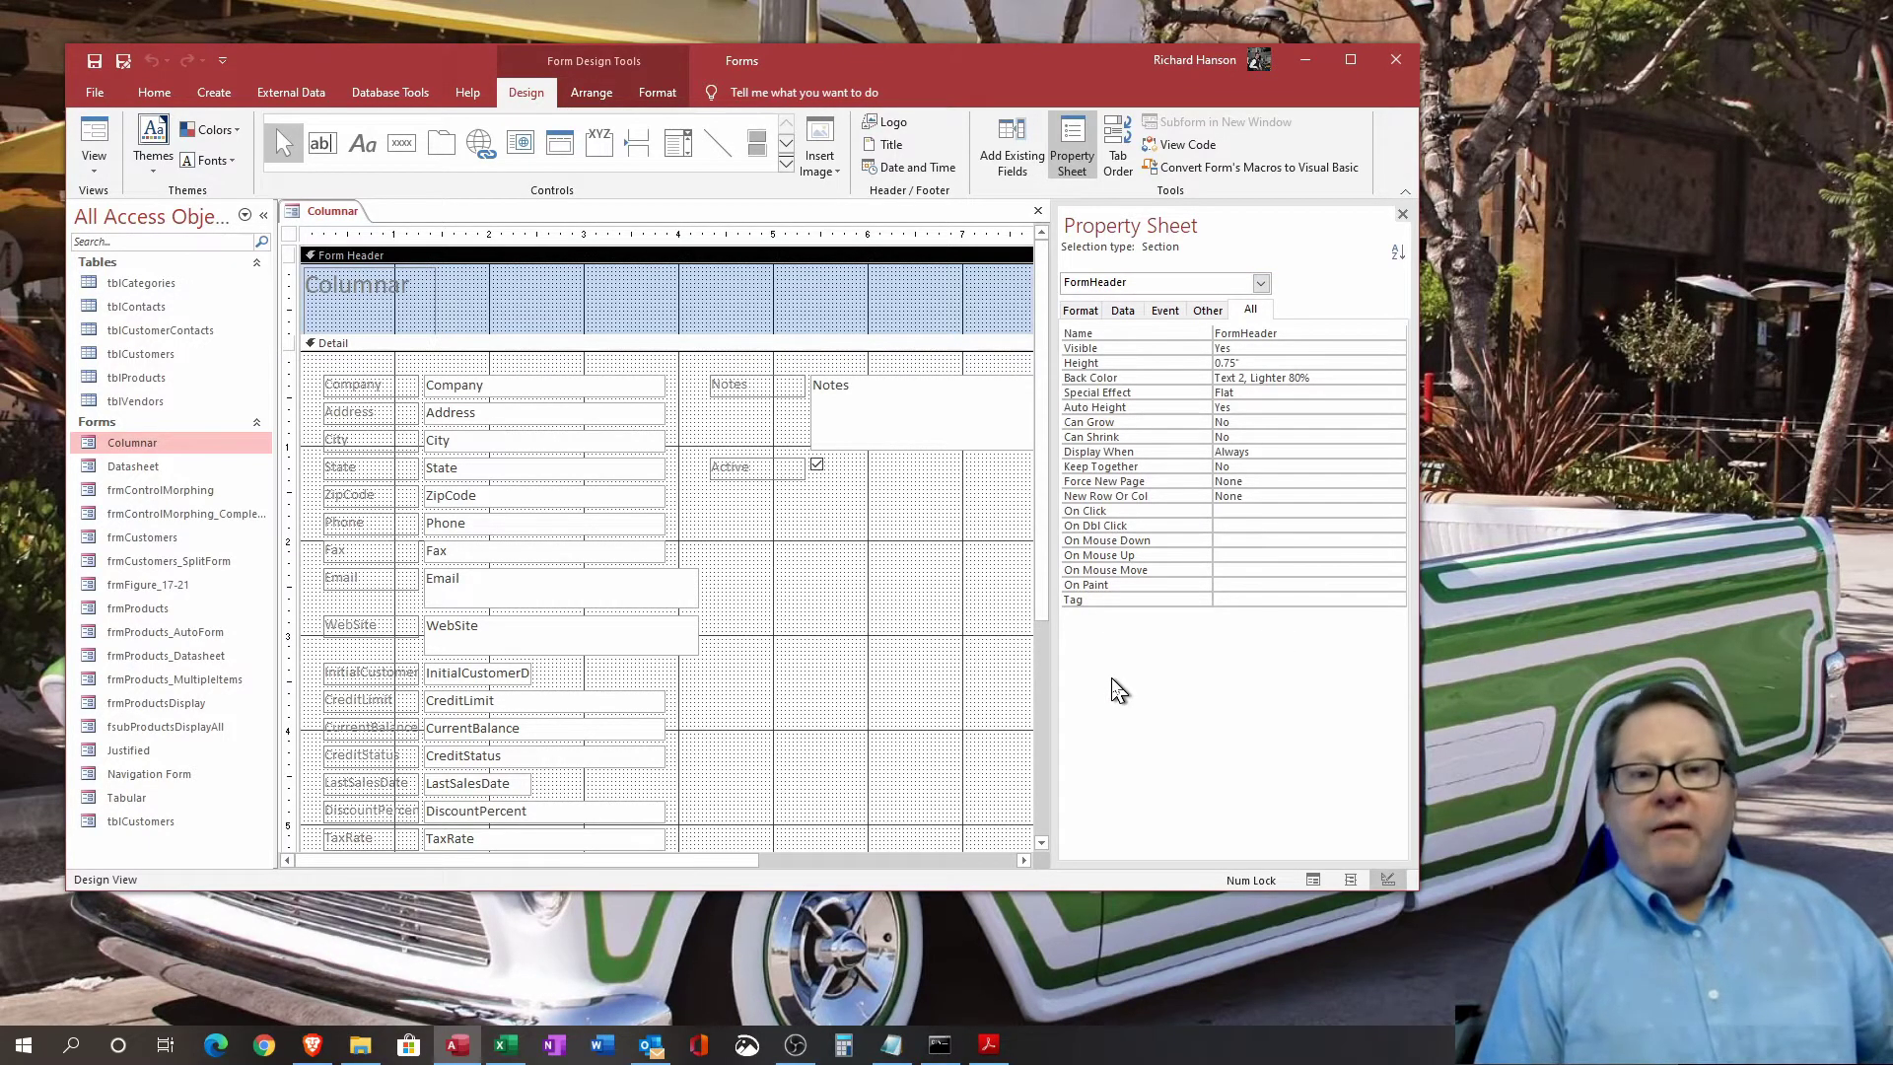
pyautogui.click(496, 396)
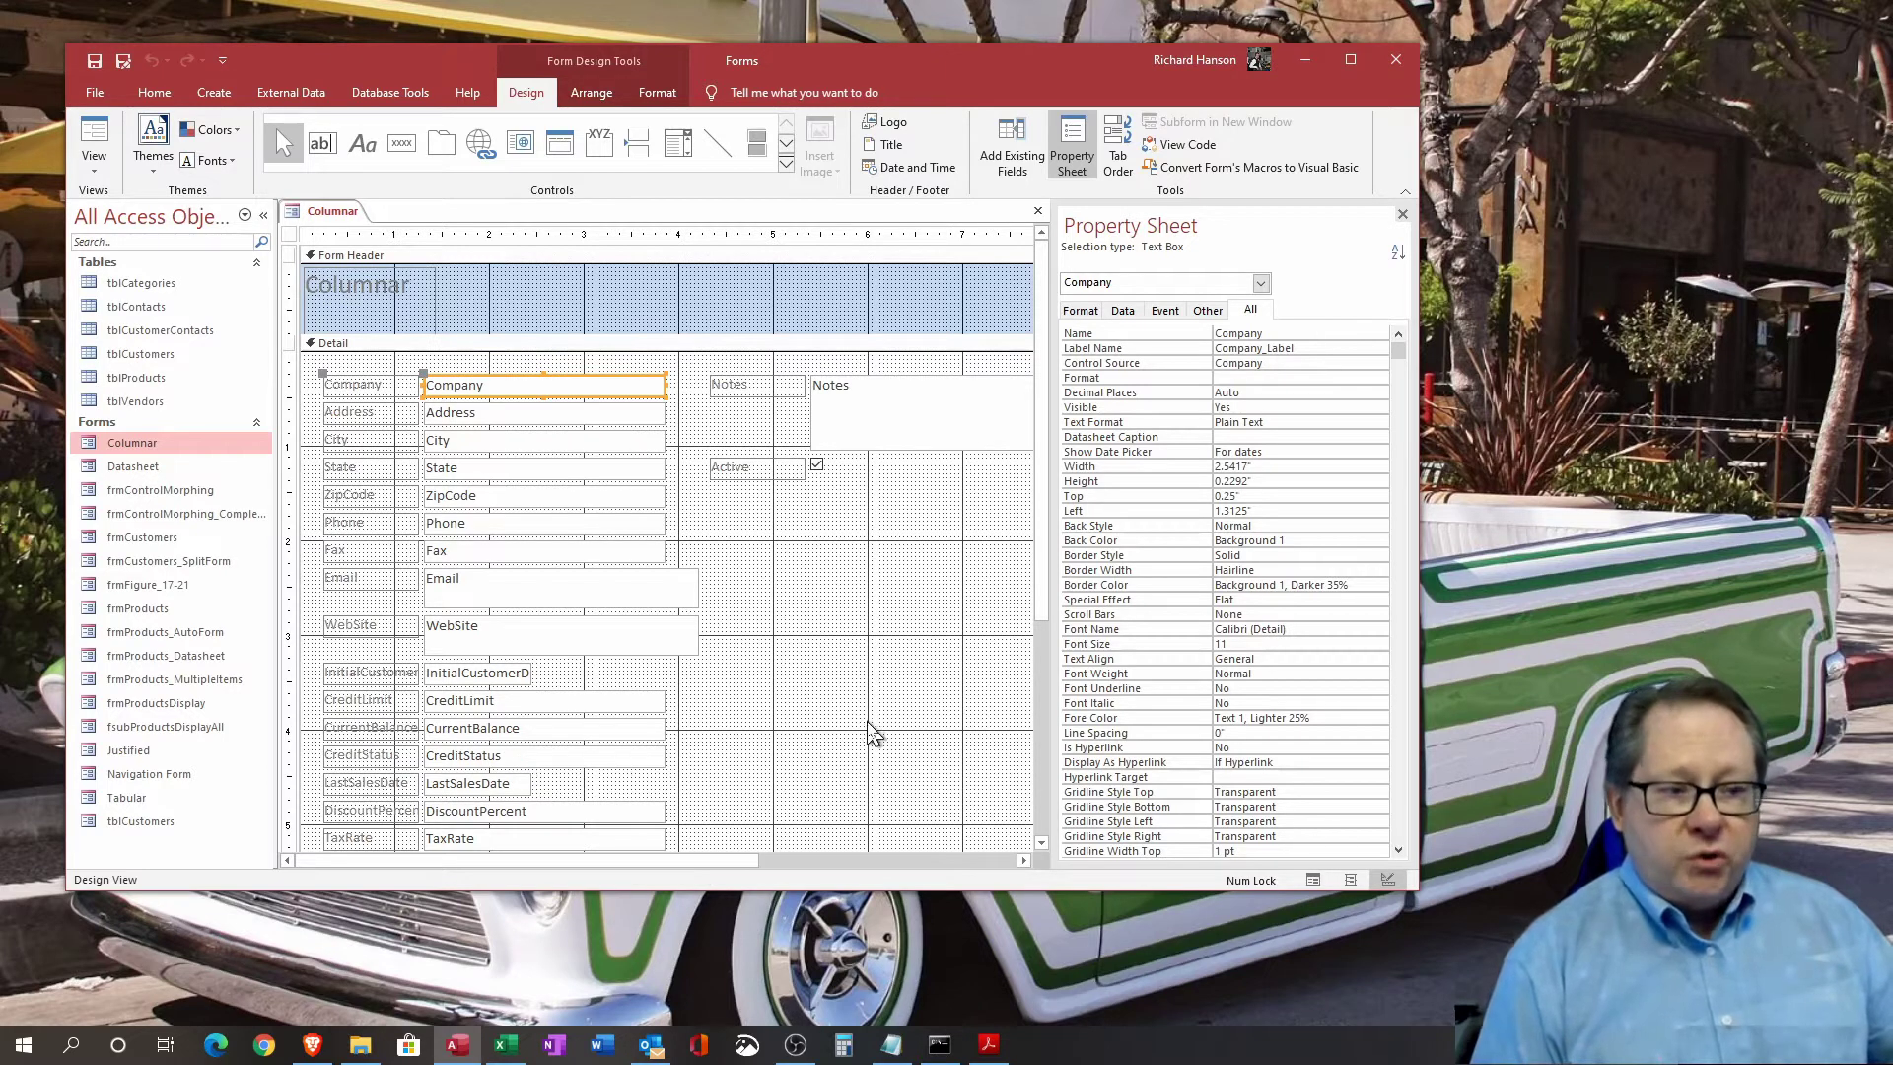
pyautogui.click(816, 530)
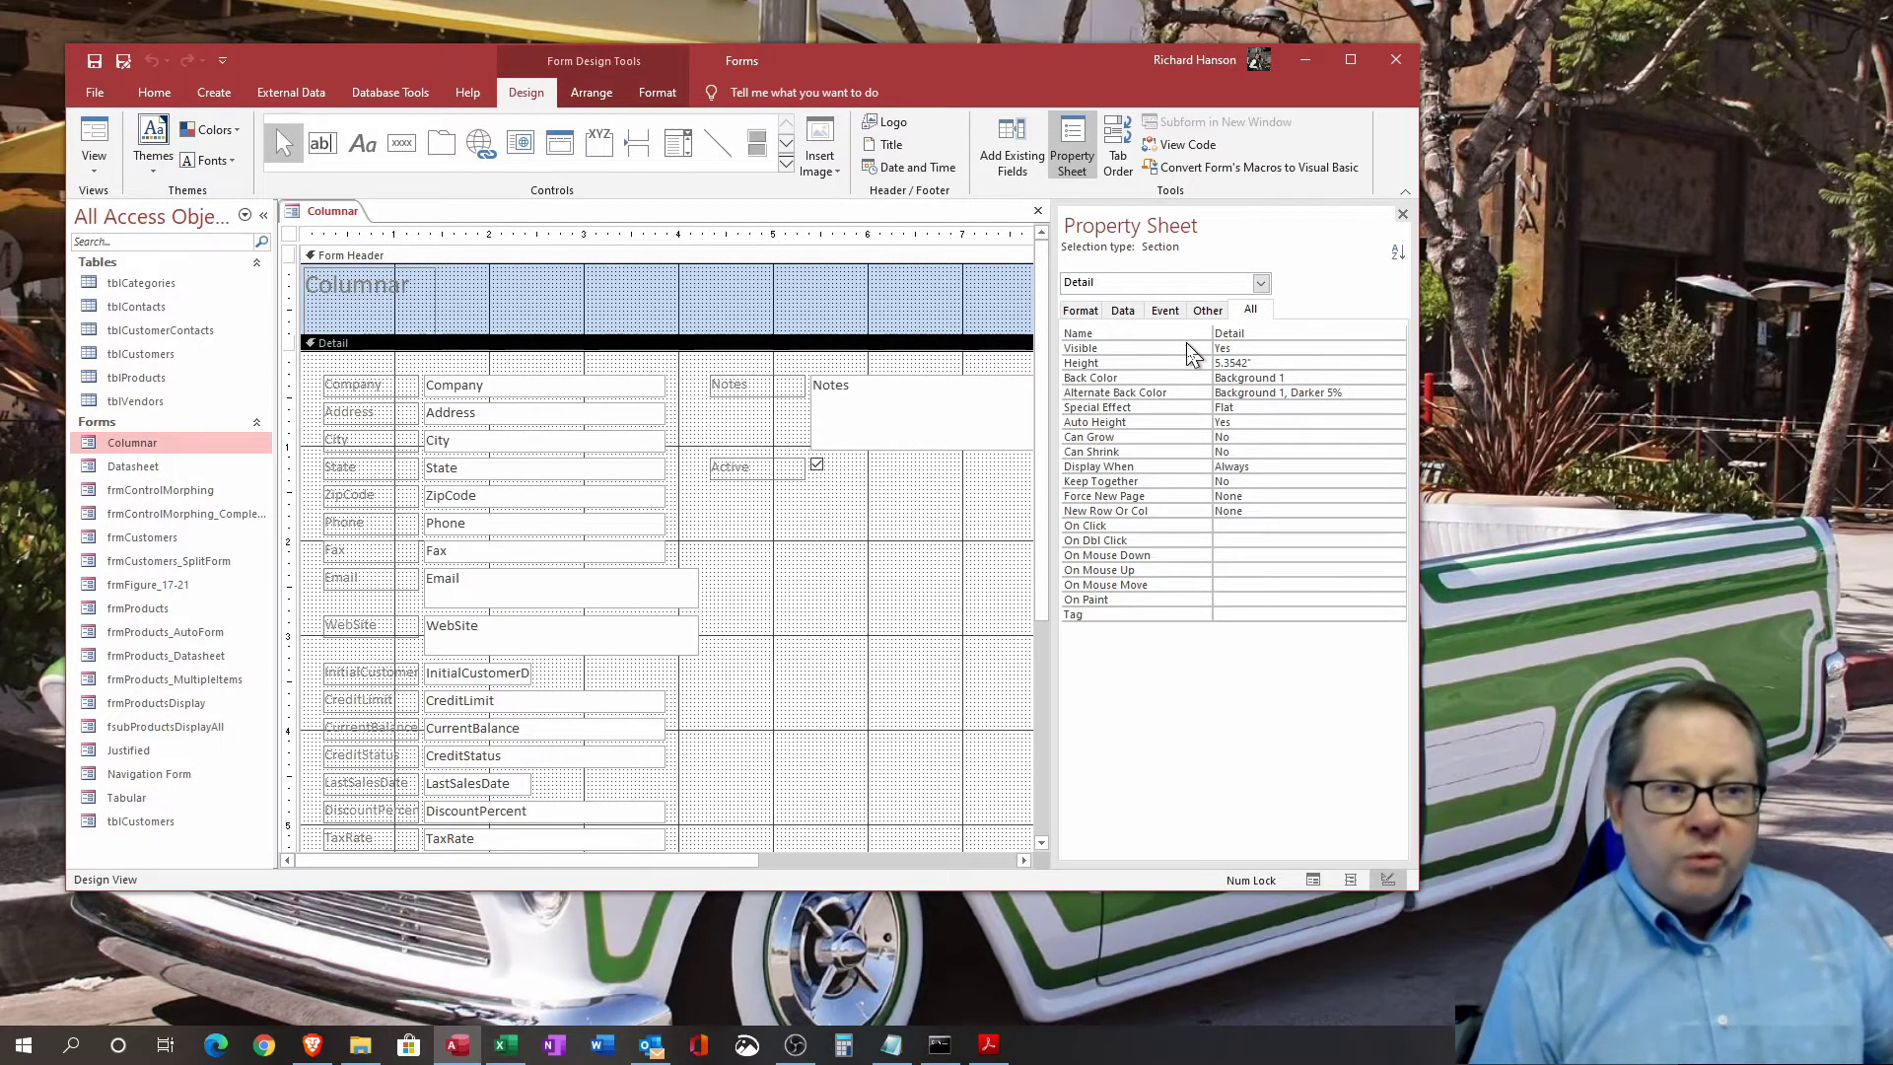
# - Set the form's Caption to 'Company Info' in the Format properties
pyautogui.click(289, 234)
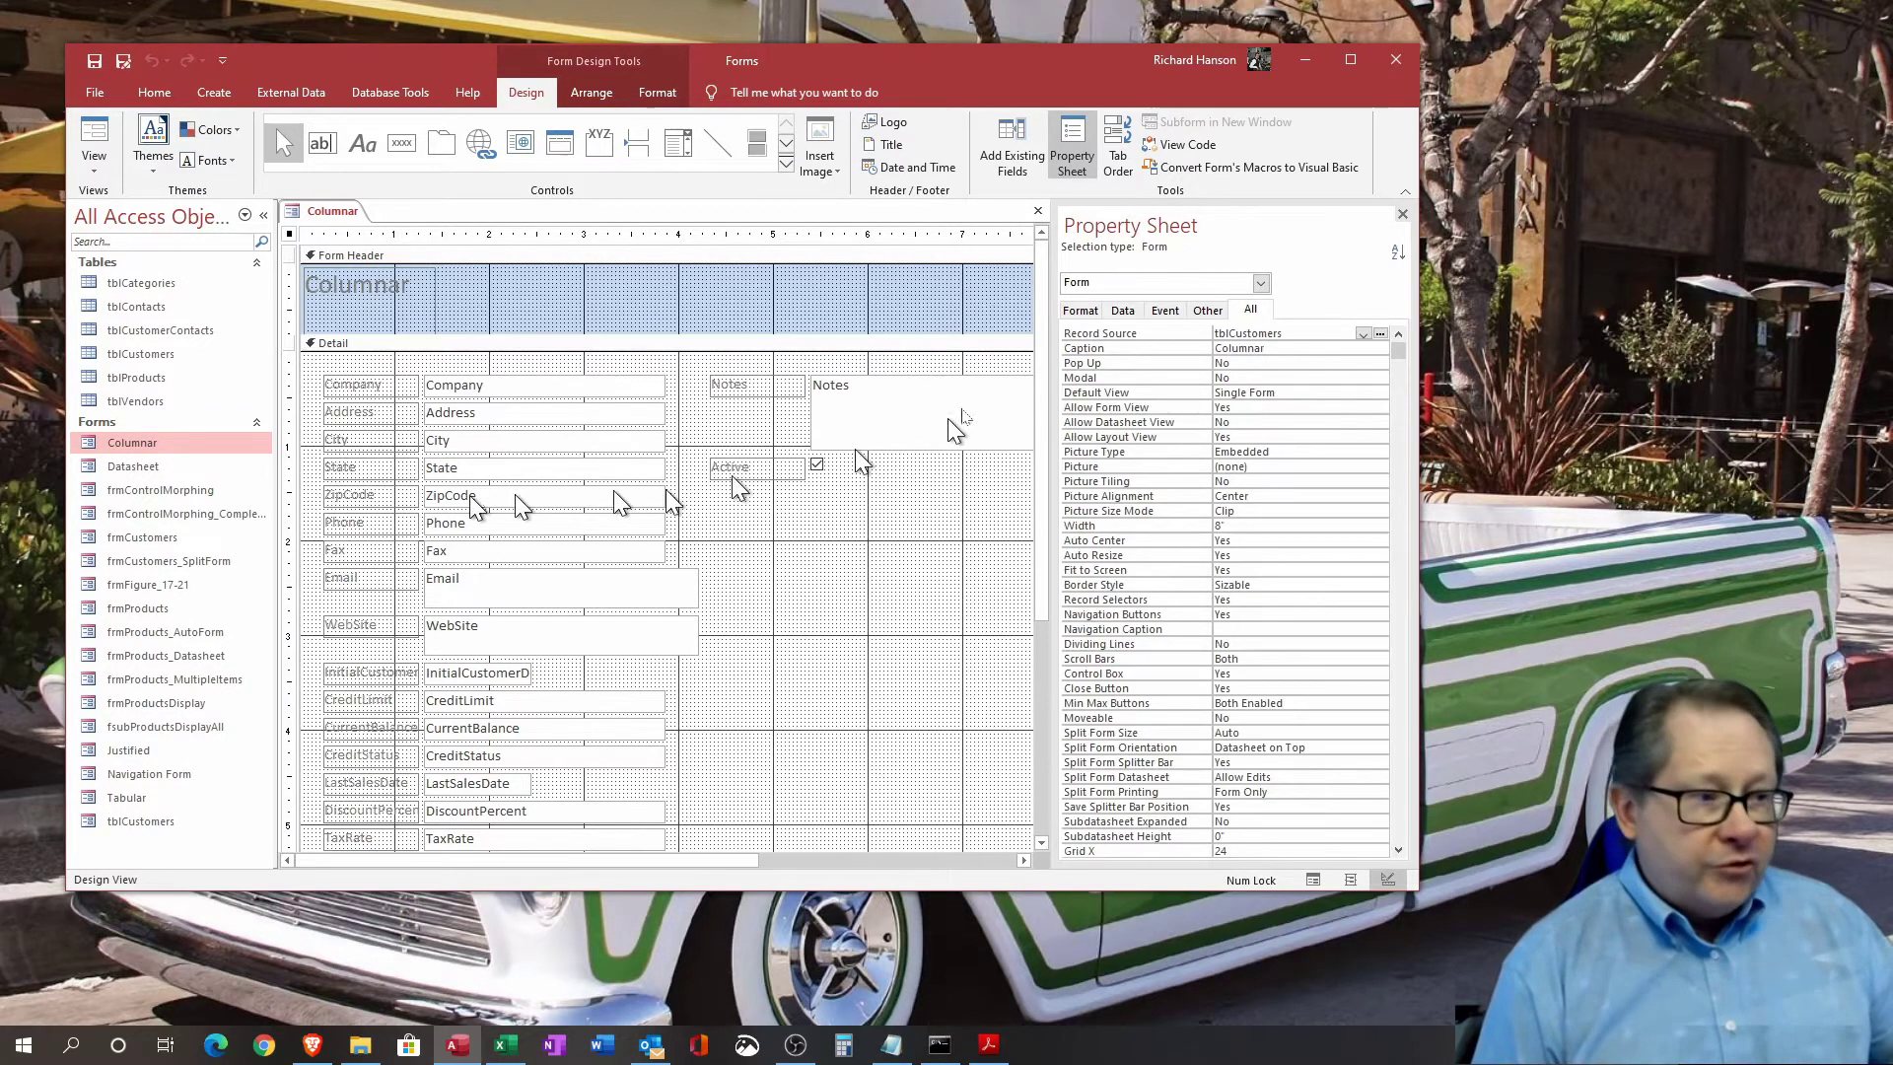
pyautogui.click(1081, 313)
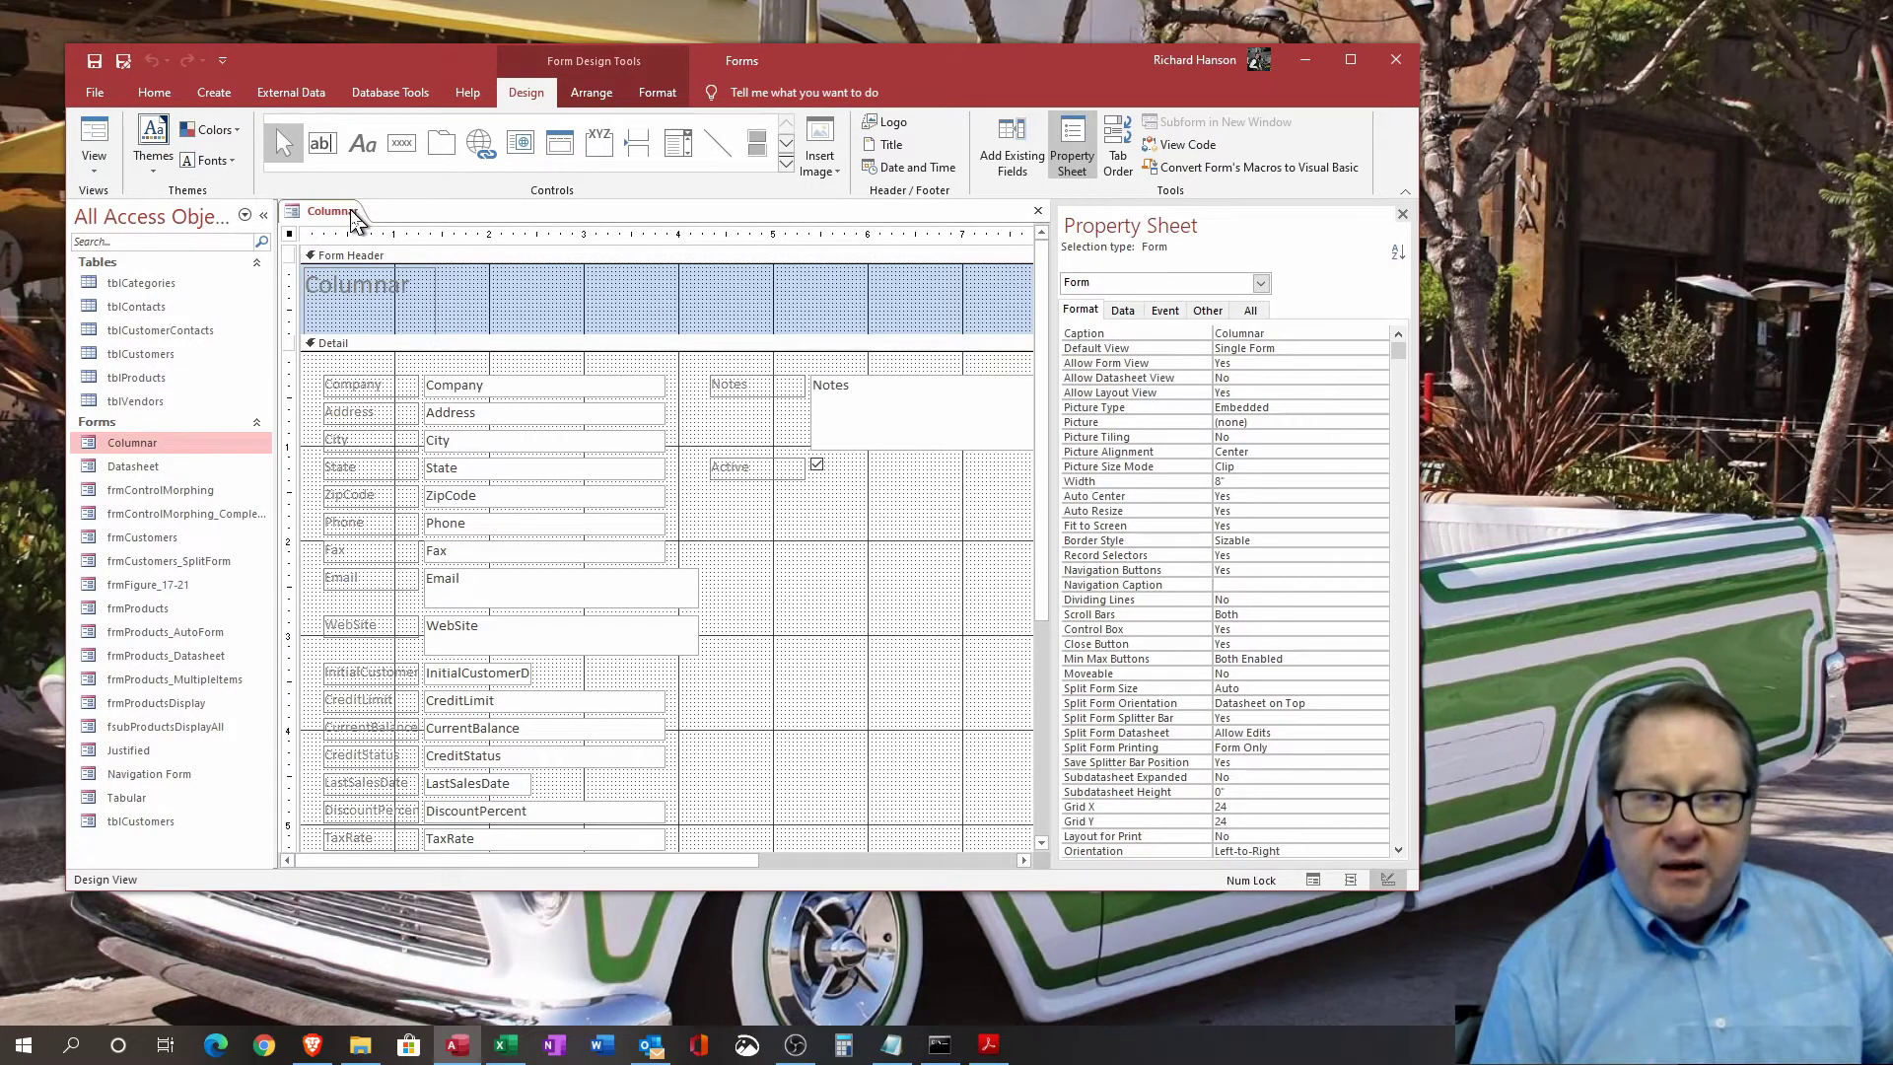
pyautogui.moveTo(1272, 333); pyautogui.dragTo(1195, 333)
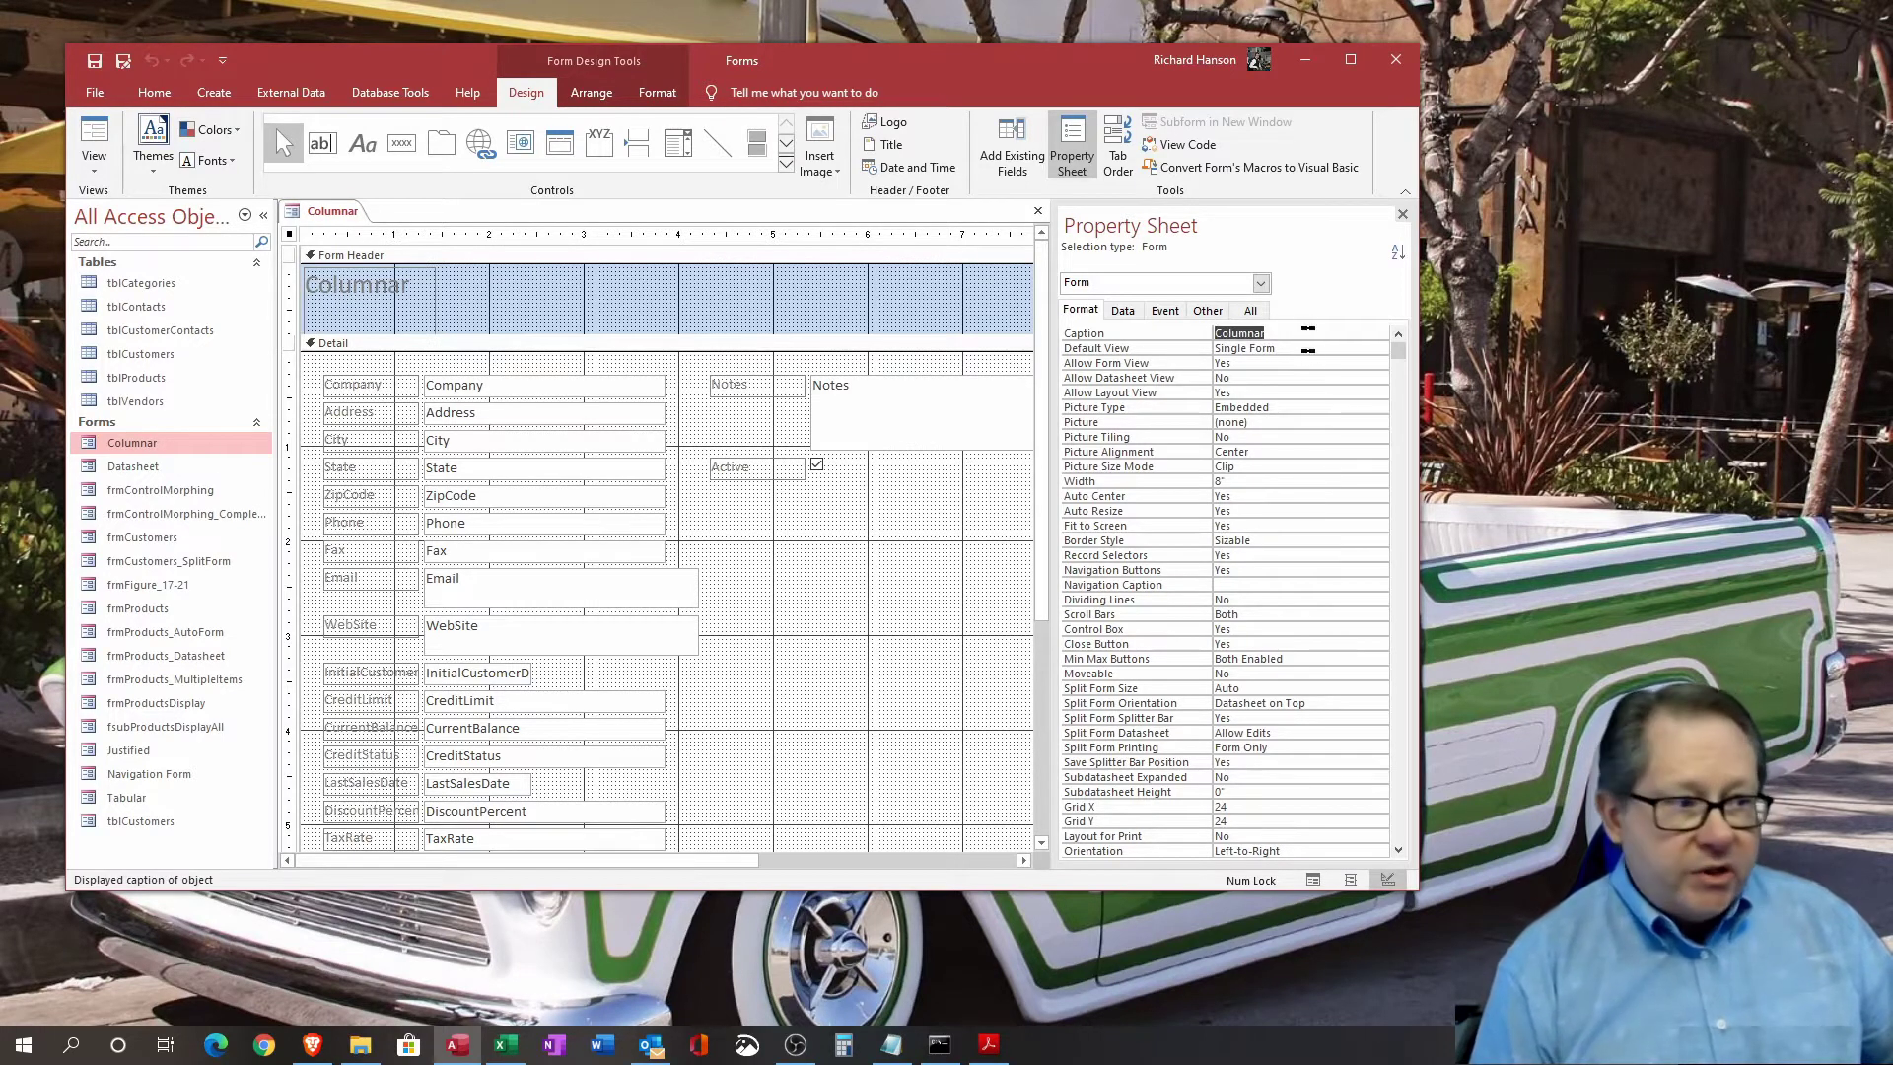
pyautogui.click(1288, 336)
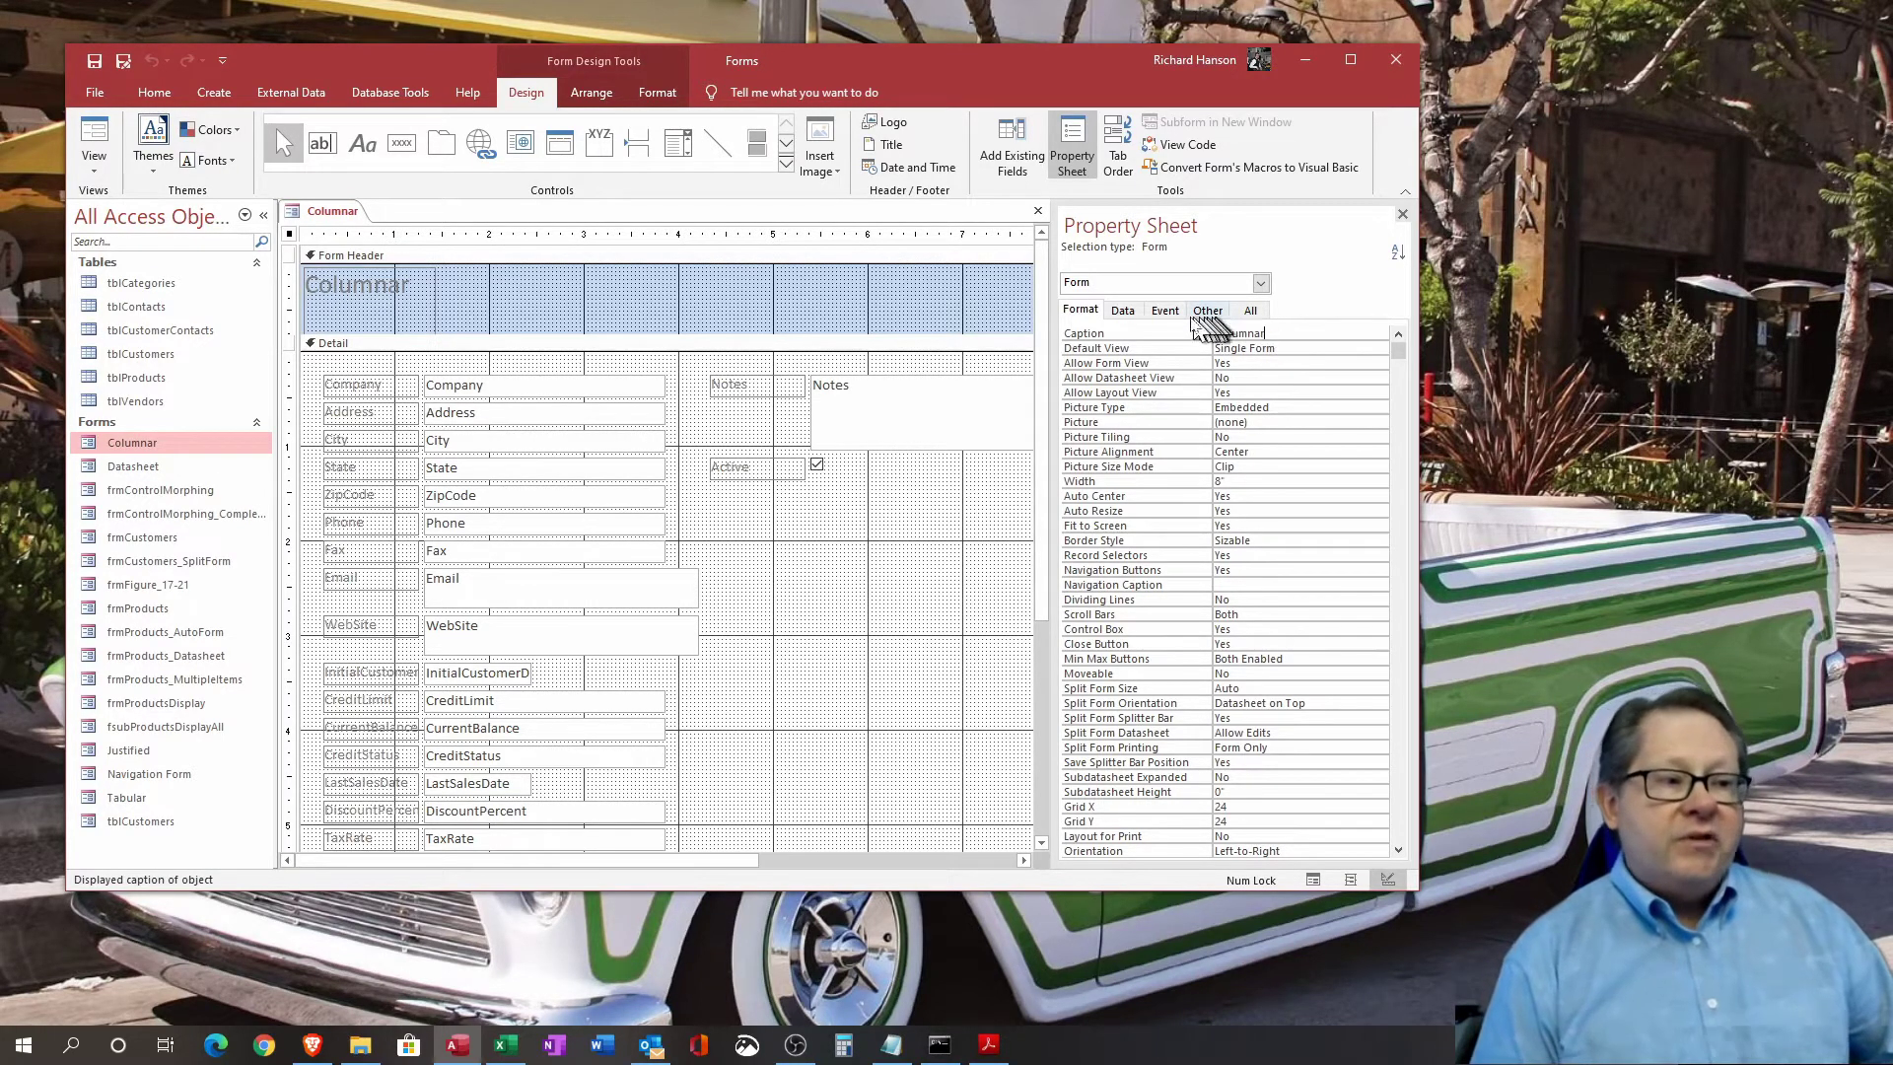
pyautogui.moveTo(1286, 333); pyautogui.dragTo(1176, 347)
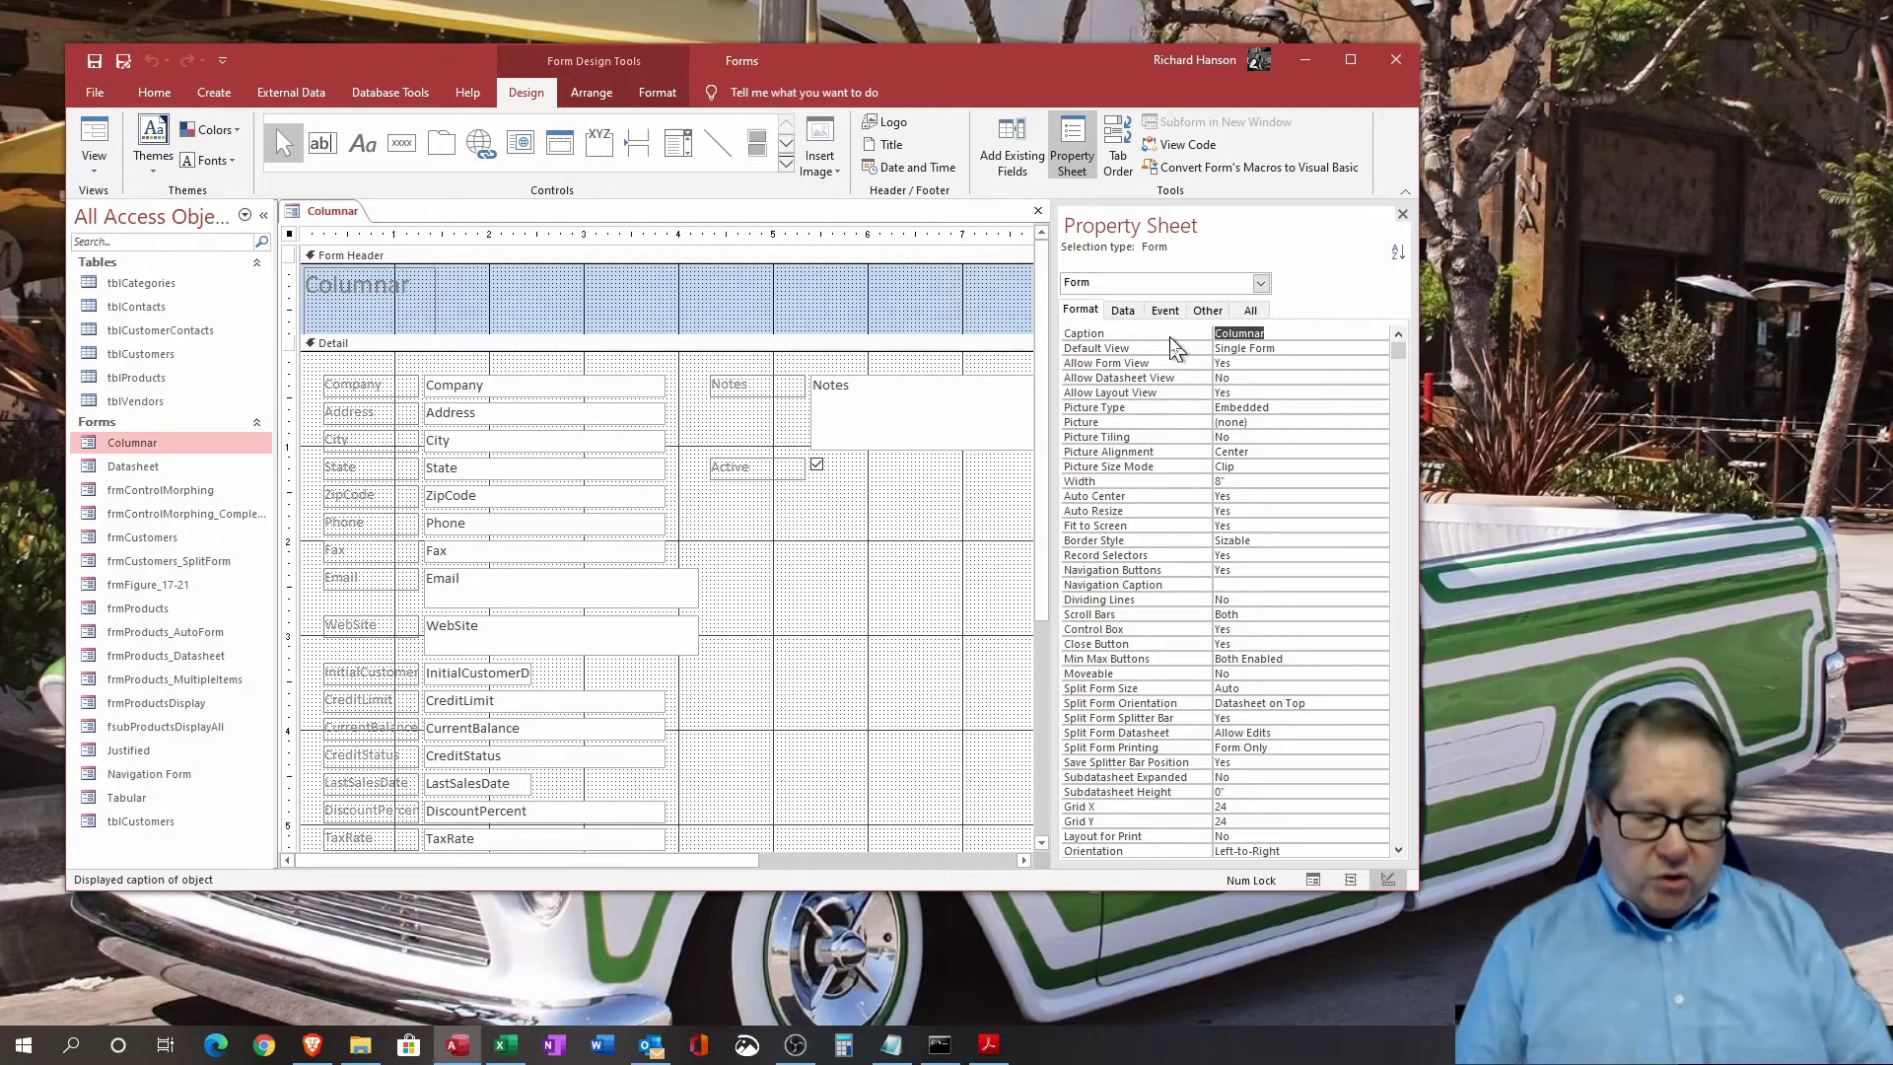
pyautogui.write('Company Info')
pyautogui.press('Return')
pyautogui.moveTo(1302, 335); pyautogui.dragTo(1198, 333)
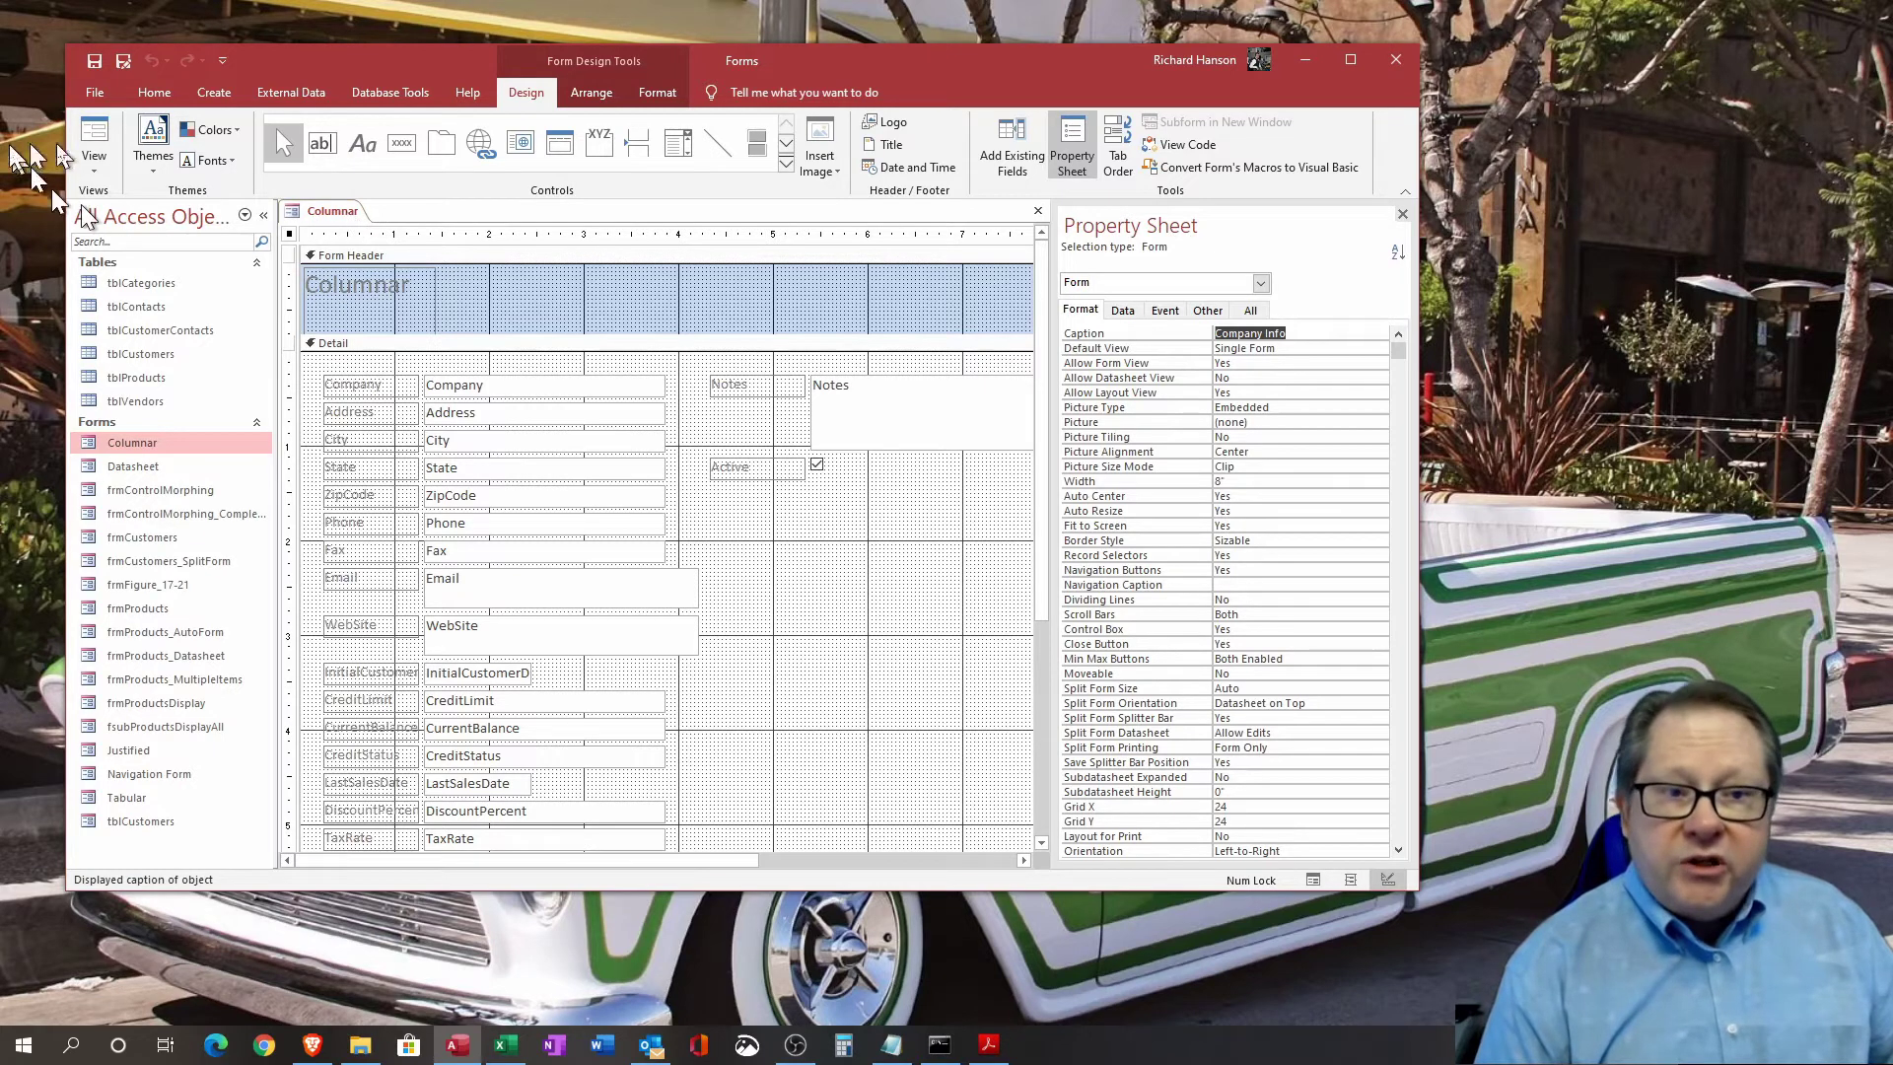
# - Preview the 'Company Info' caption in Form View, then return to Design View
pyautogui.click(93, 138)
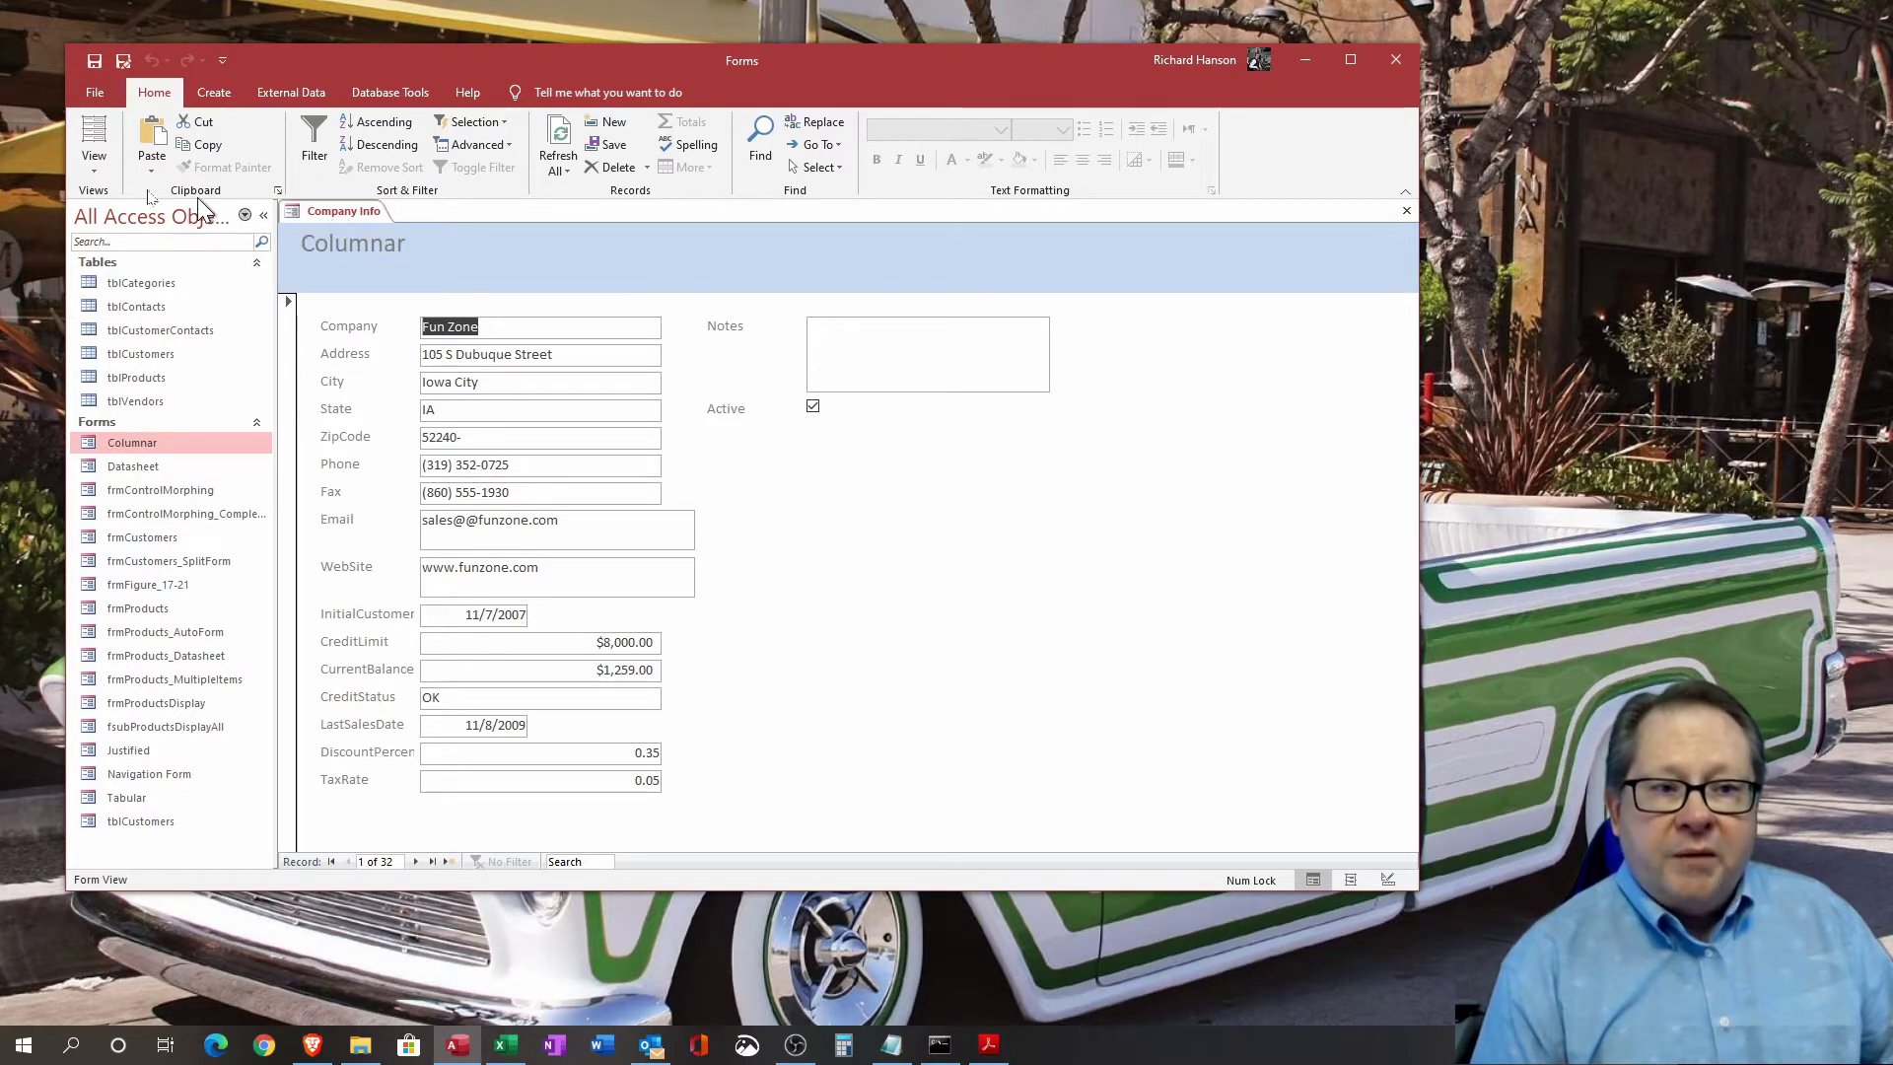
pyautogui.click(95, 177)
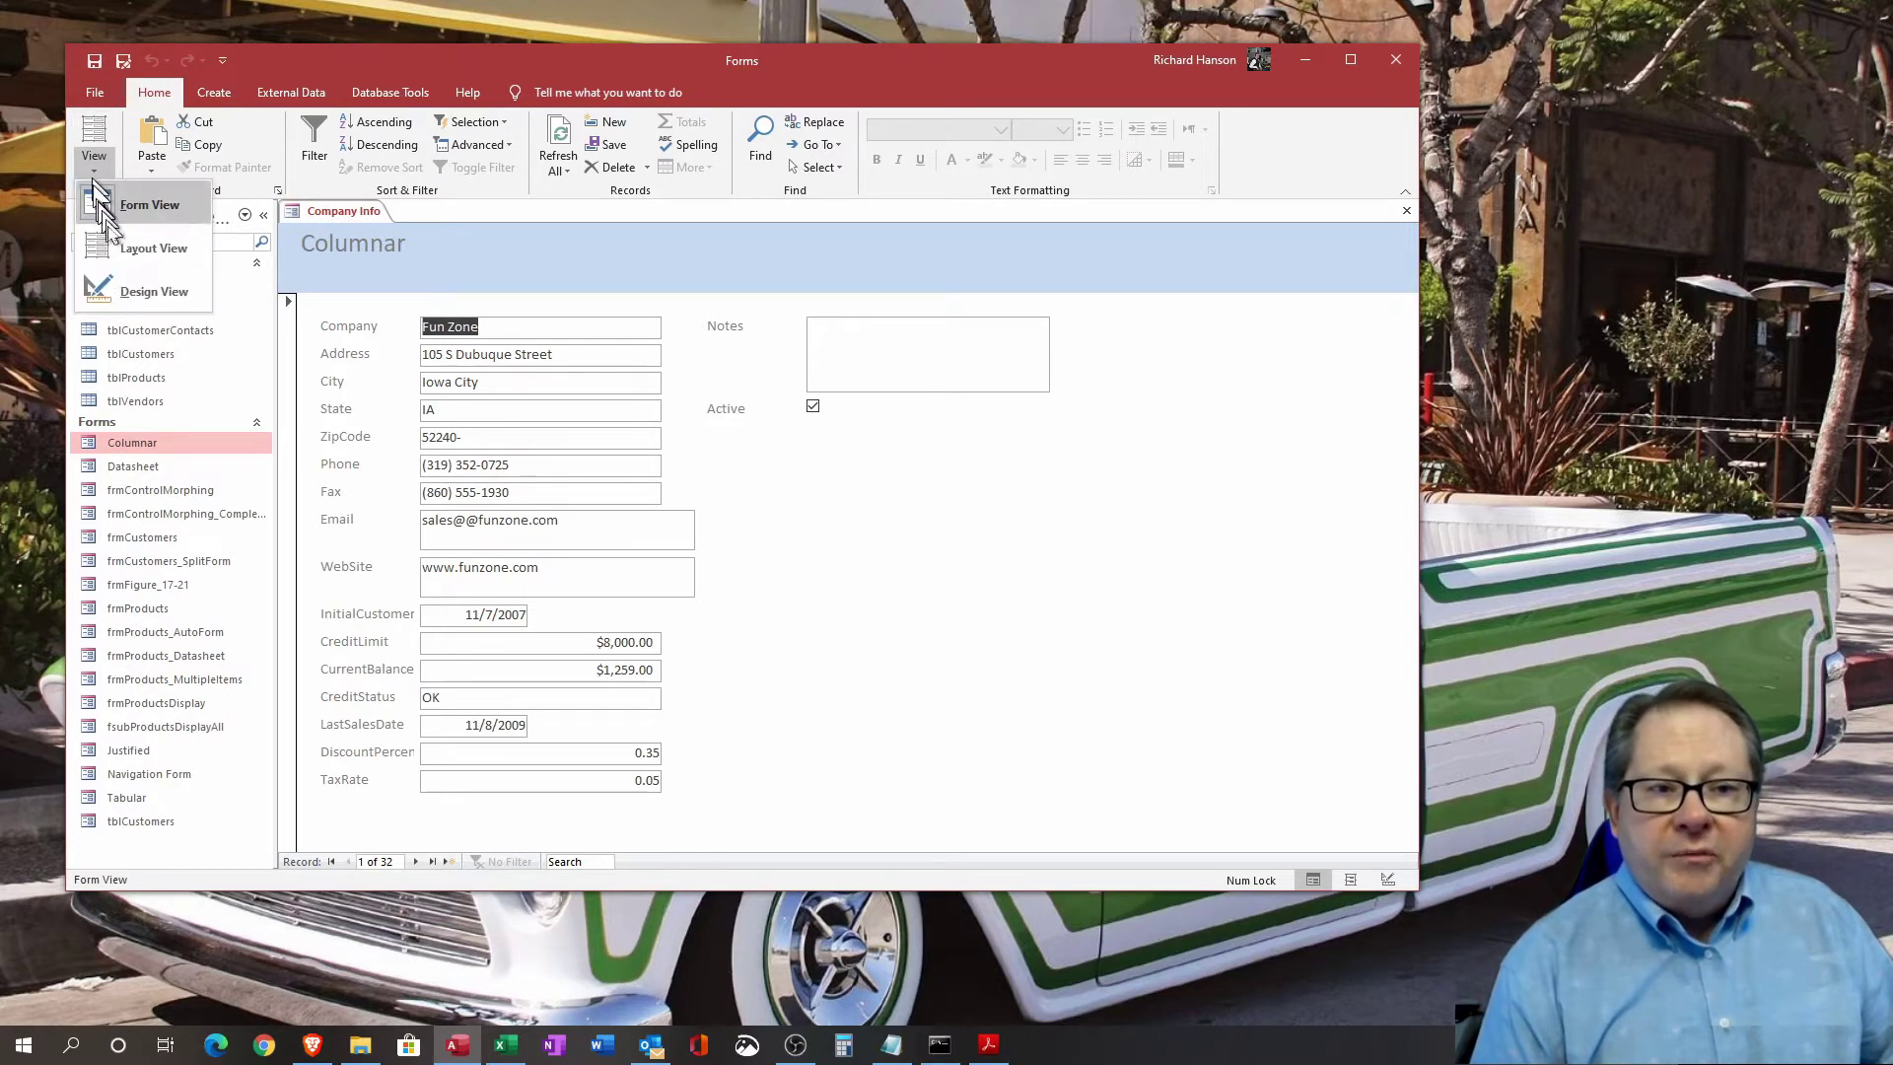
pyautogui.click(109, 281)
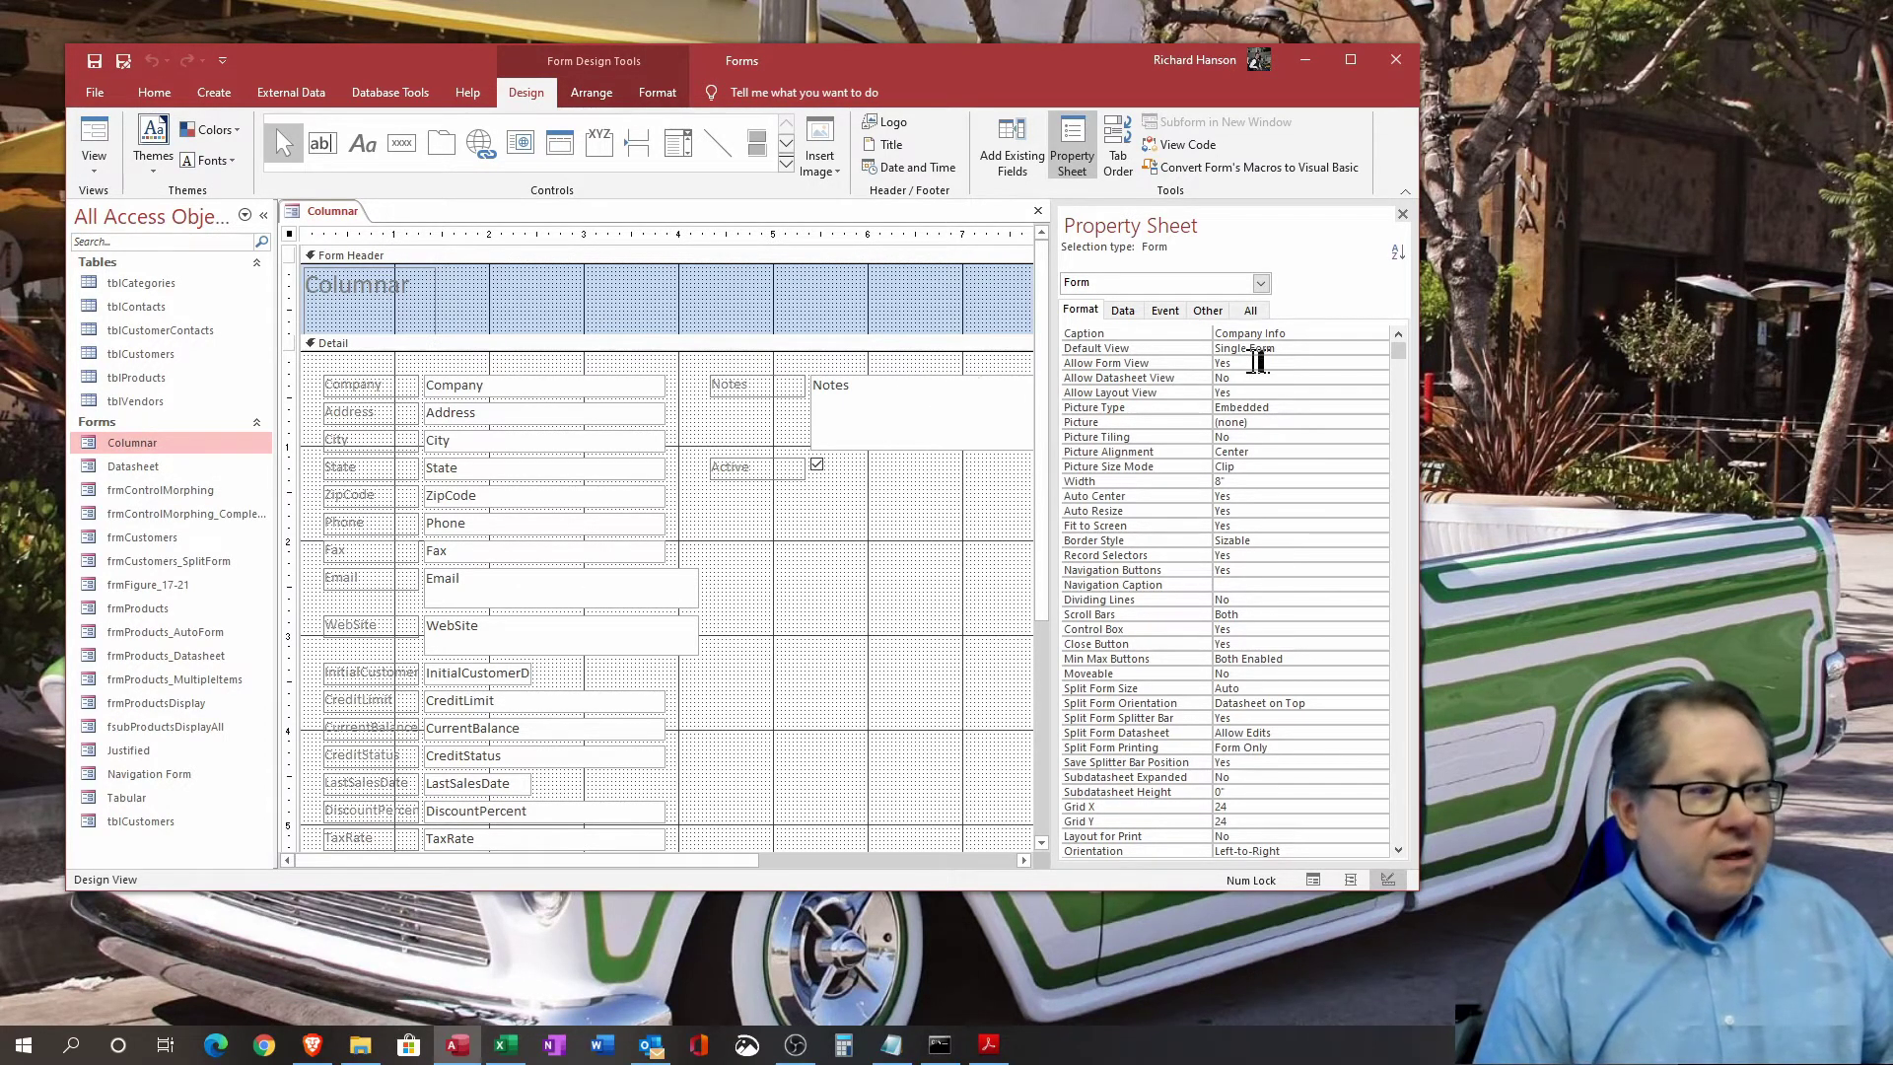
pyautogui.click(1341, 348)
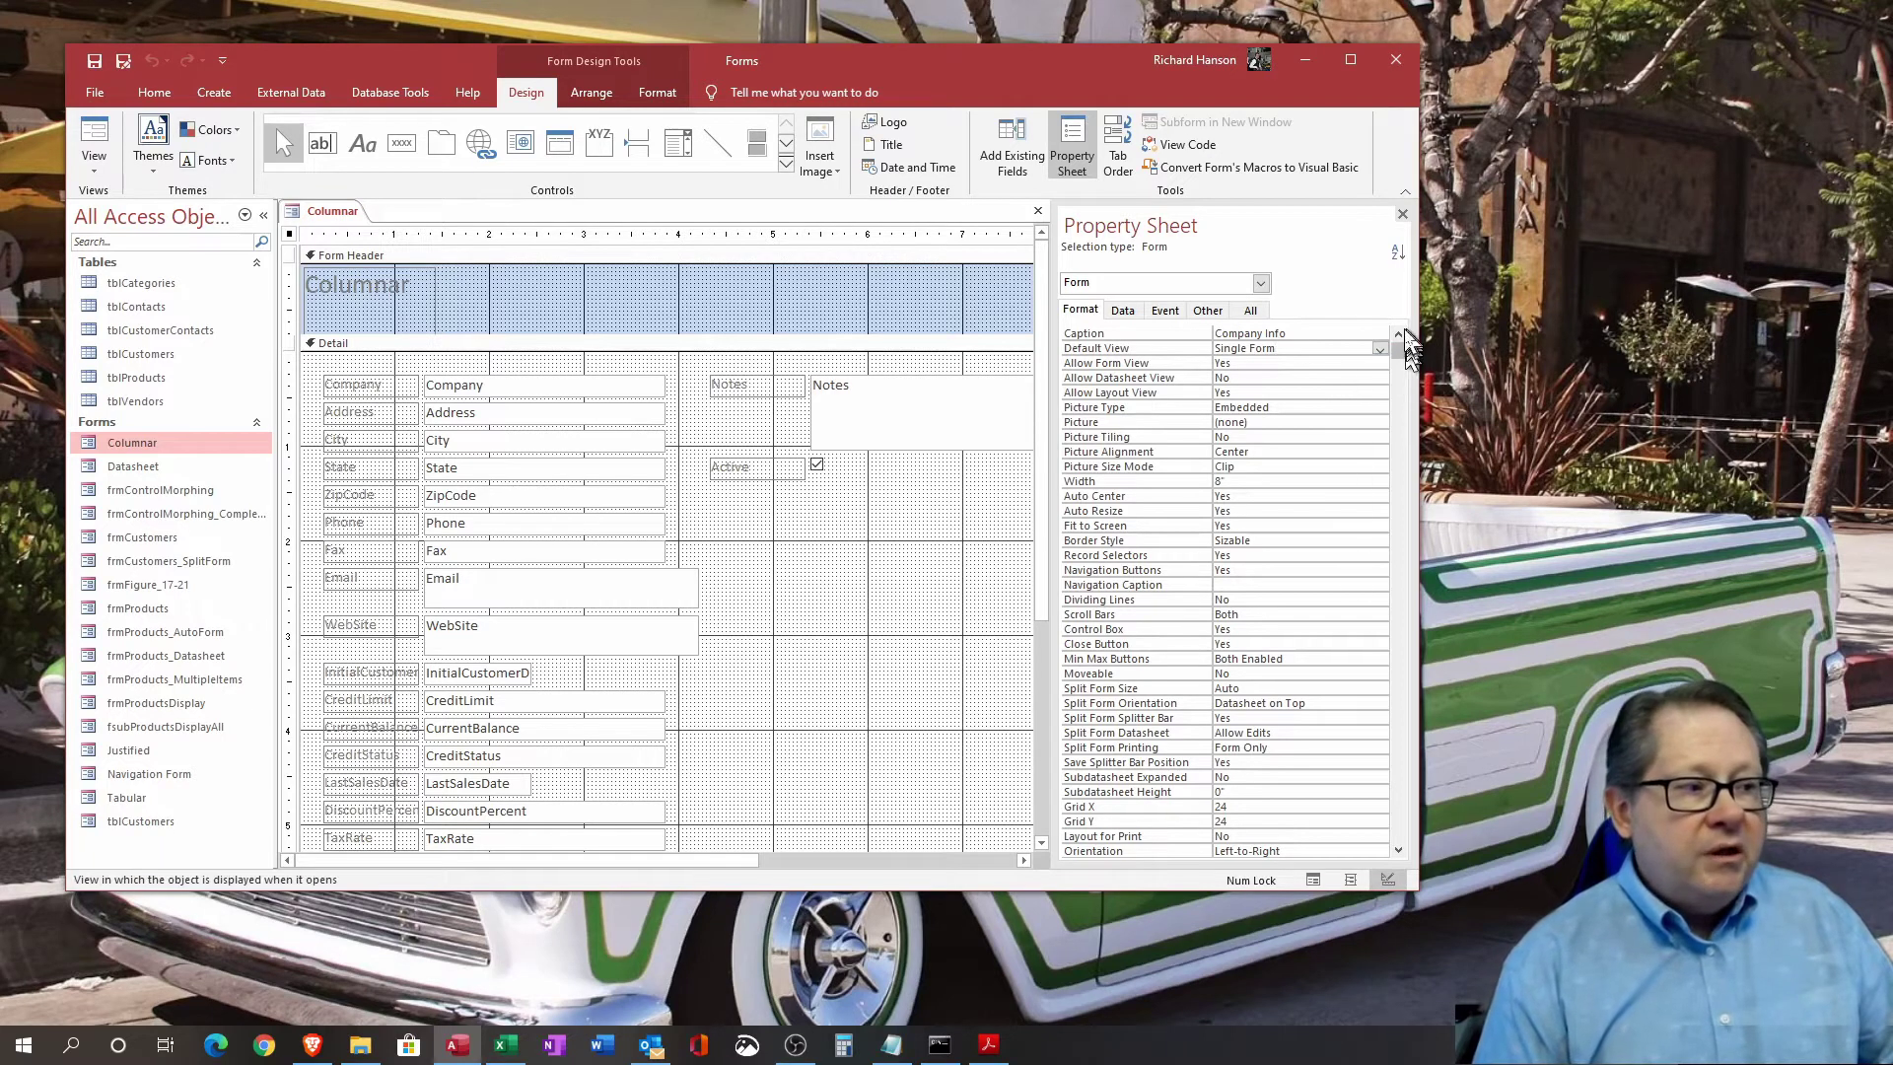
pyautogui.click(1380, 349)
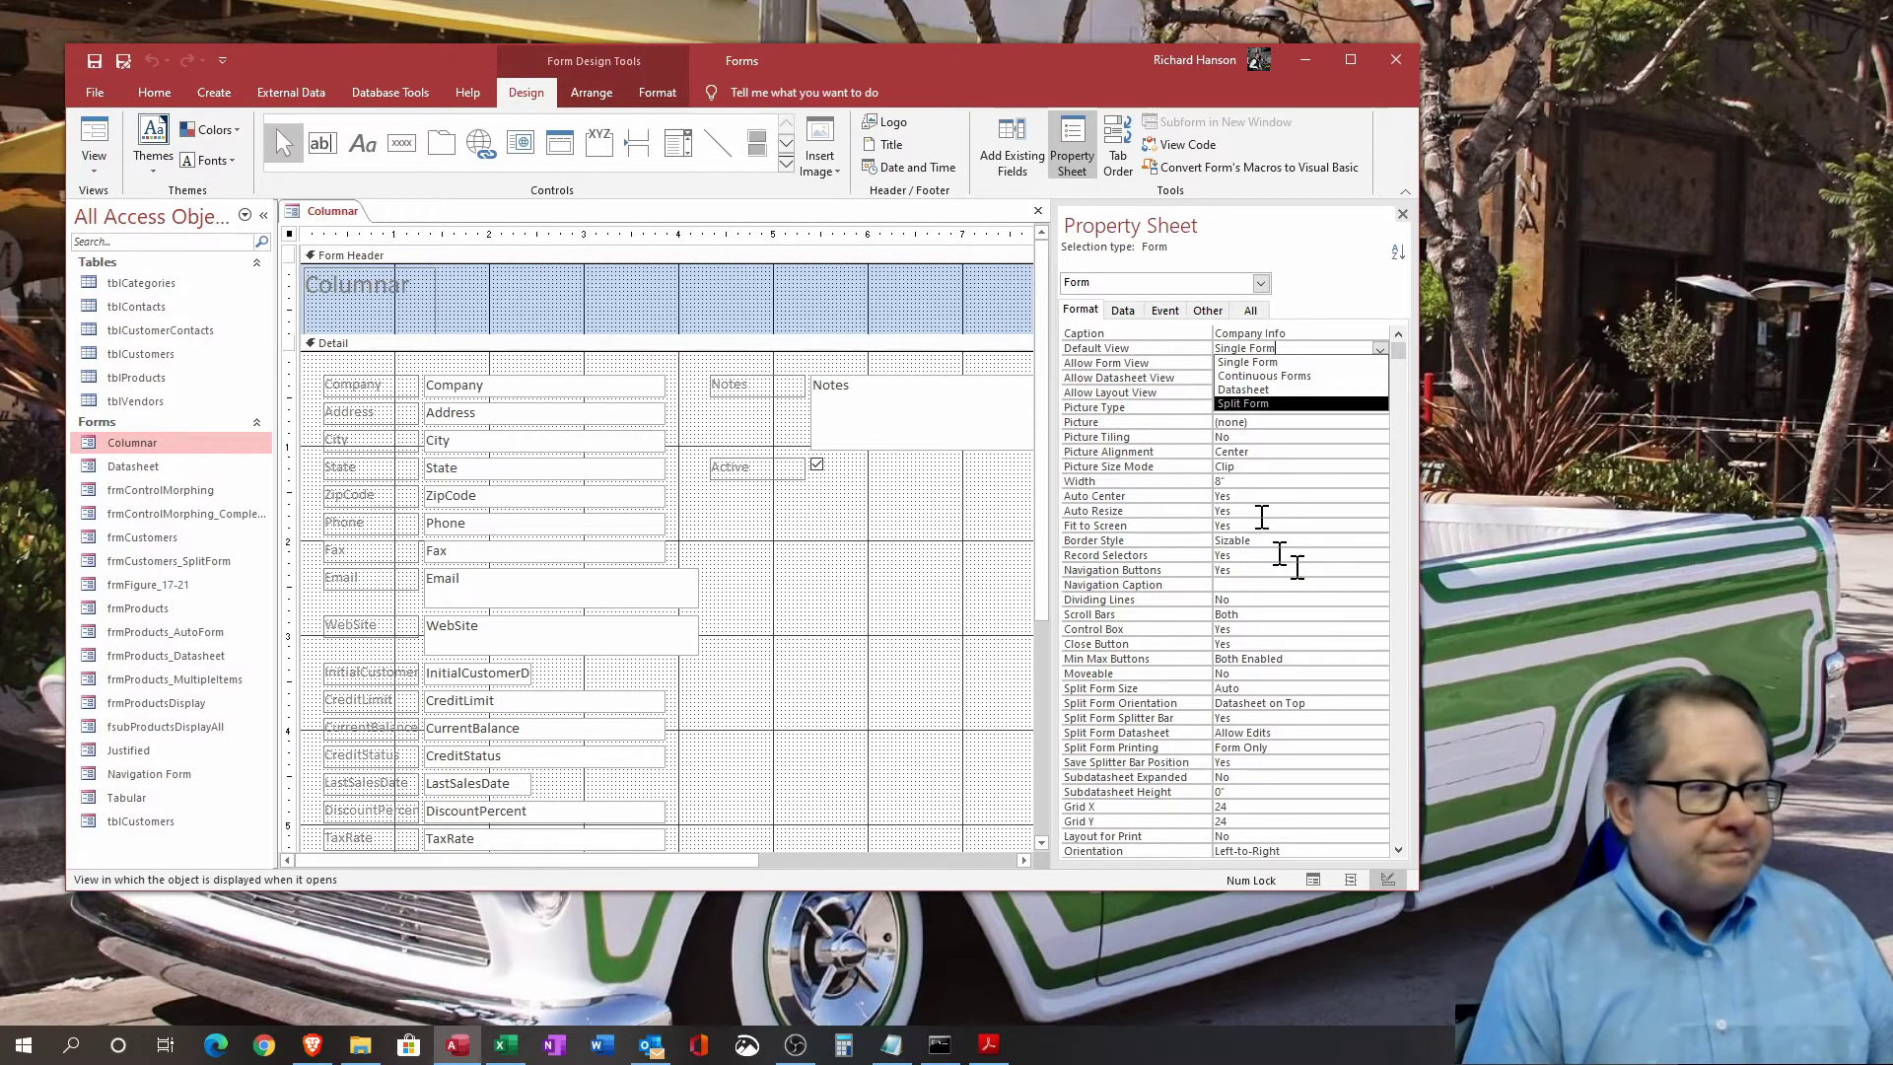
pyautogui.click(1254, 362)
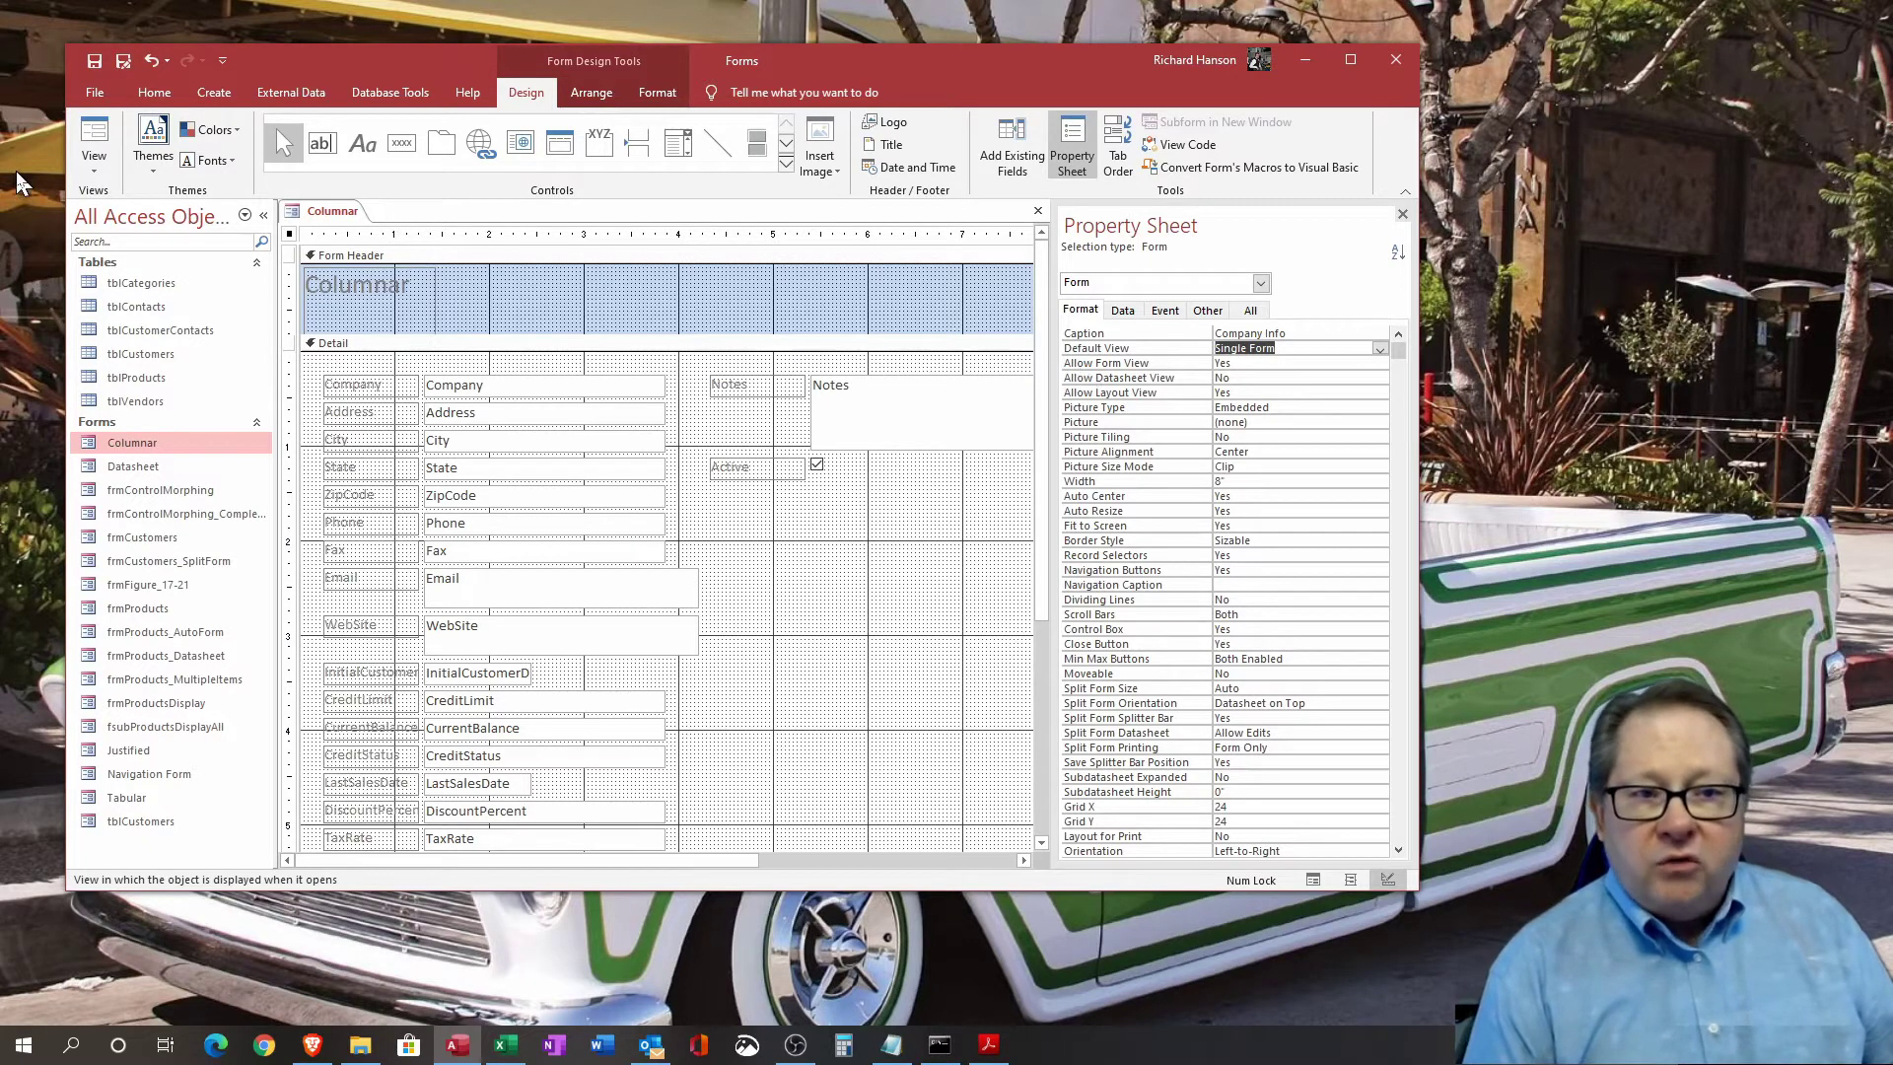
# - Set Allow Datasheet View to Yes and check which views the form offers
pyautogui.click(95, 173)
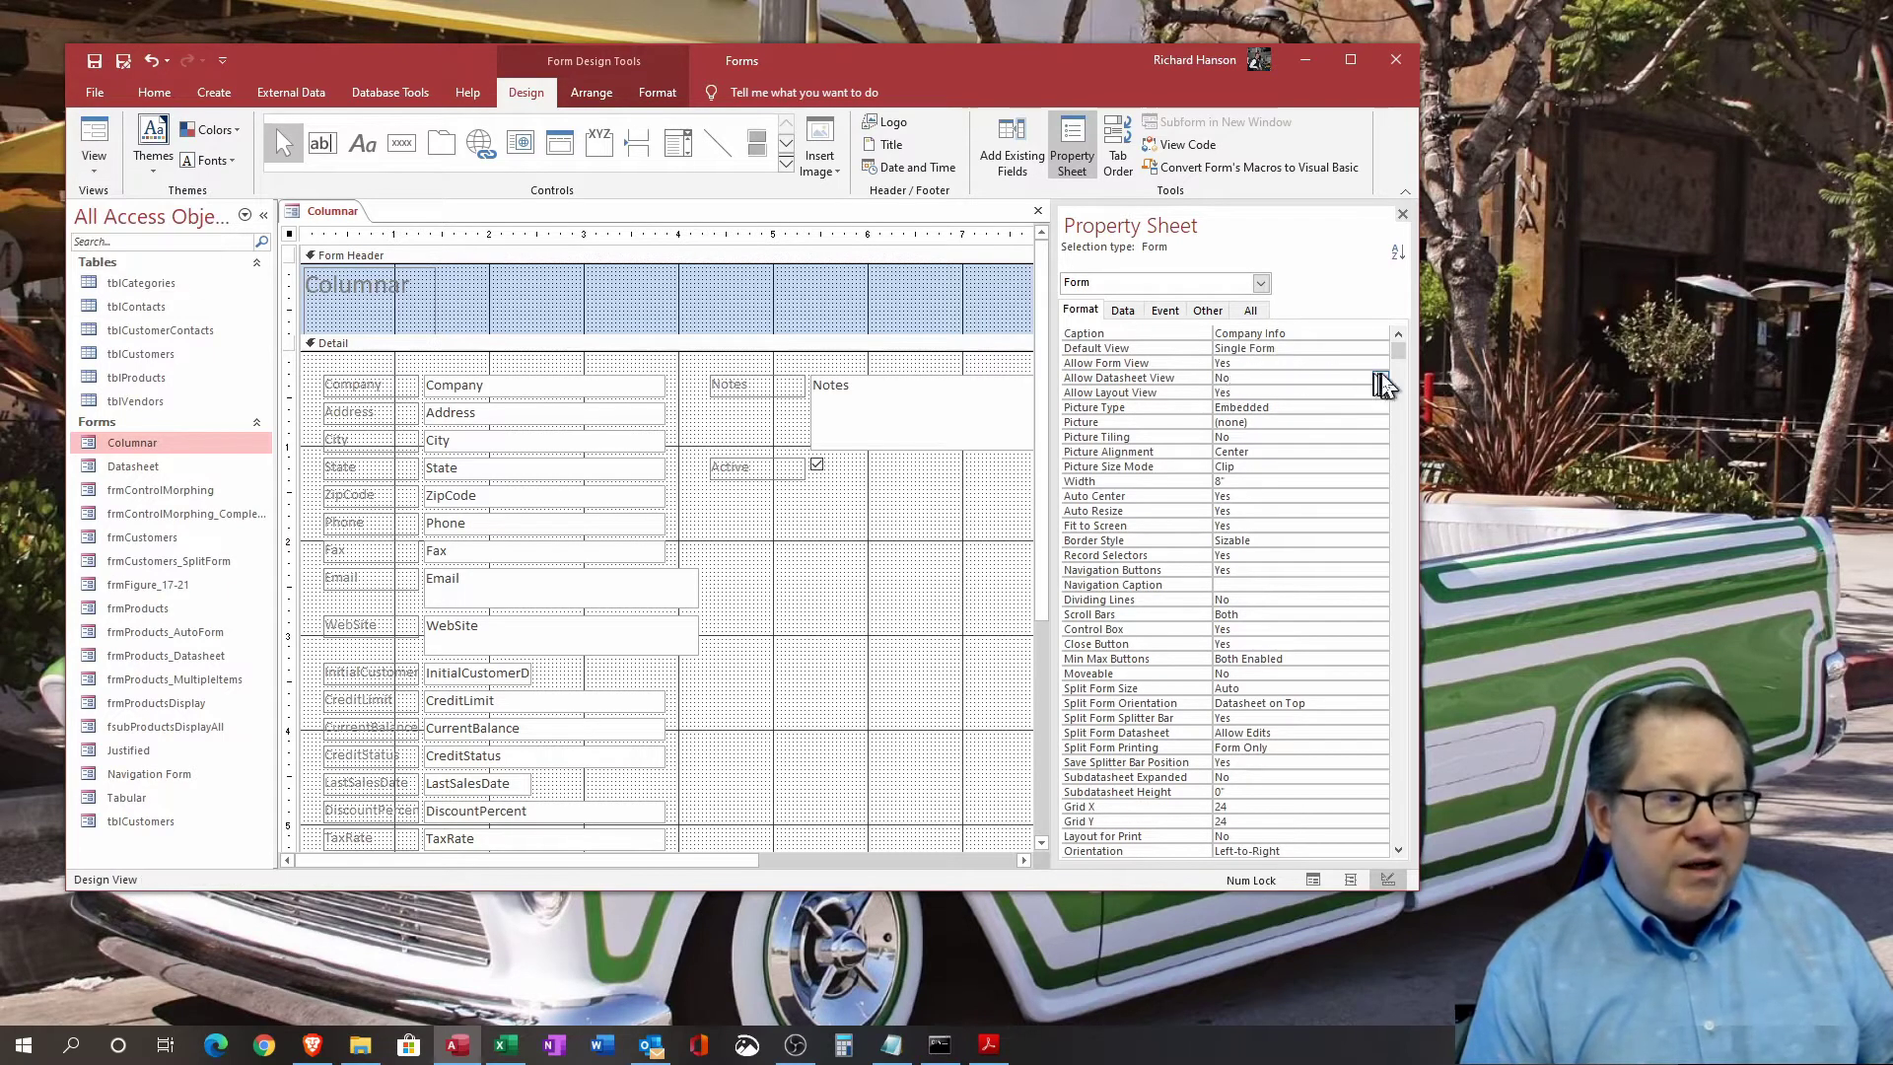
pyautogui.click(1380, 379)
pyautogui.click(1370, 393)
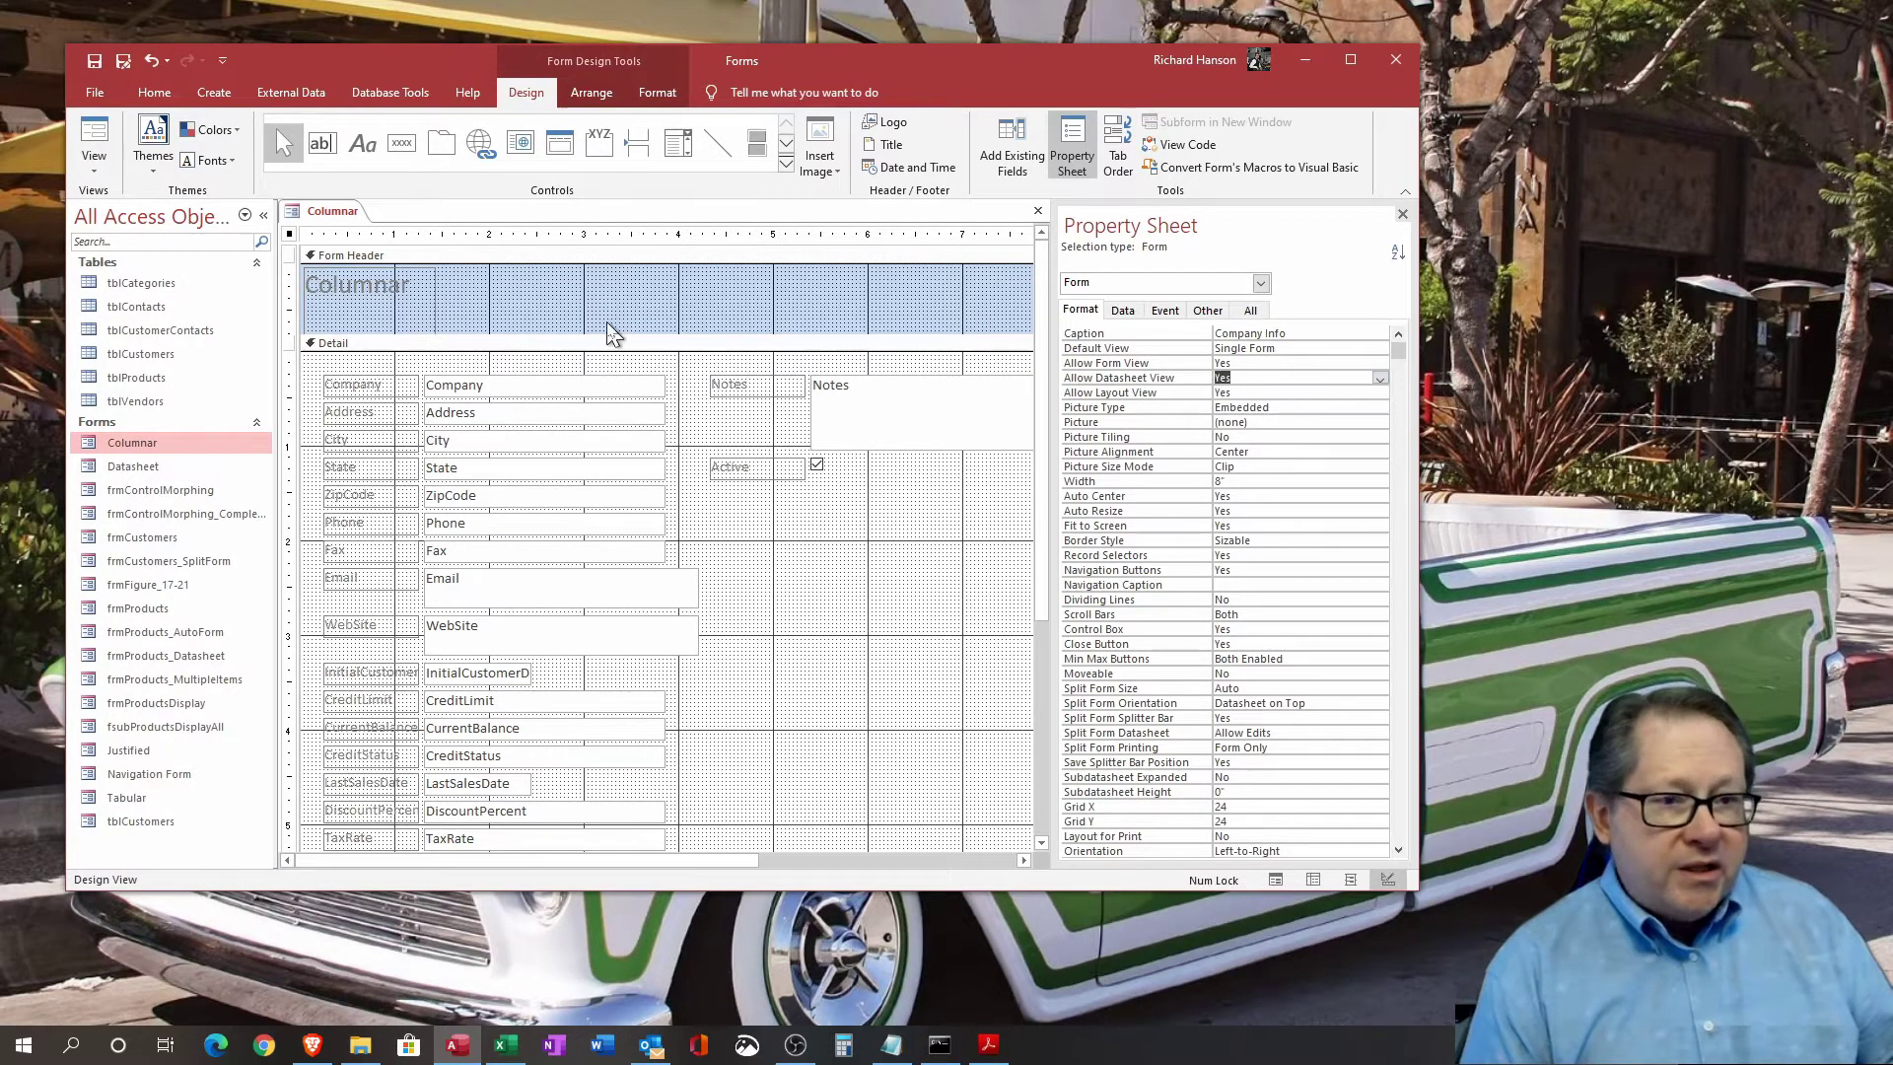
pyautogui.click(93, 166)
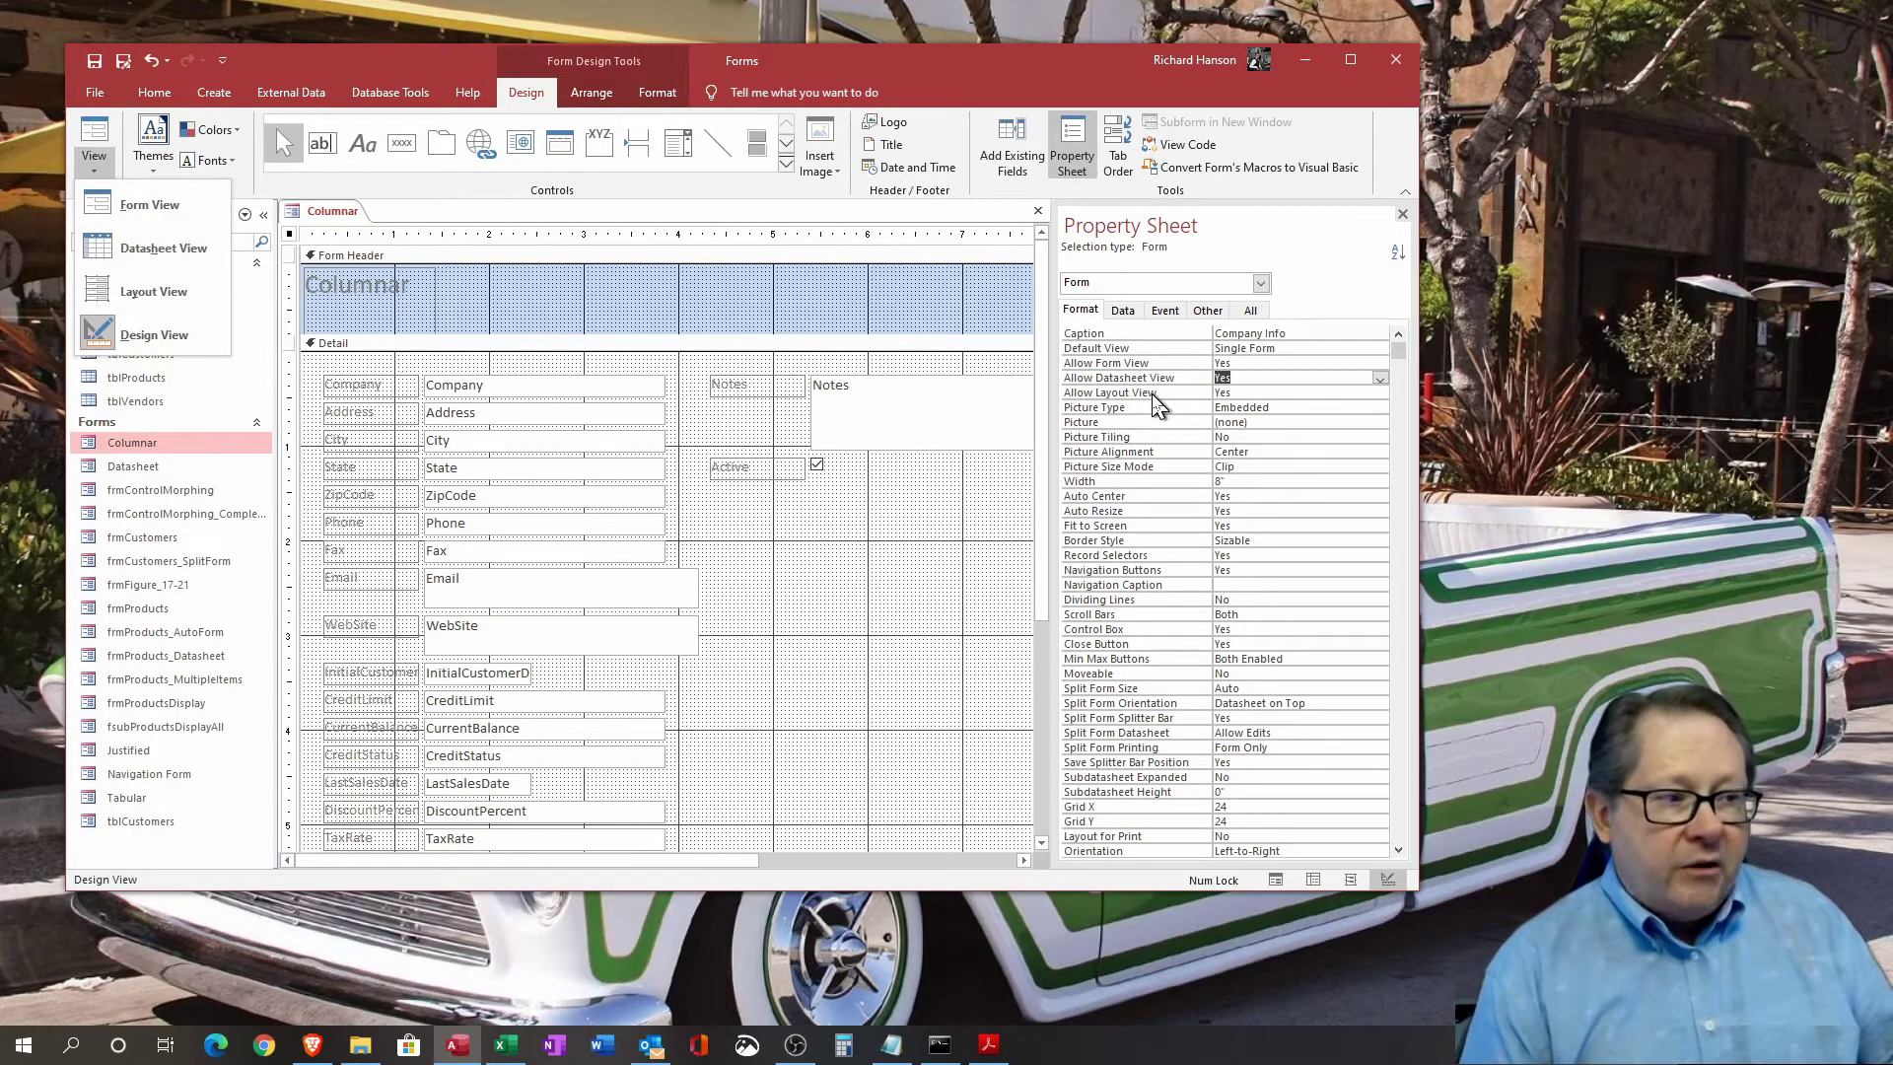
# - Set Allow Datasheet View and Allow Layout View to No, then review the view list
pyautogui.click(1381, 379)
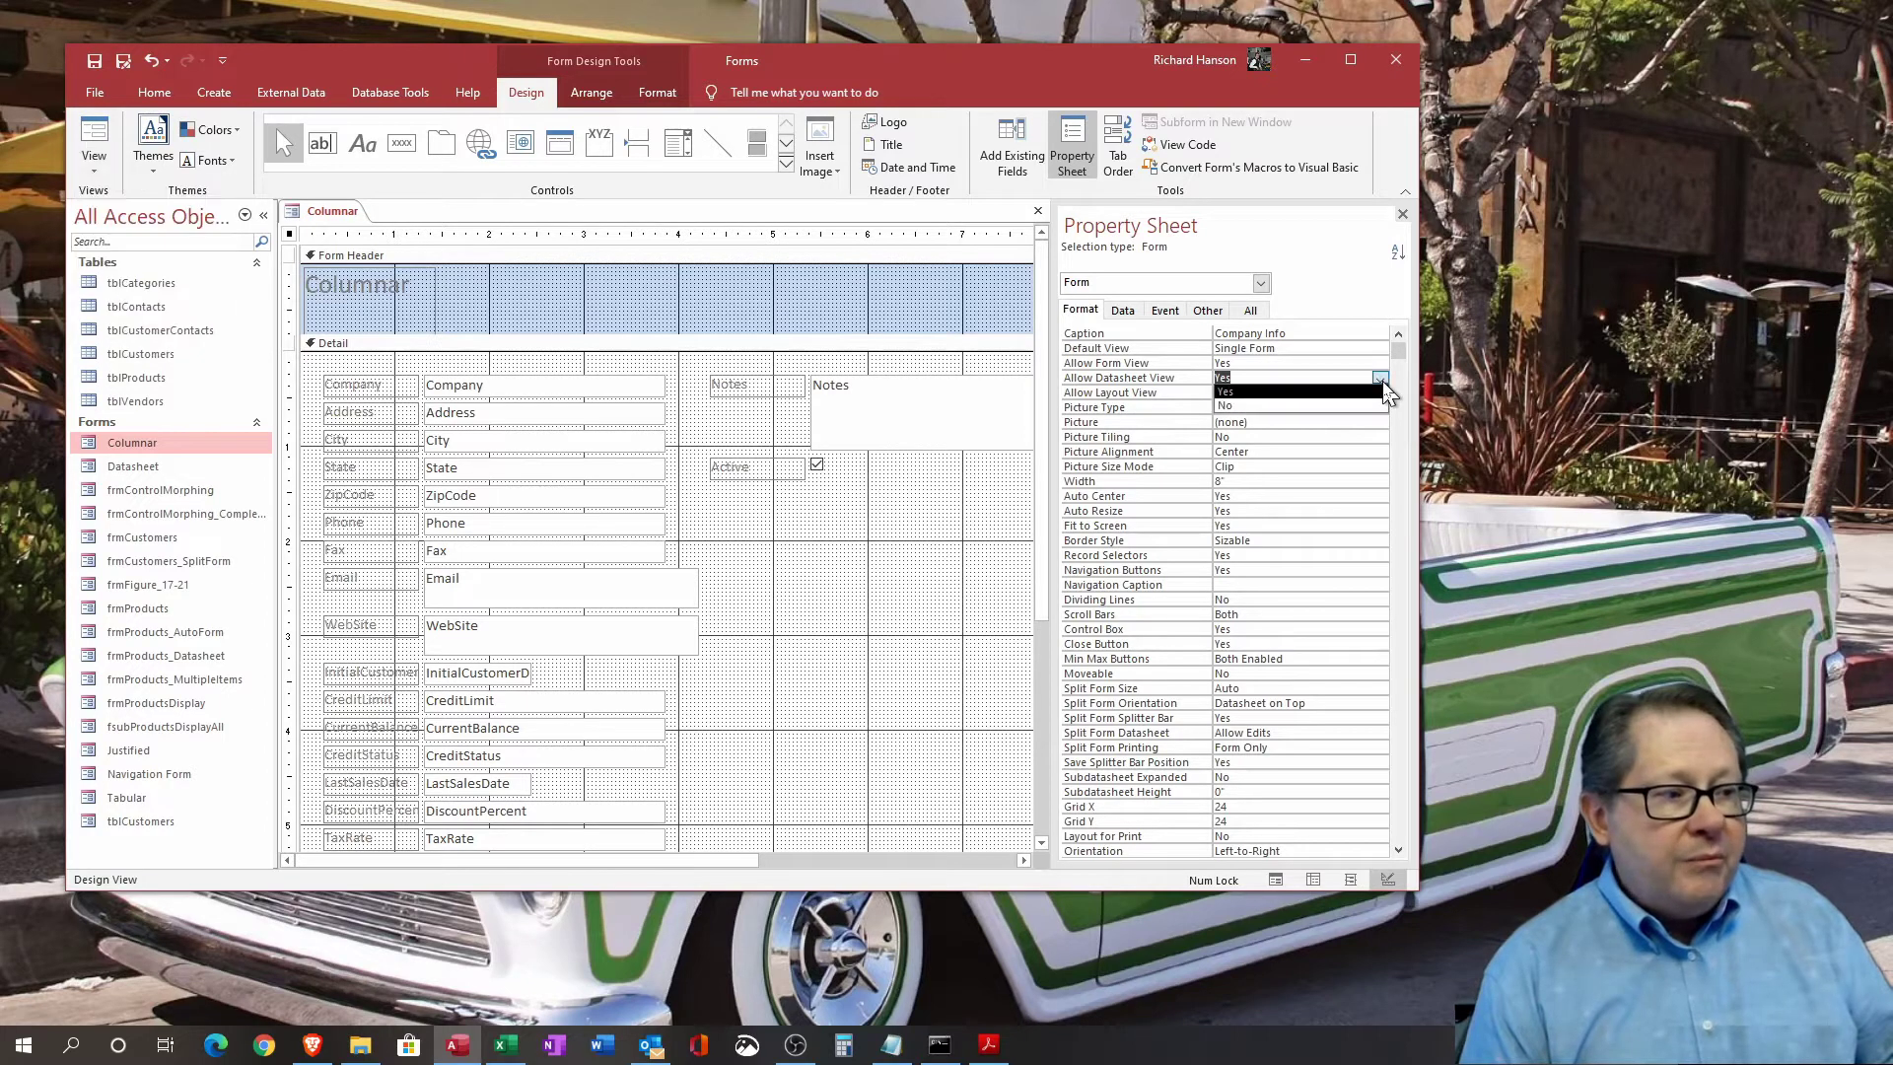
pyautogui.click(1376, 407)
pyautogui.click(1380, 393)
pyautogui.click(1375, 422)
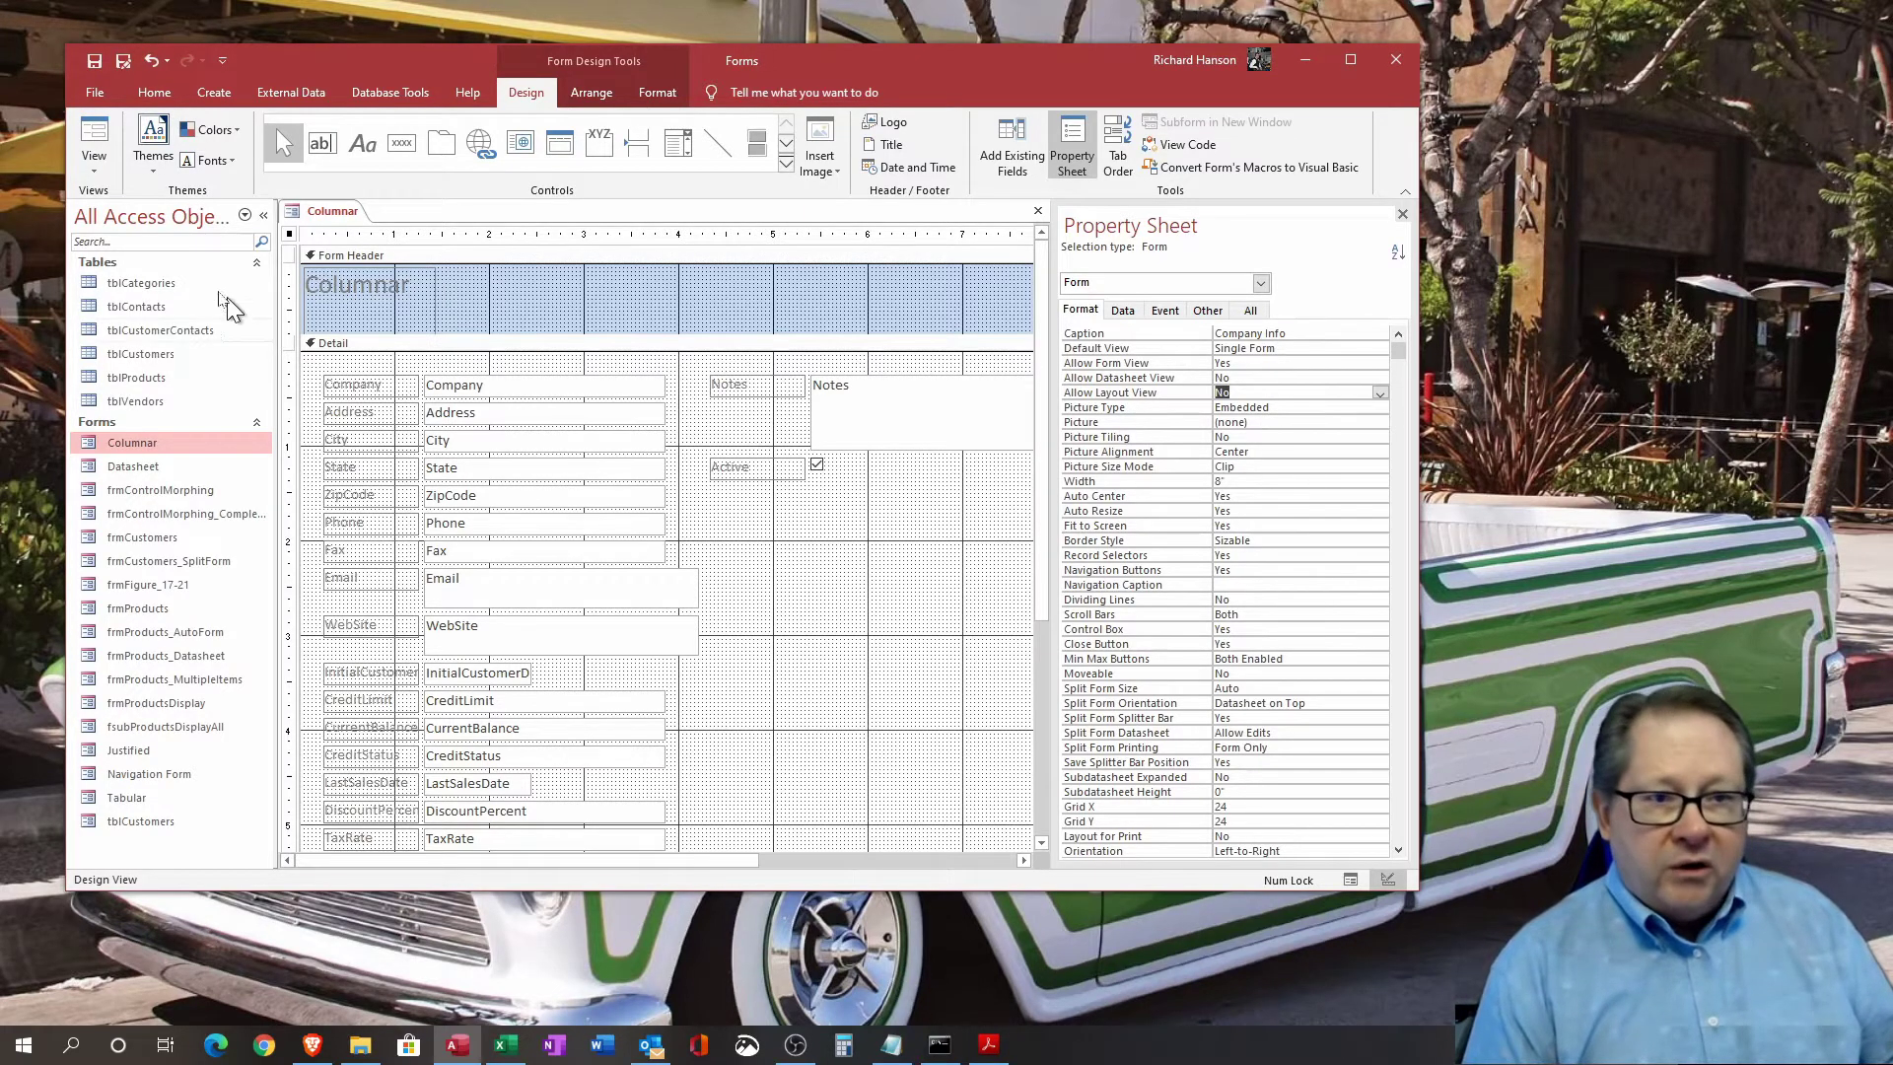
pyautogui.click(80, 164)
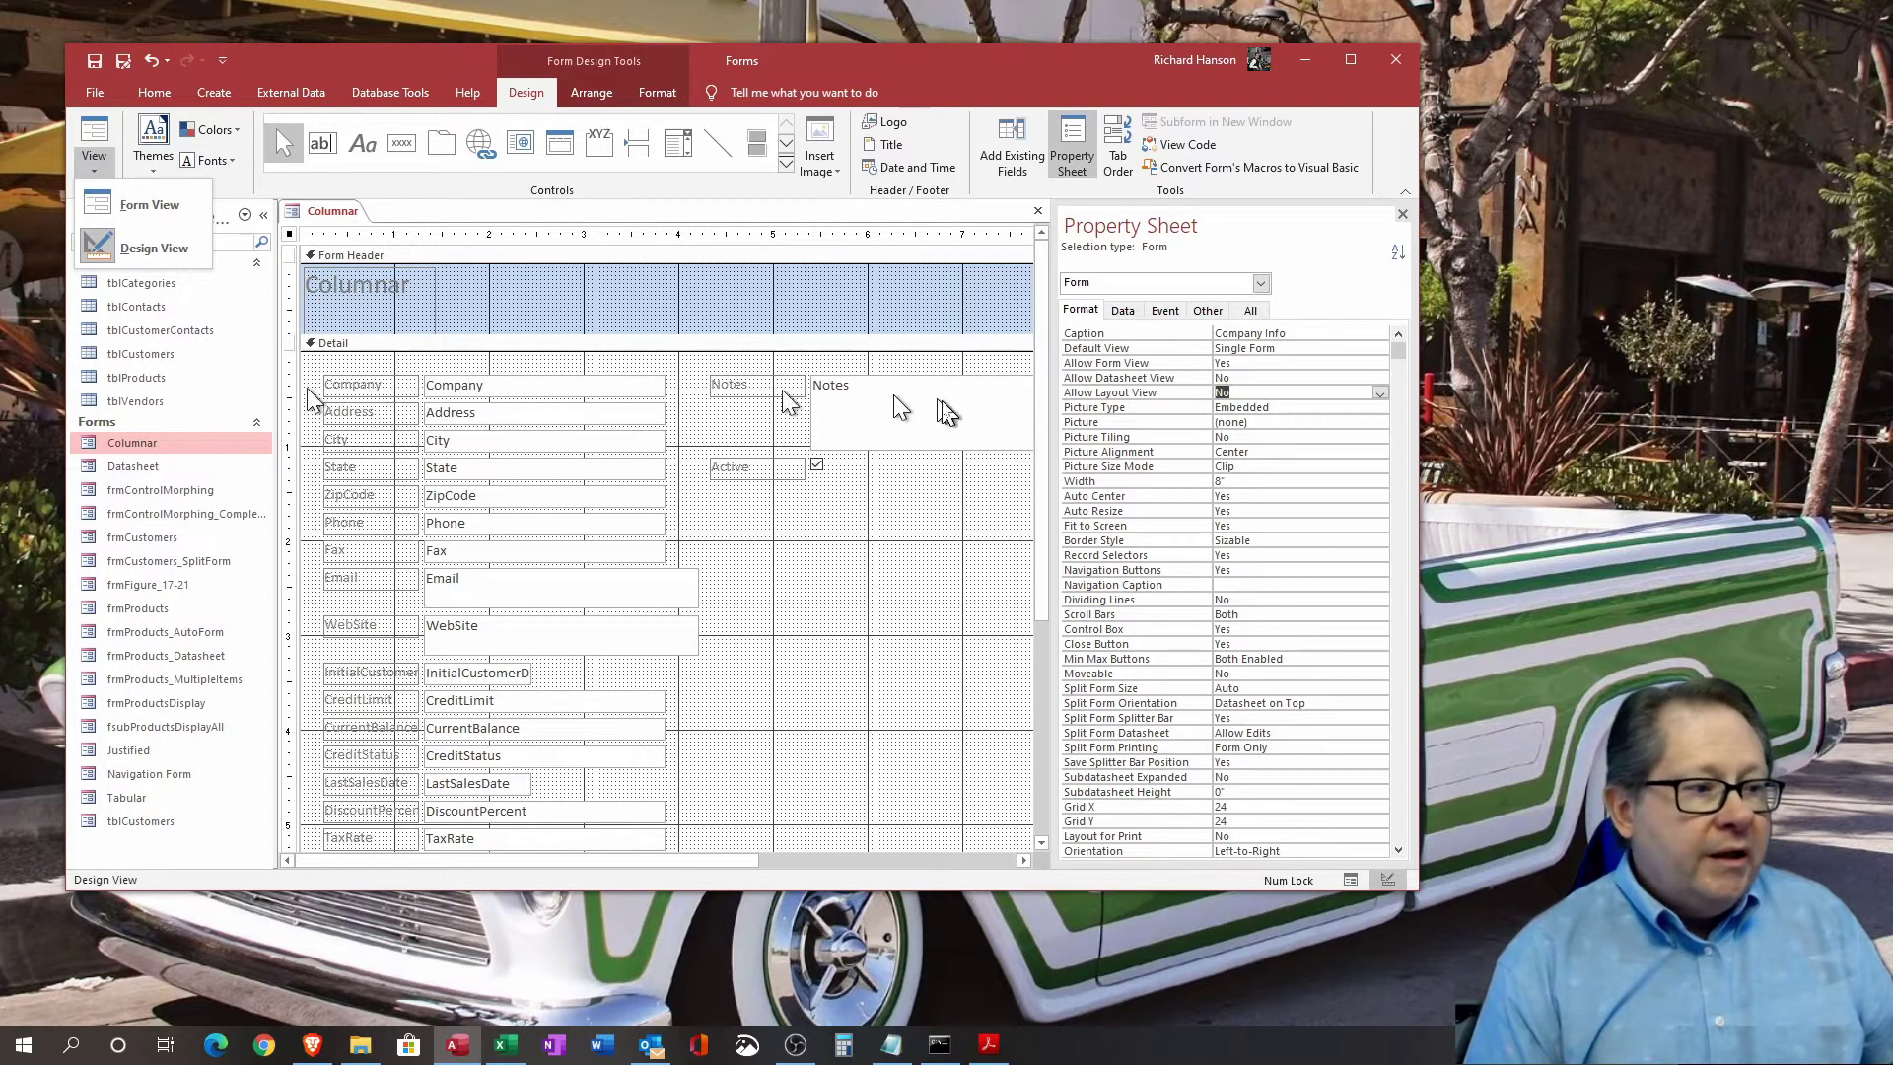
pyautogui.click(592, 296)
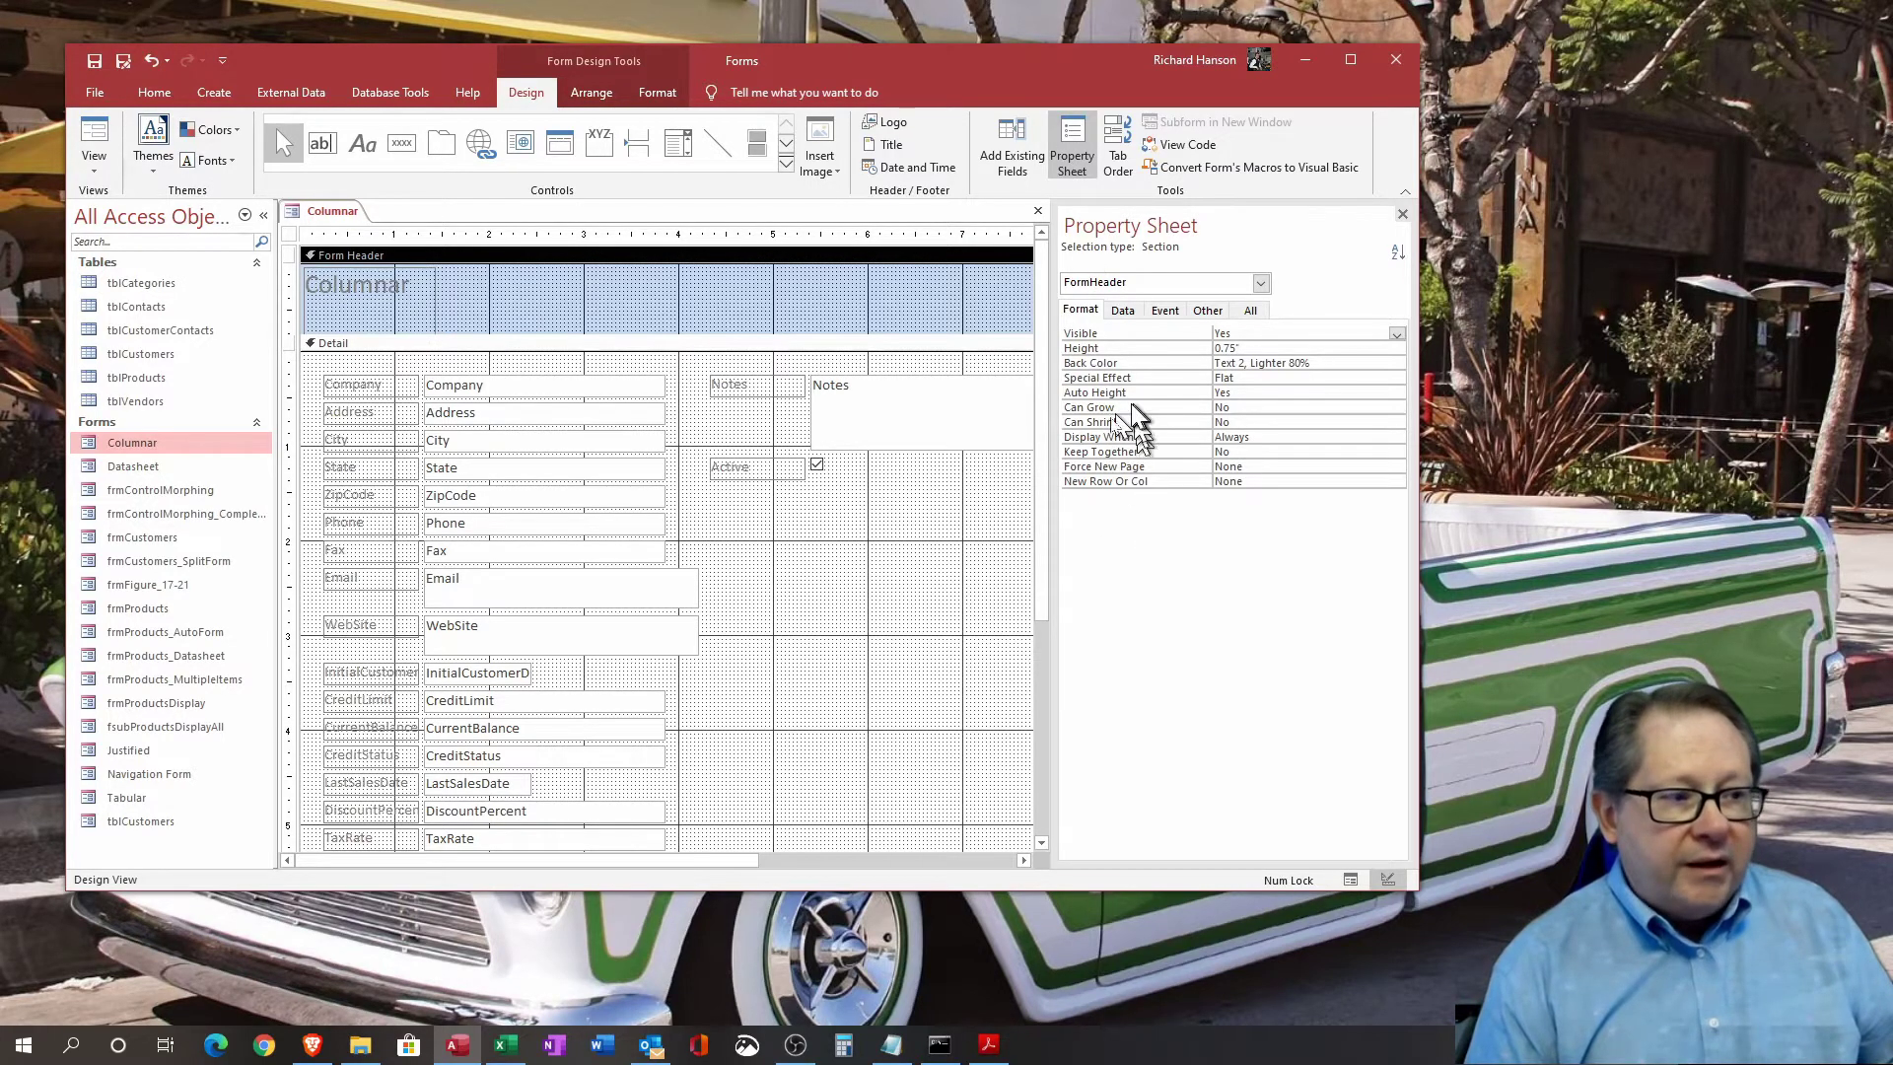
pyautogui.click(824, 604)
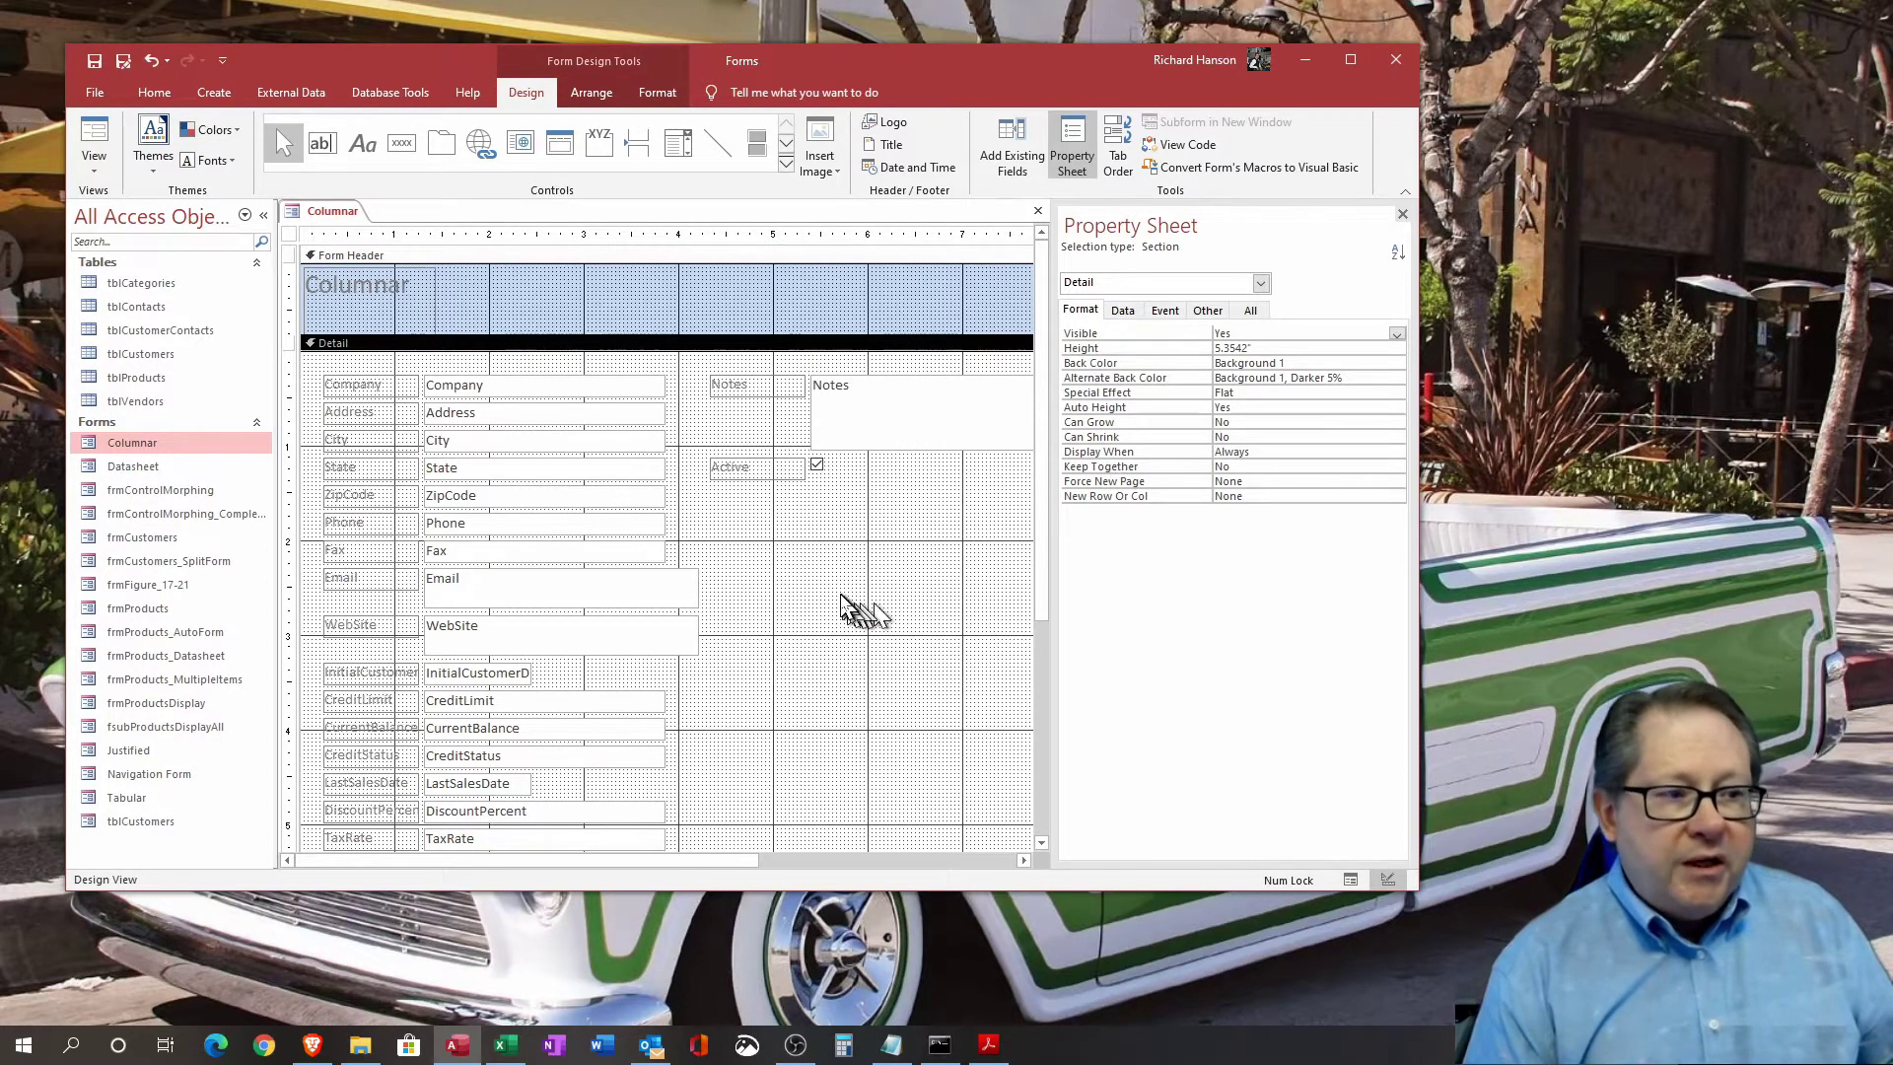
pyautogui.click(288, 234)
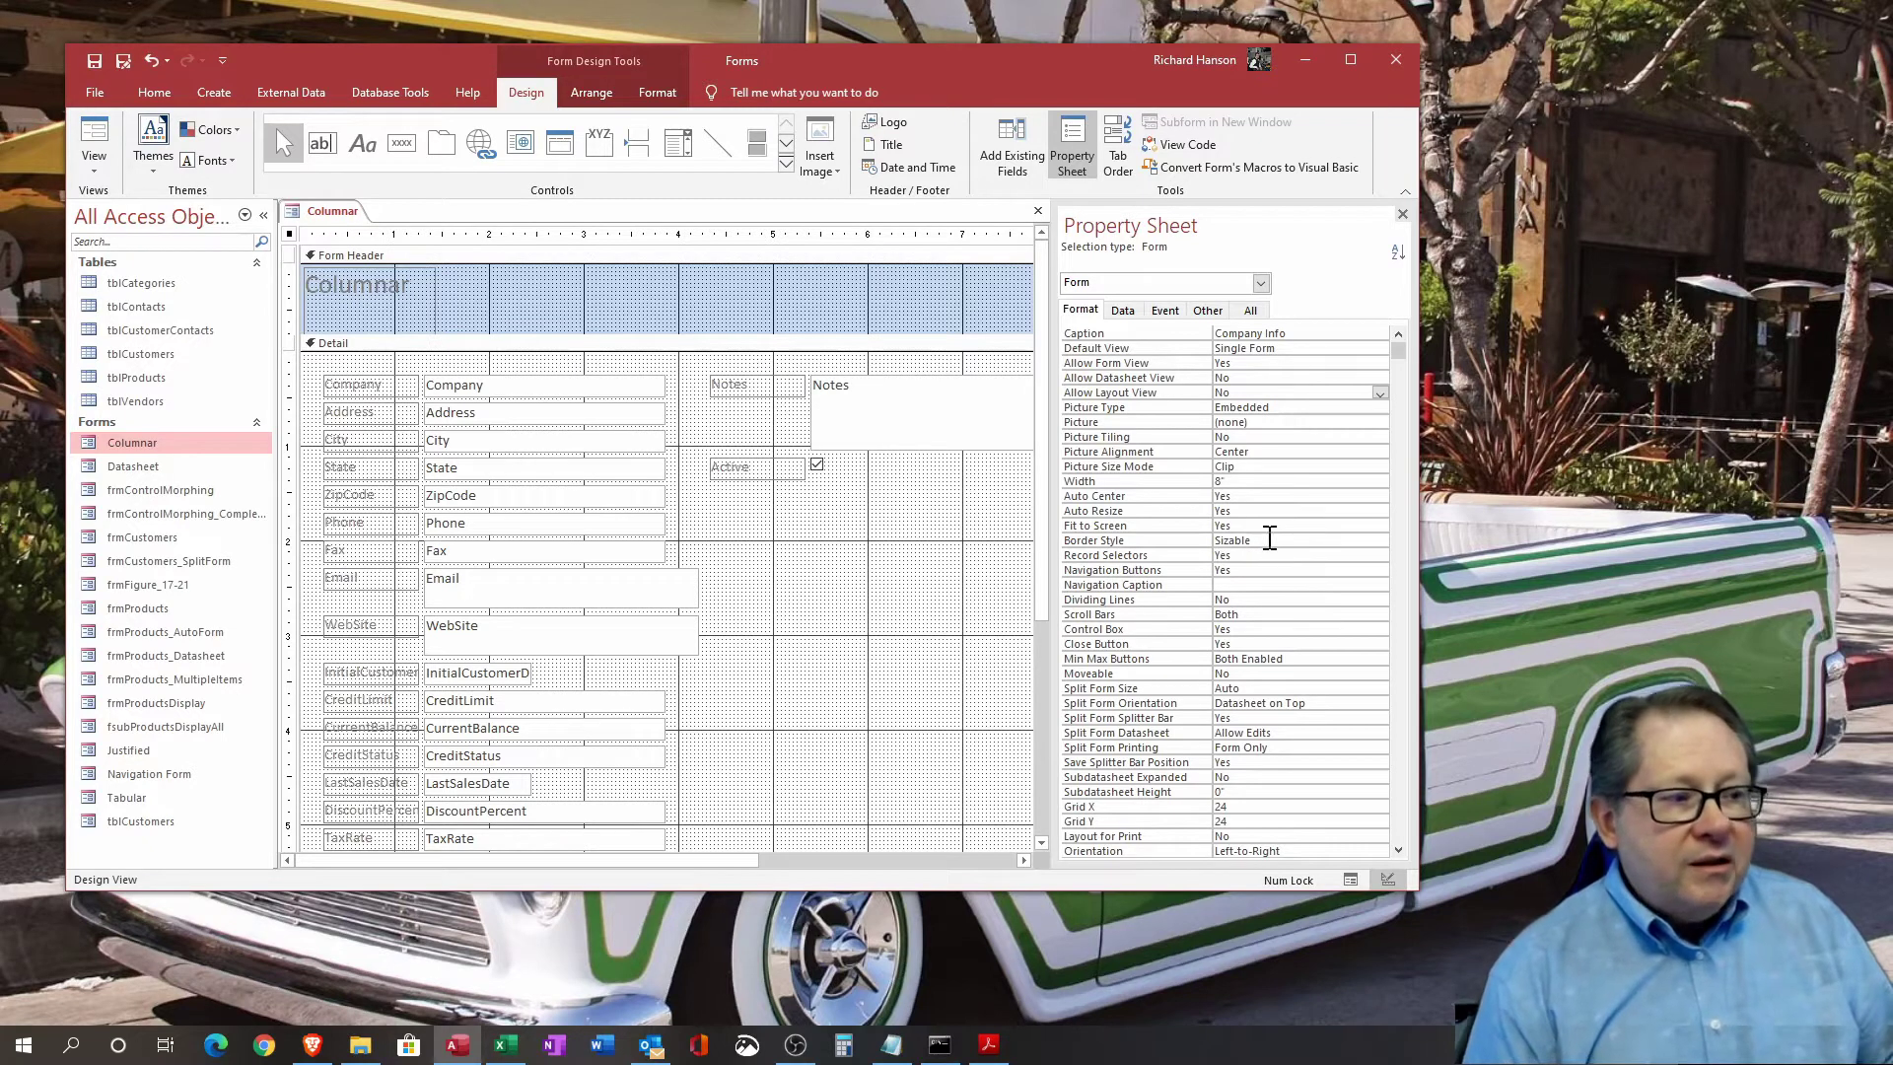
pyautogui.click(1270, 538)
pyautogui.click(1380, 540)
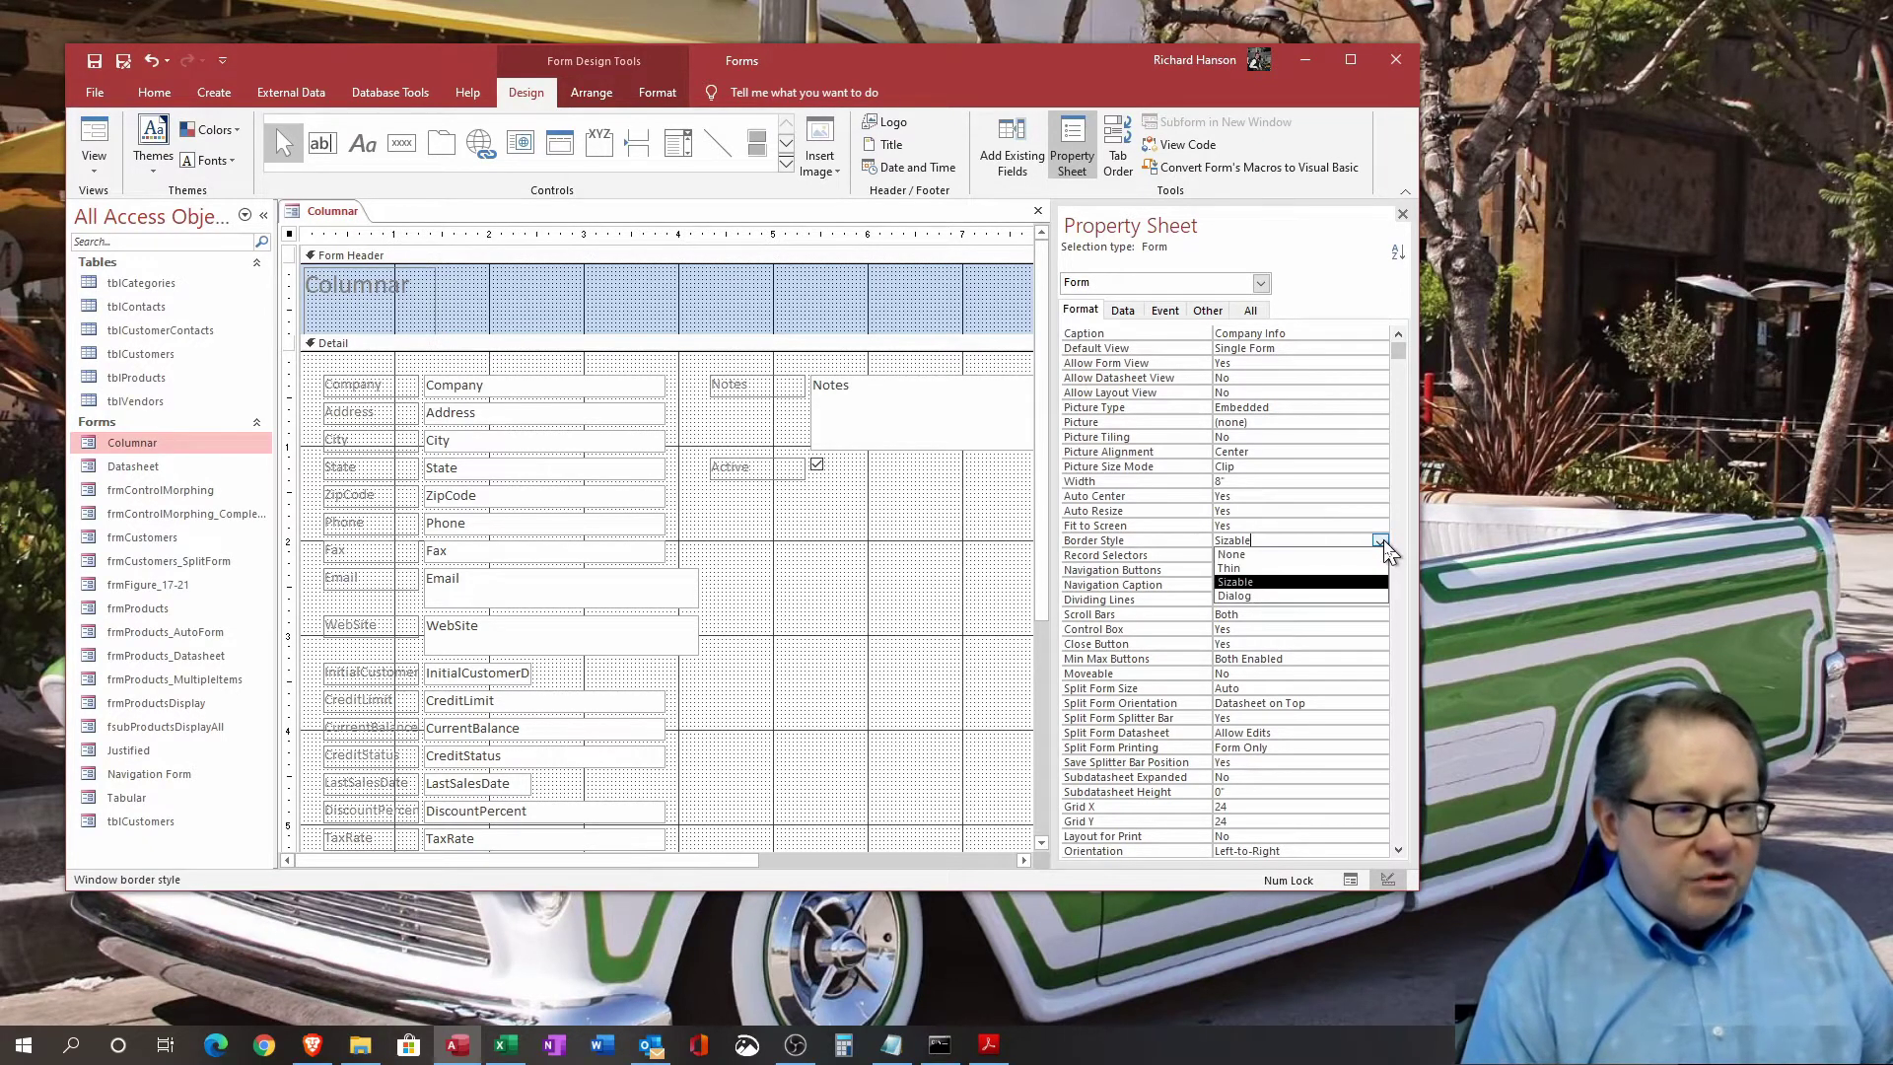
pyautogui.click(1382, 541)
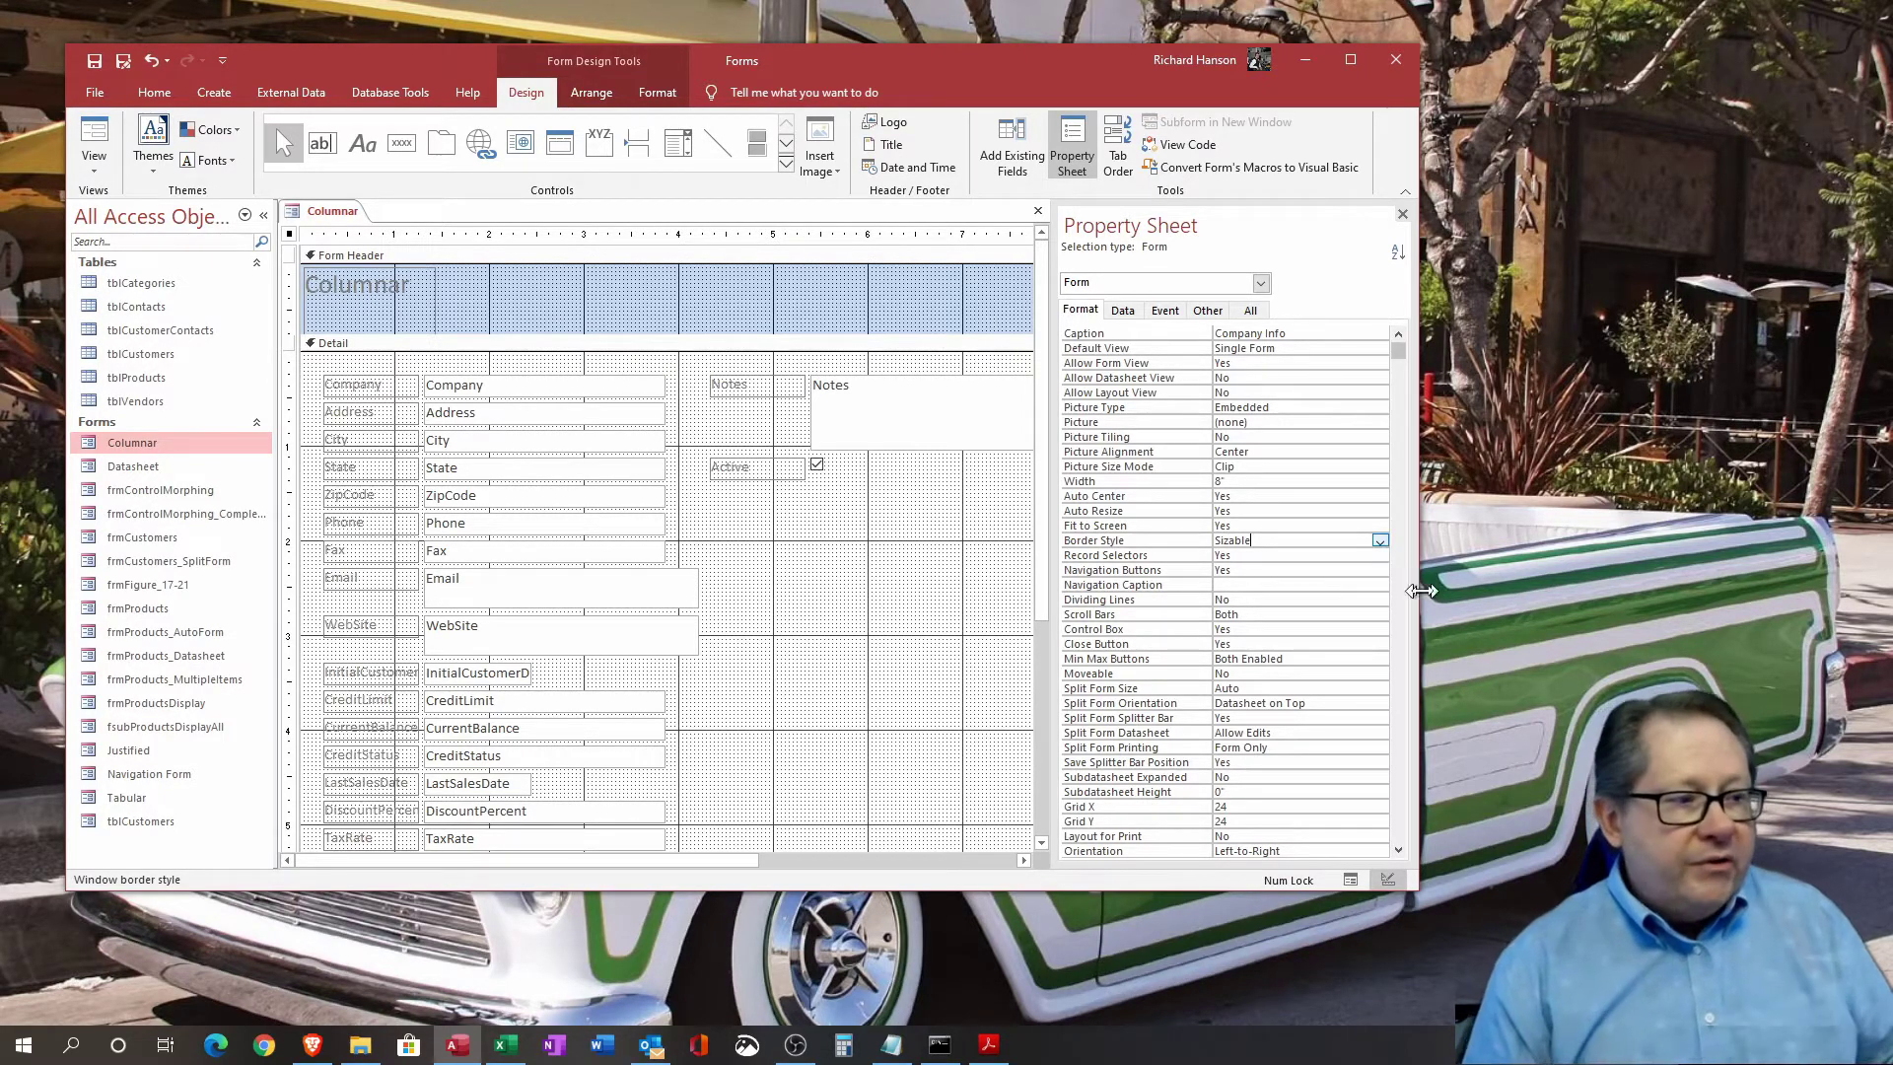
pyautogui.click(1380, 541)
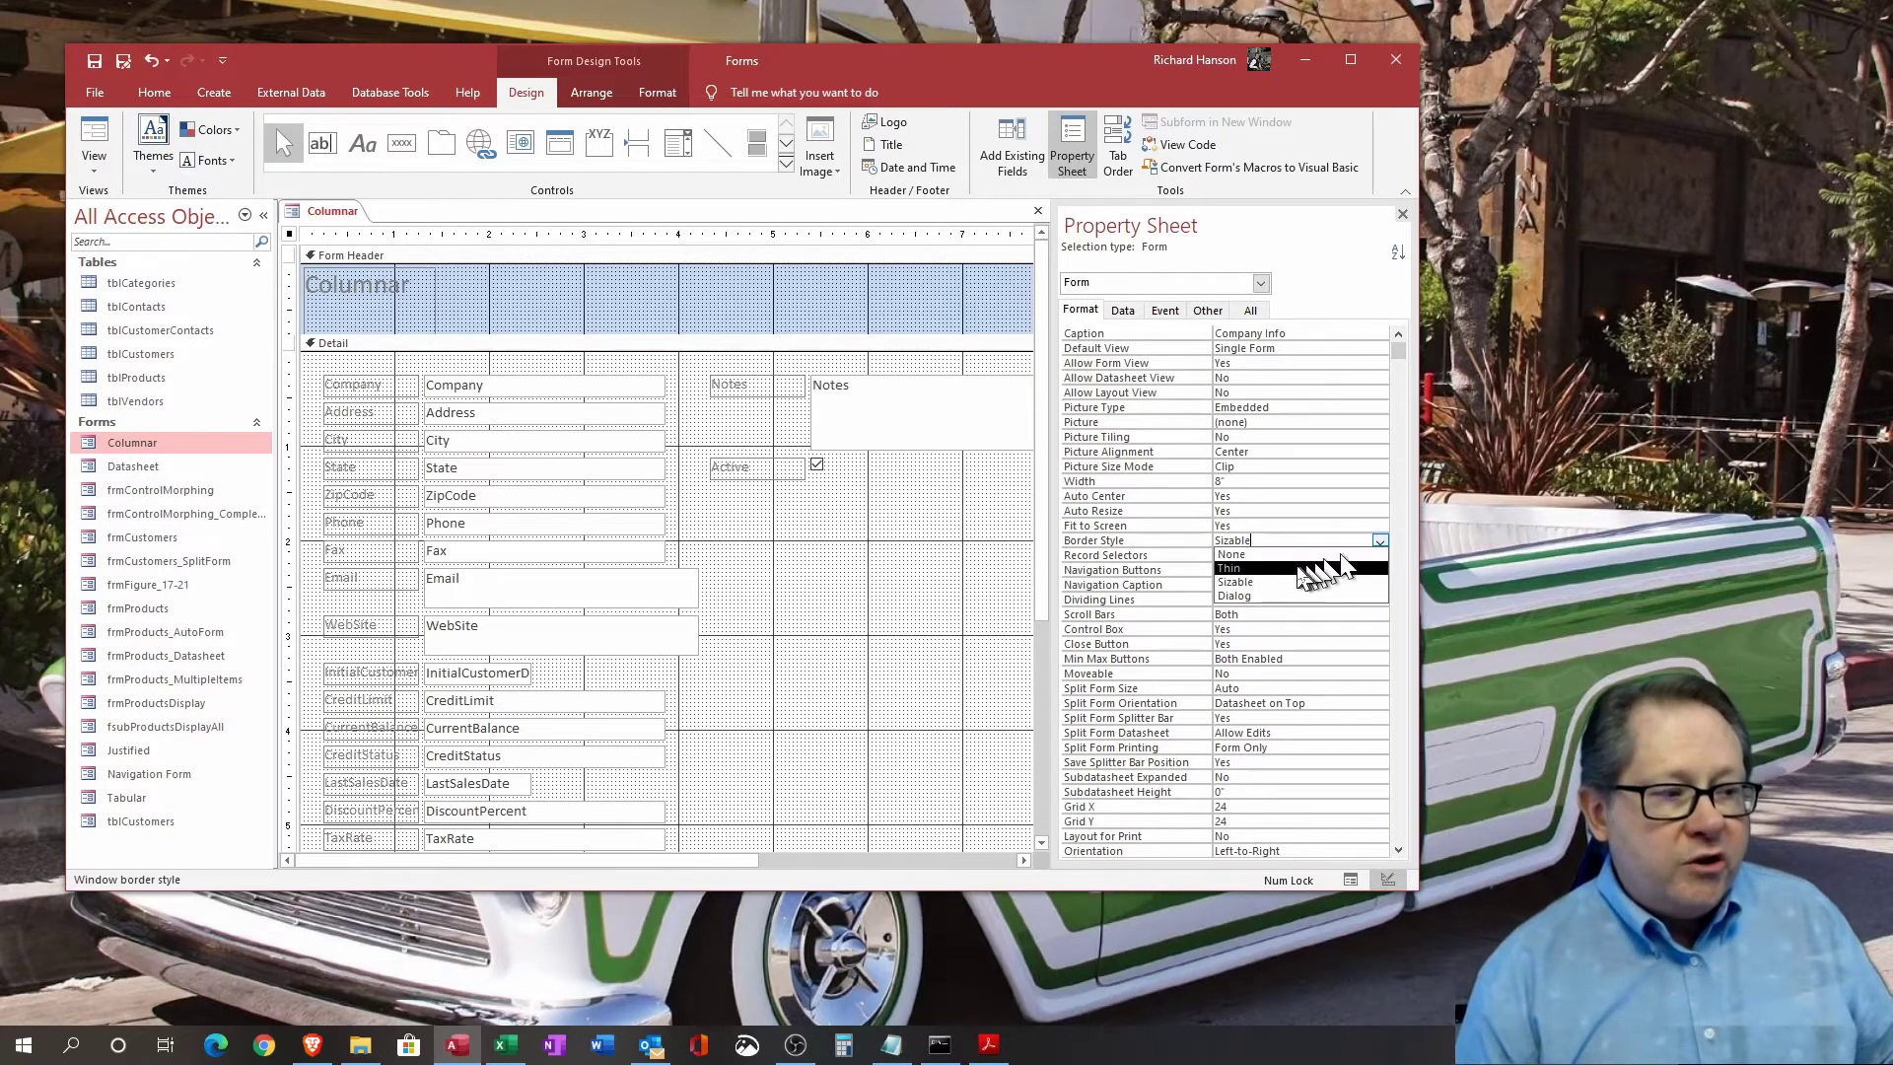
pyautogui.click(1380, 541)
pyautogui.press('Return')
# - Set Record Selectors to No and preview the record in Form View
pyautogui.click(96, 148)
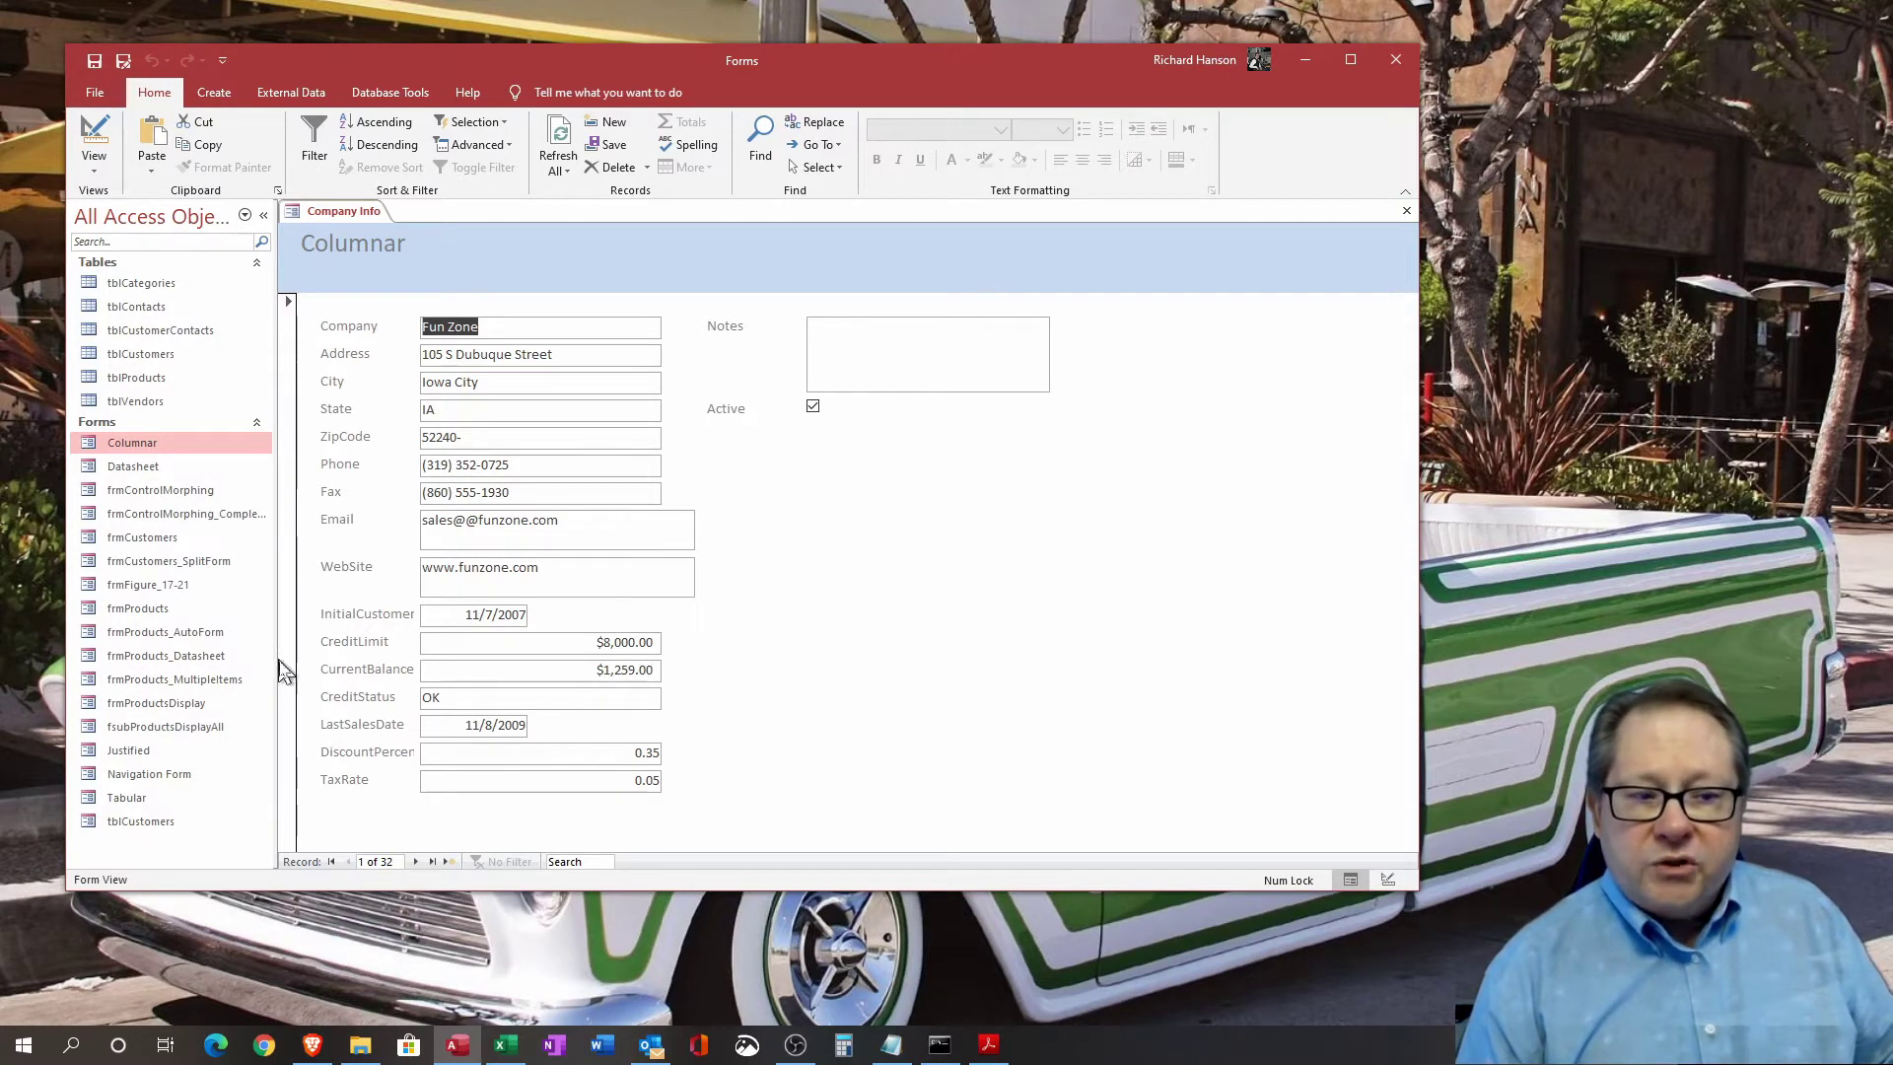
pyautogui.click(288, 518)
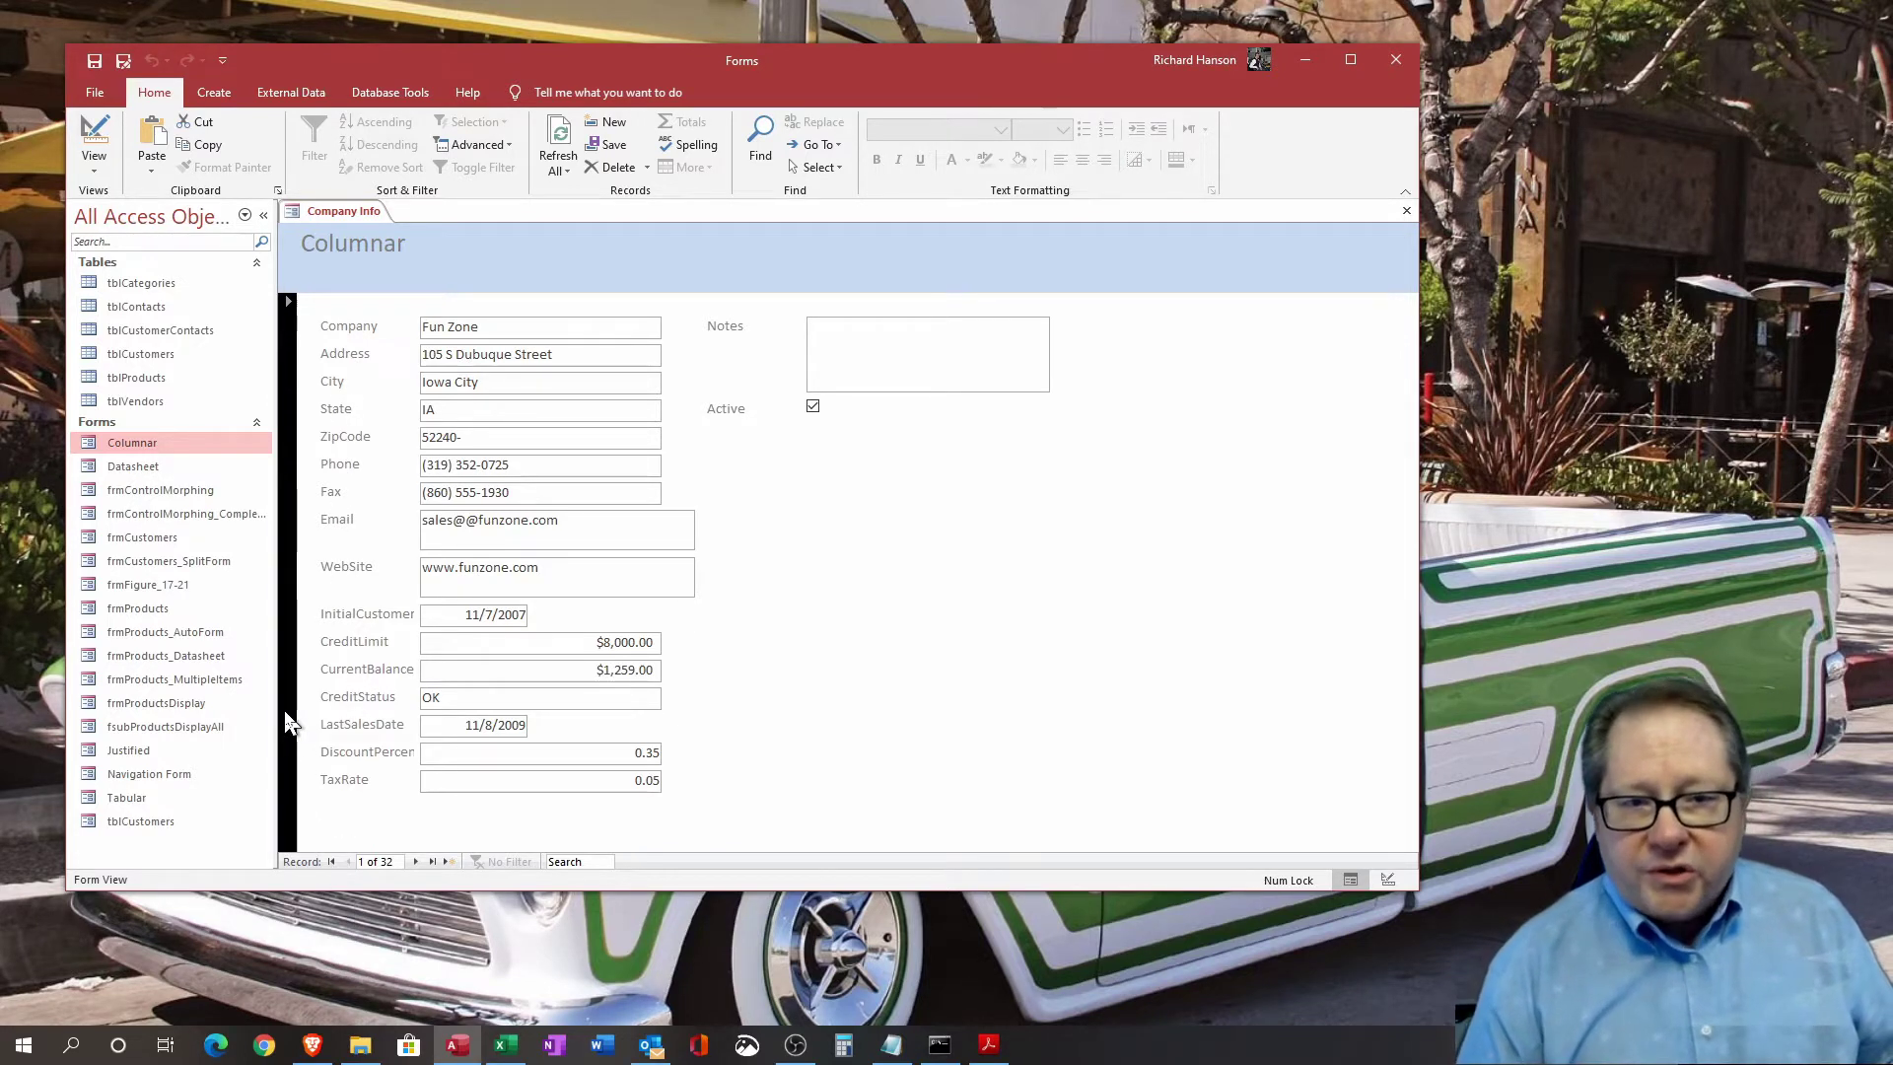
pyautogui.click(91, 148)
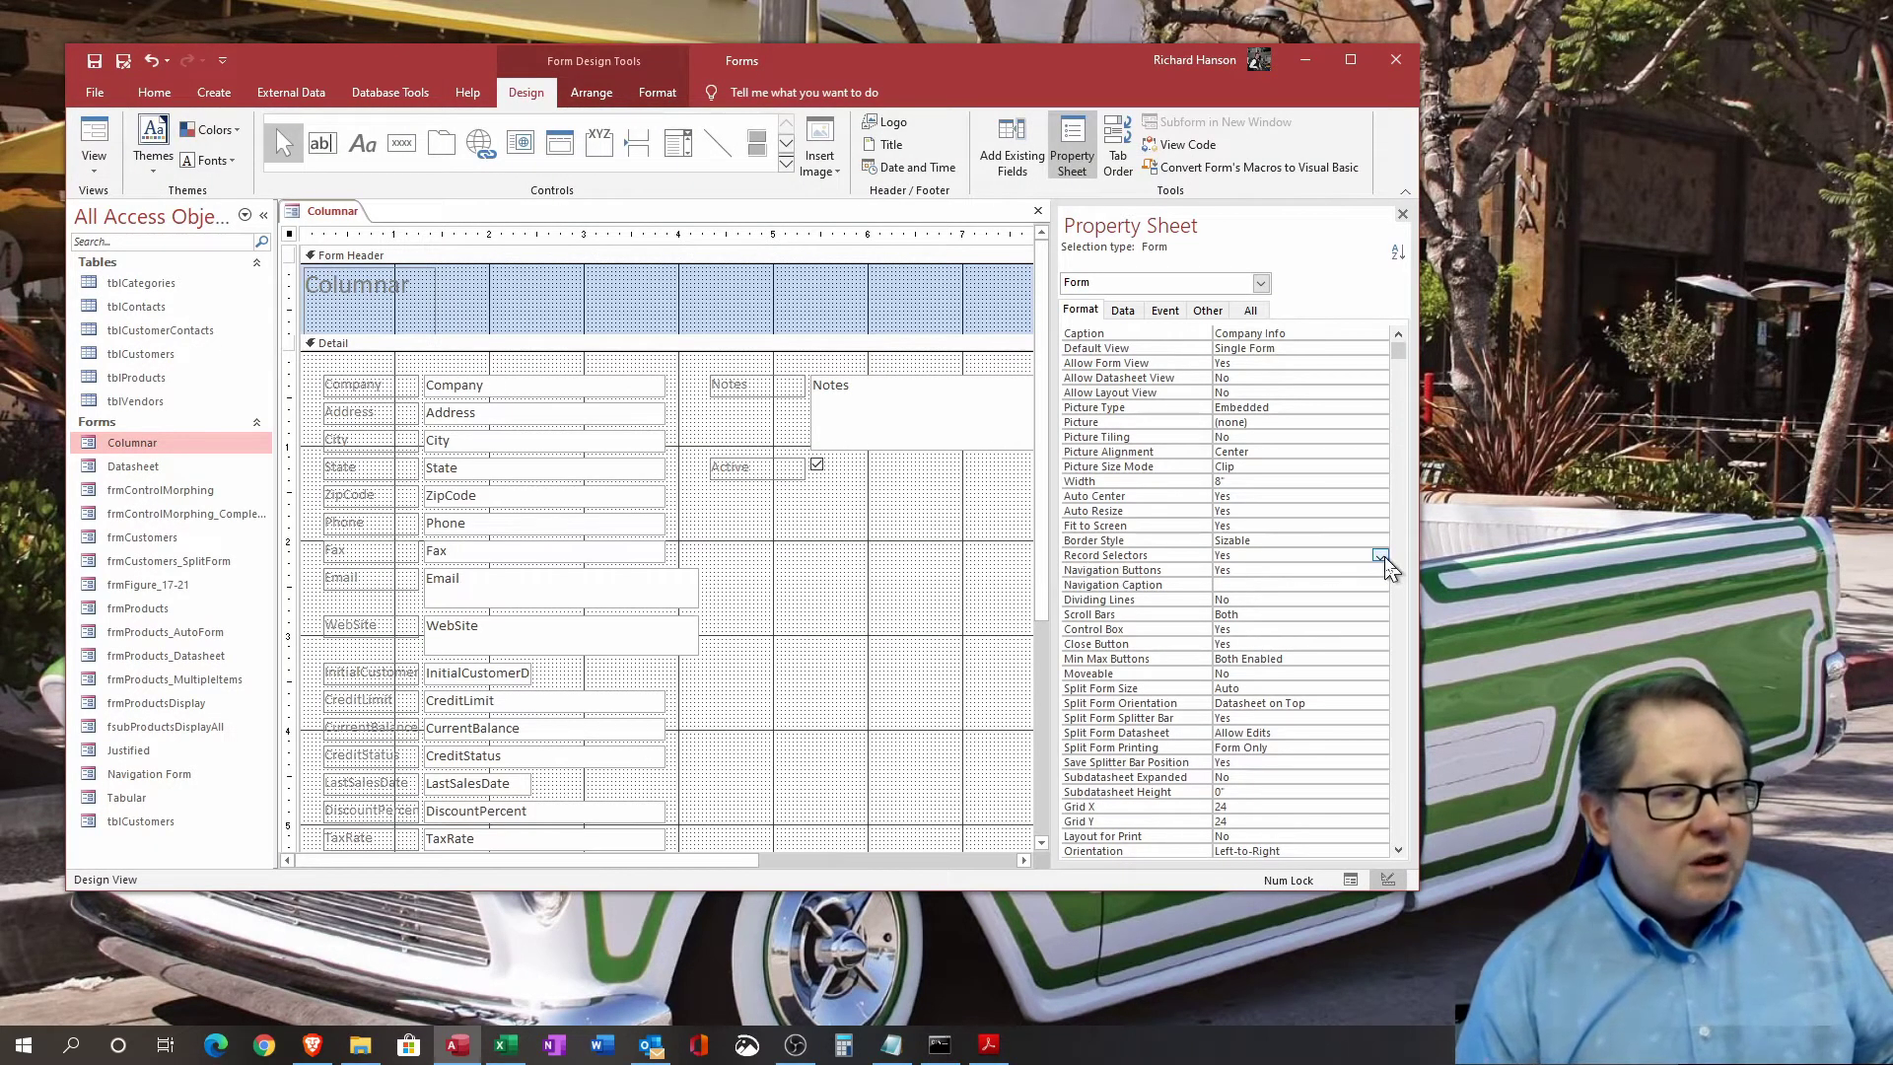
pyautogui.click(1380, 556)
pyautogui.click(1380, 584)
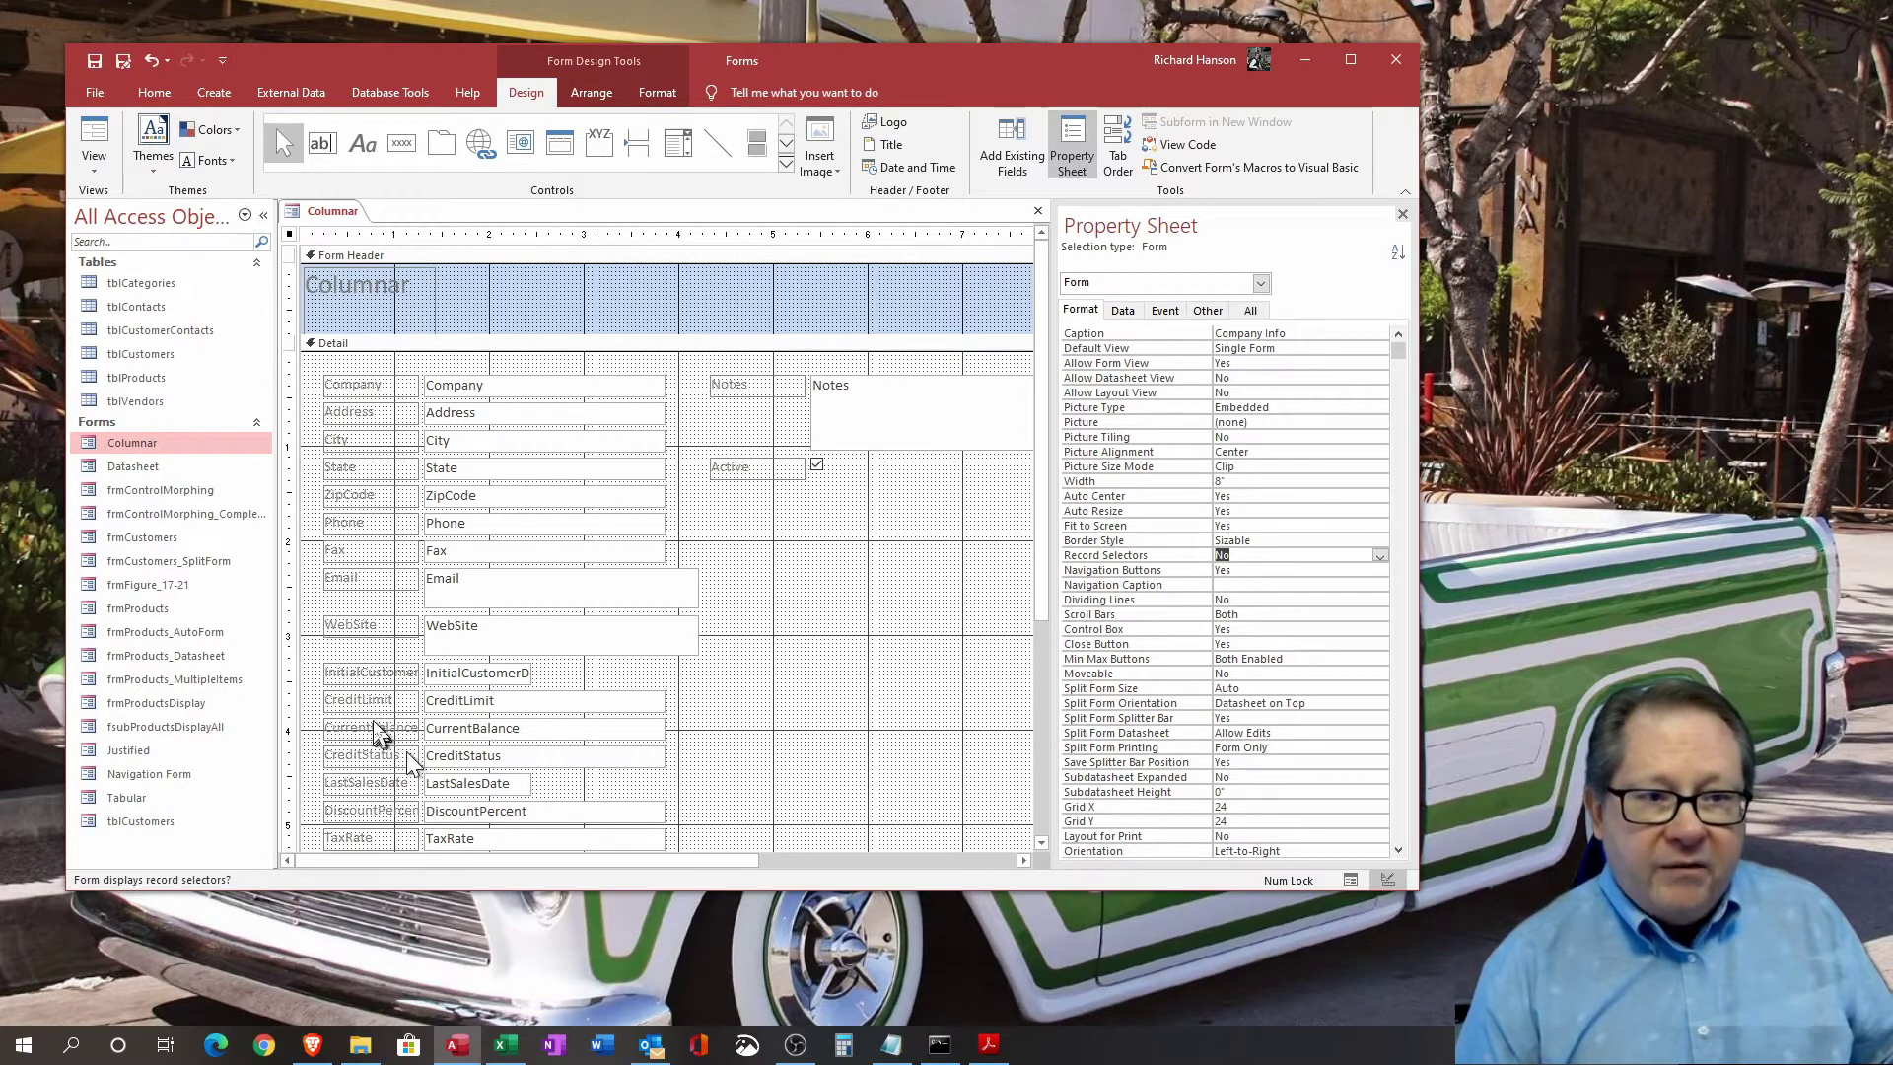
pyautogui.click(94, 138)
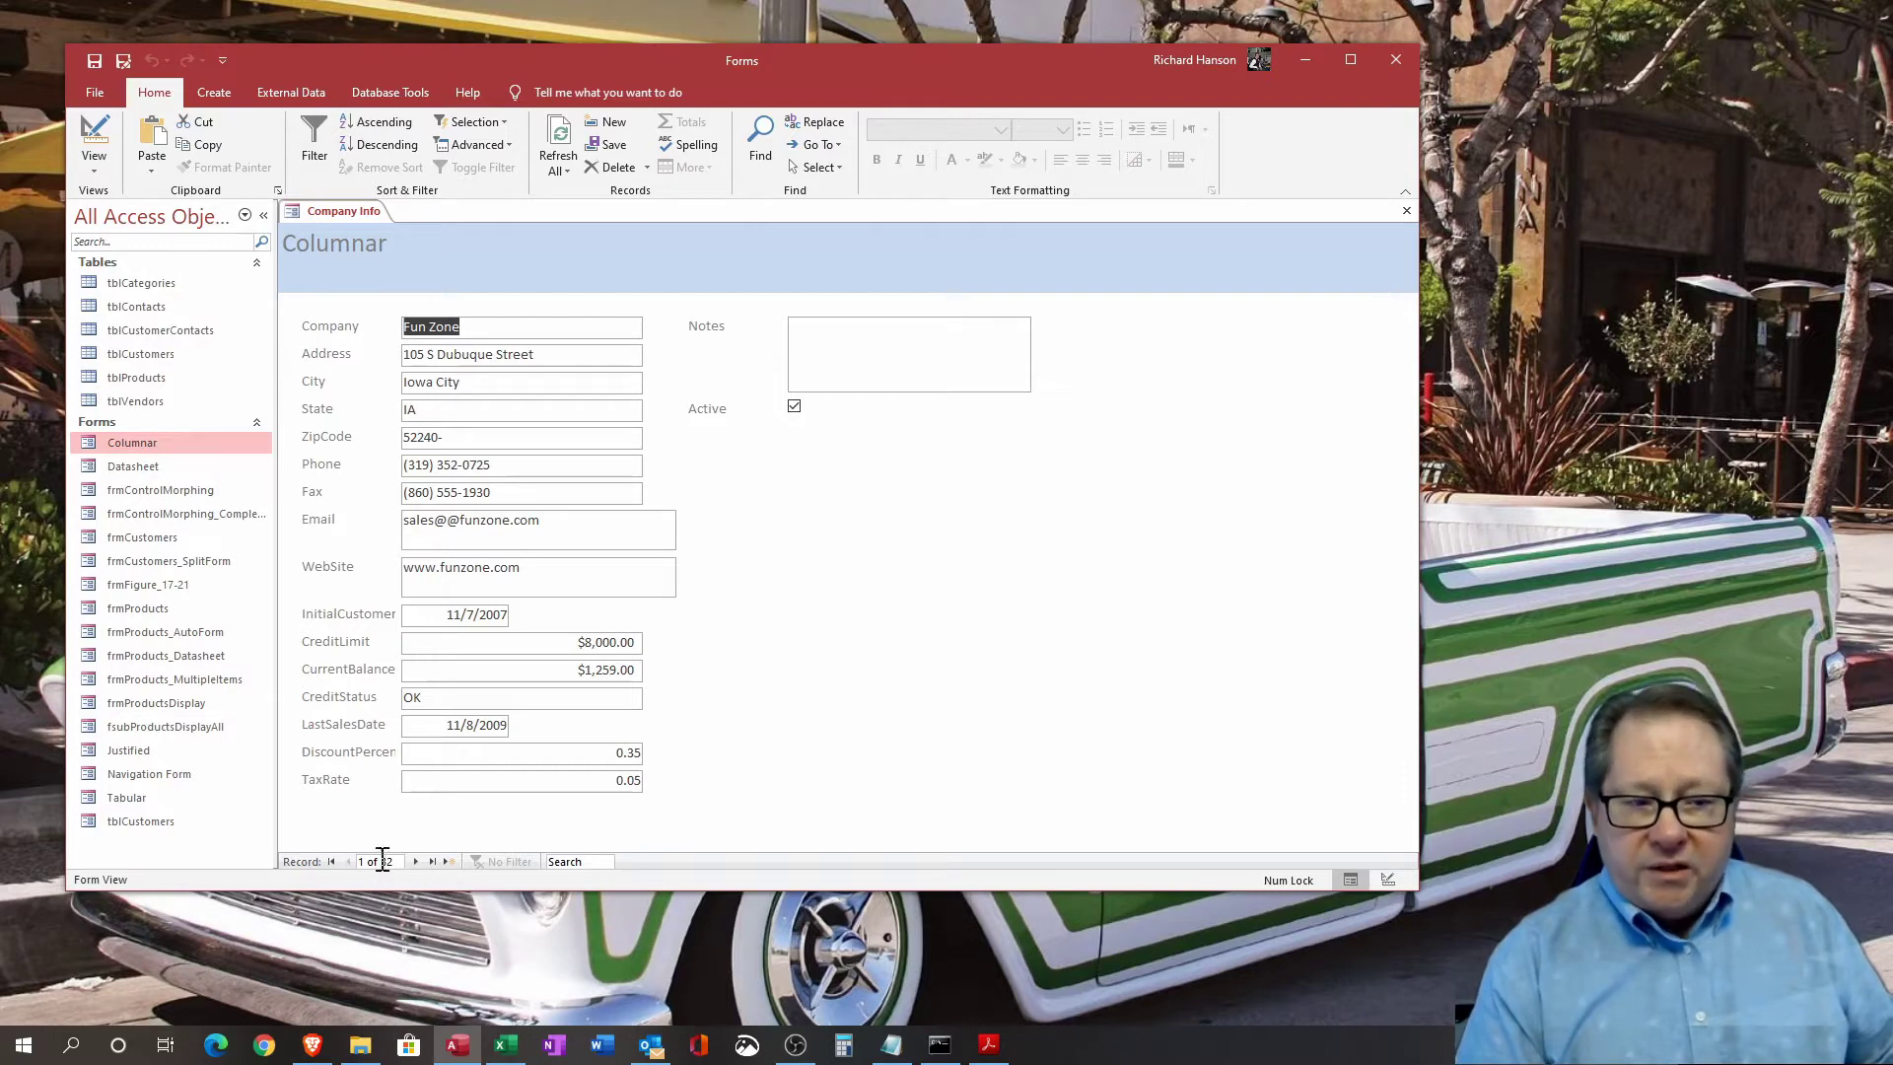
# - Set Navigation Buttons to No, preview it in Form View, and return to Design View
pyautogui.click(94, 138)
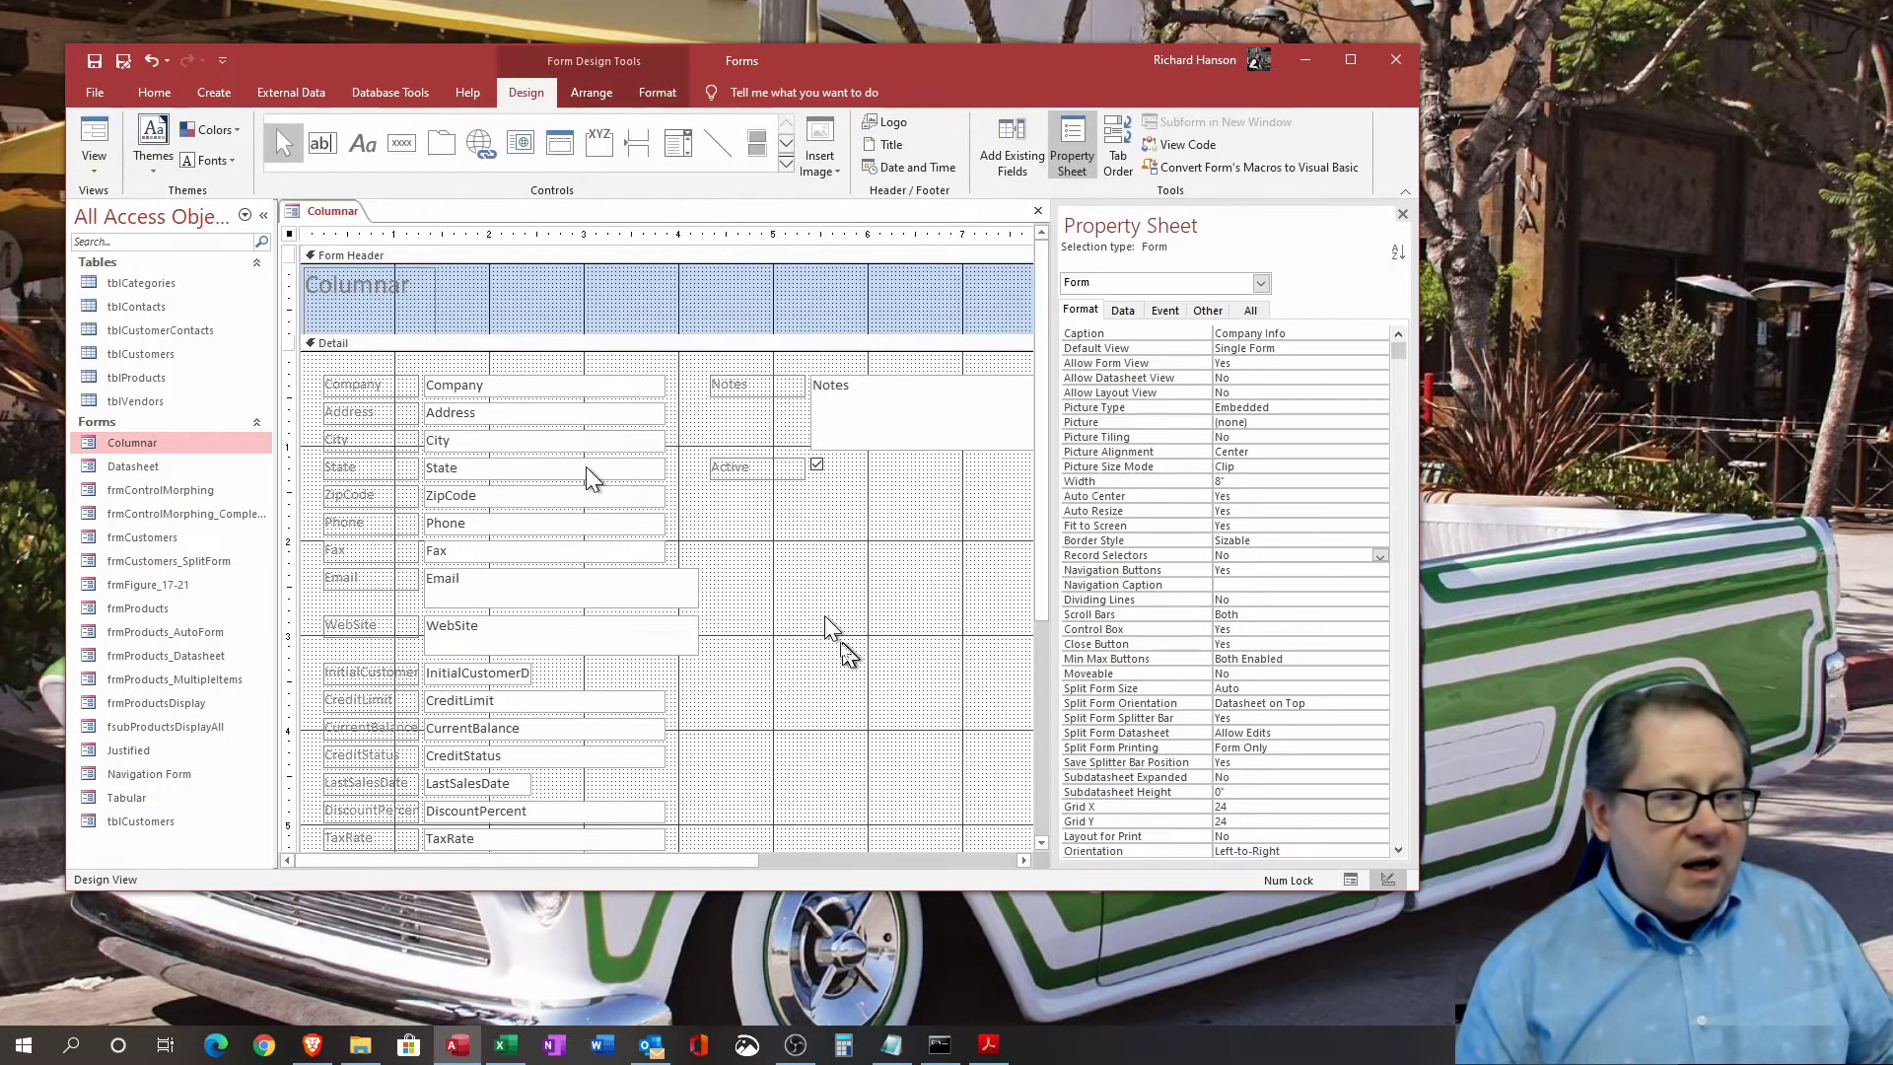
pyautogui.click(1379, 572)
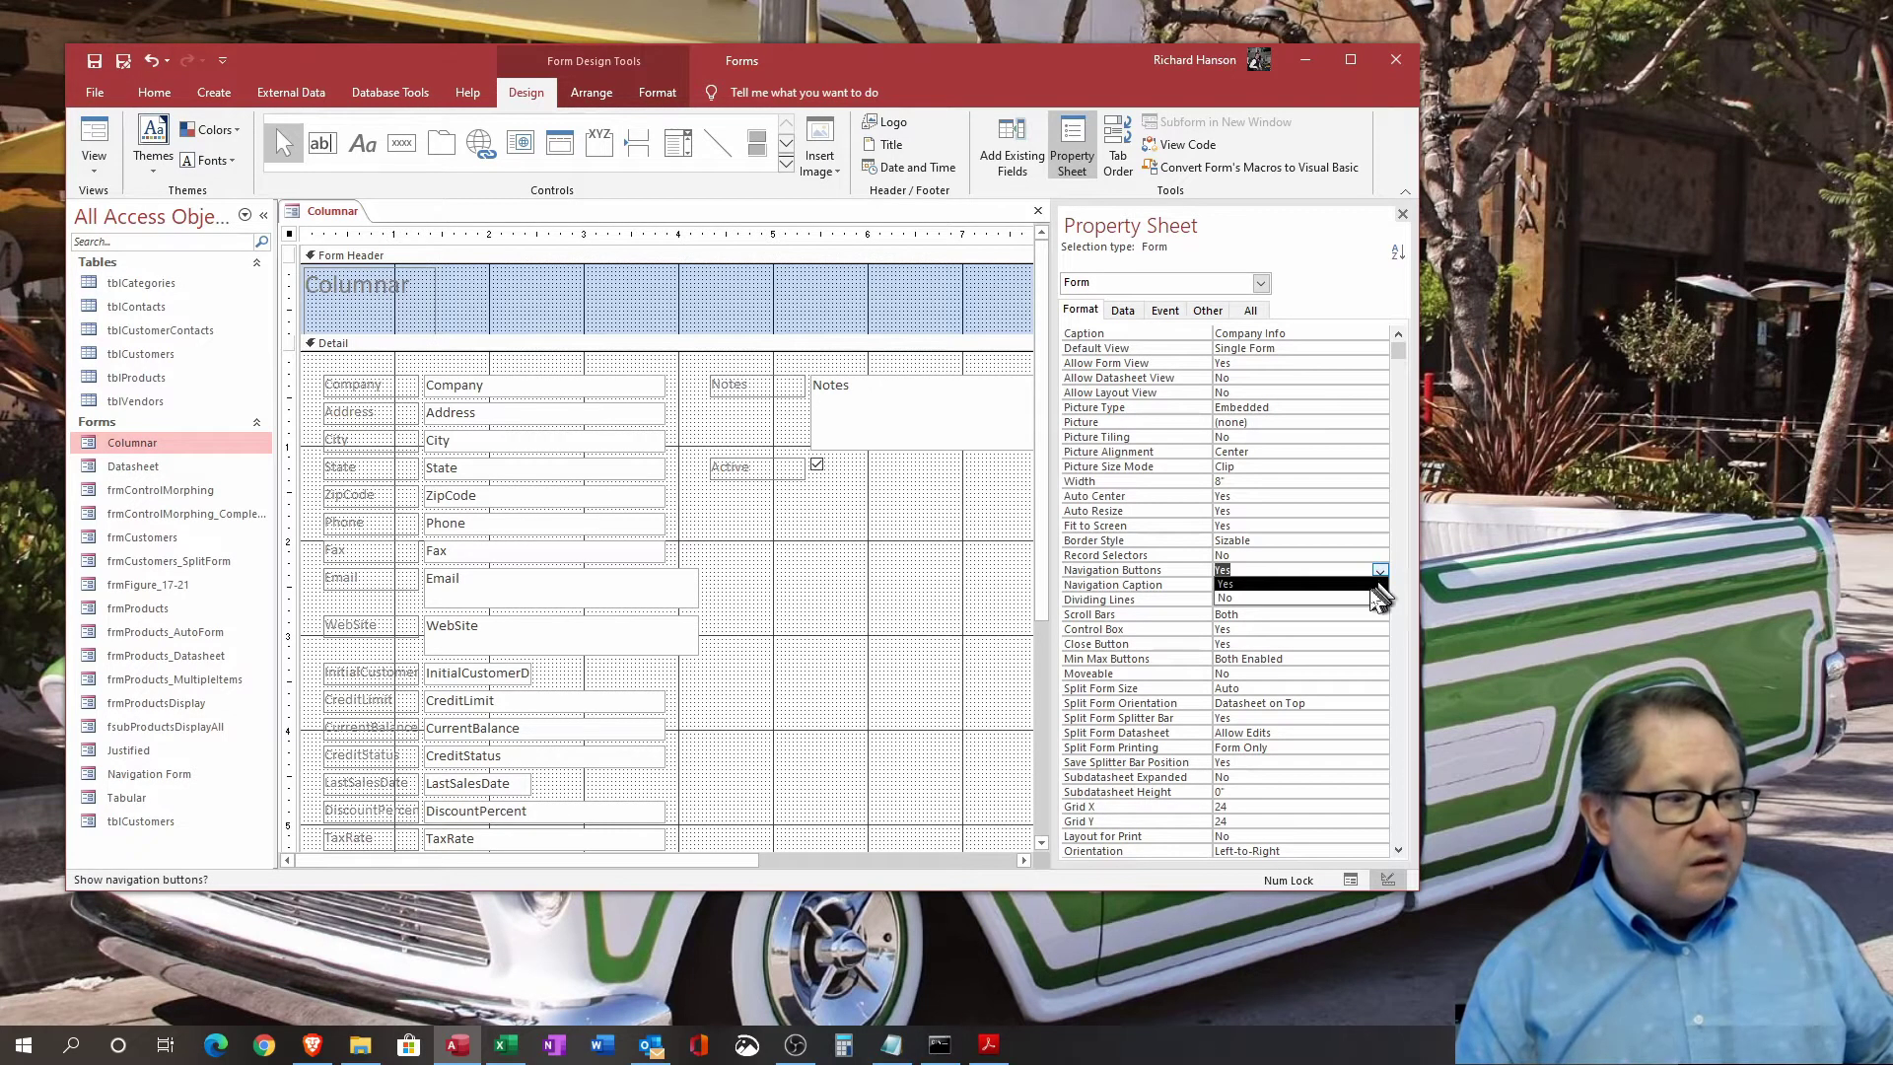
pyautogui.click(1321, 597)
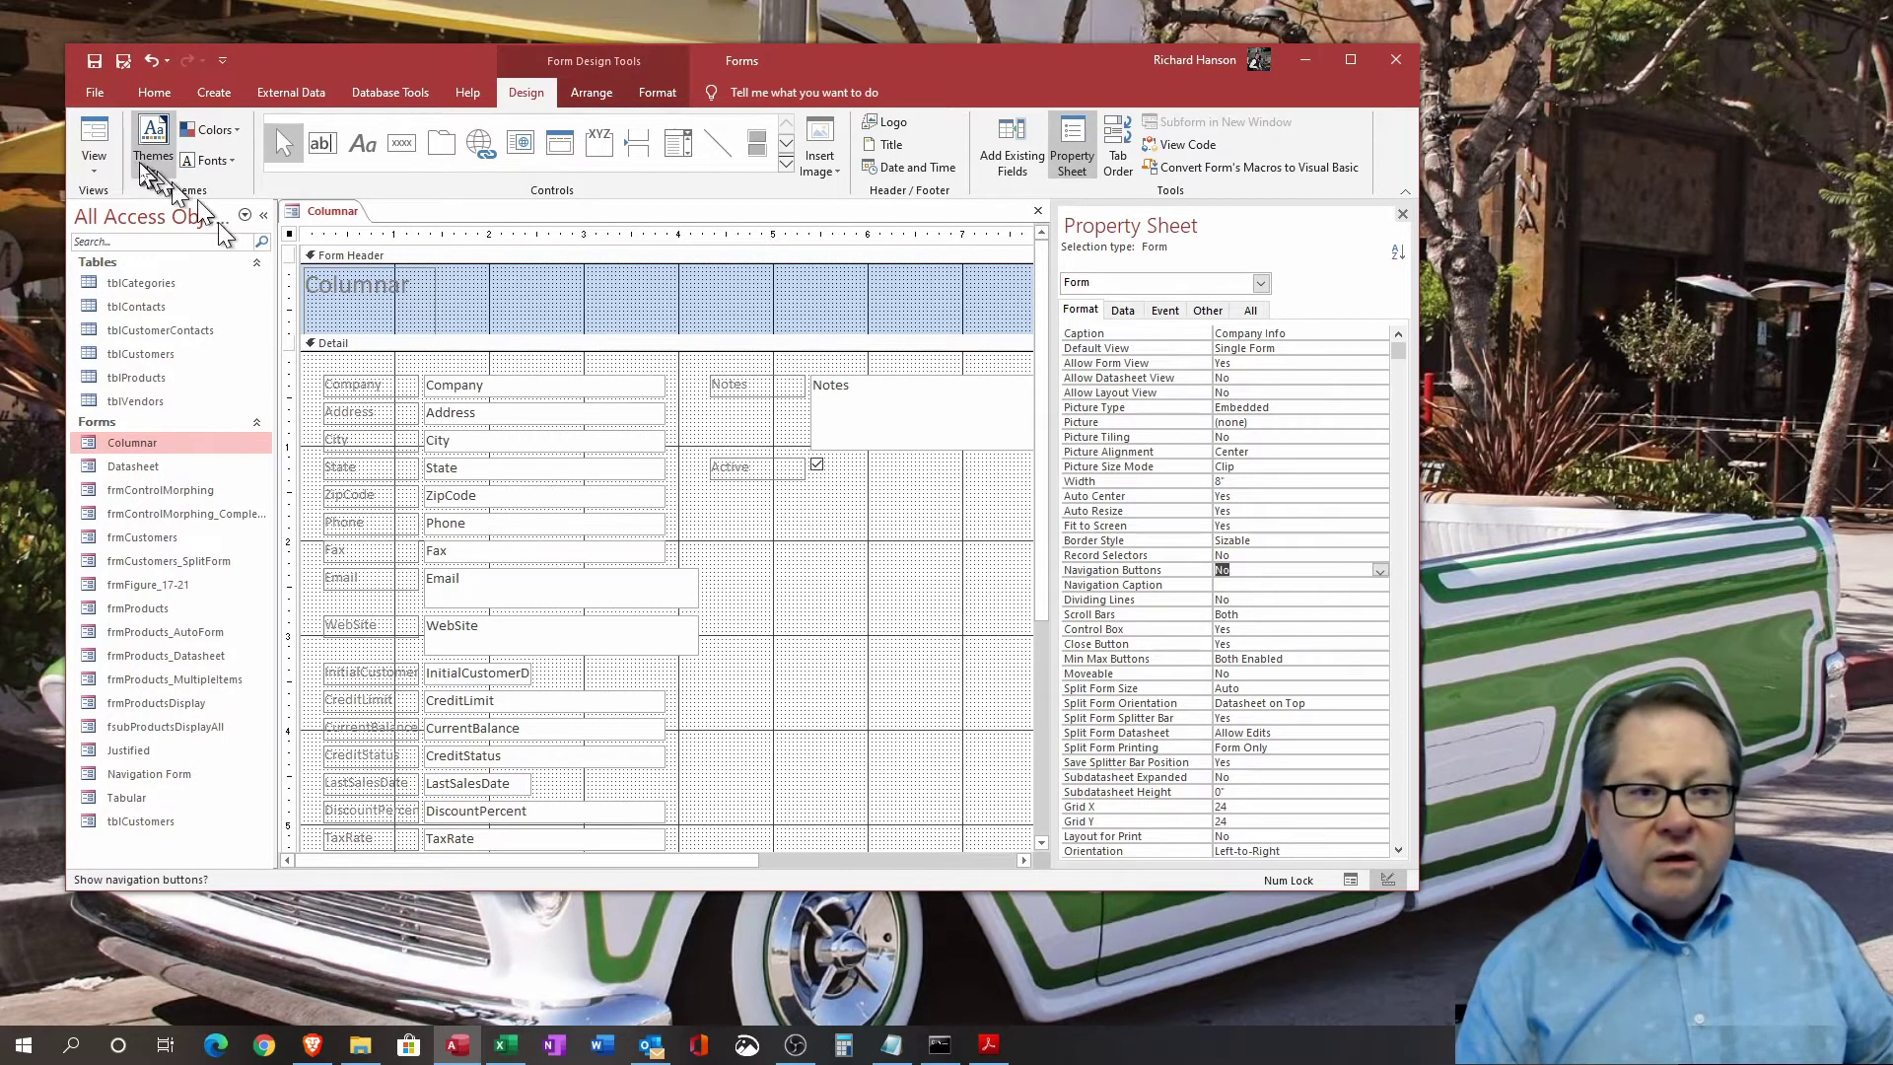
pyautogui.click(95, 146)
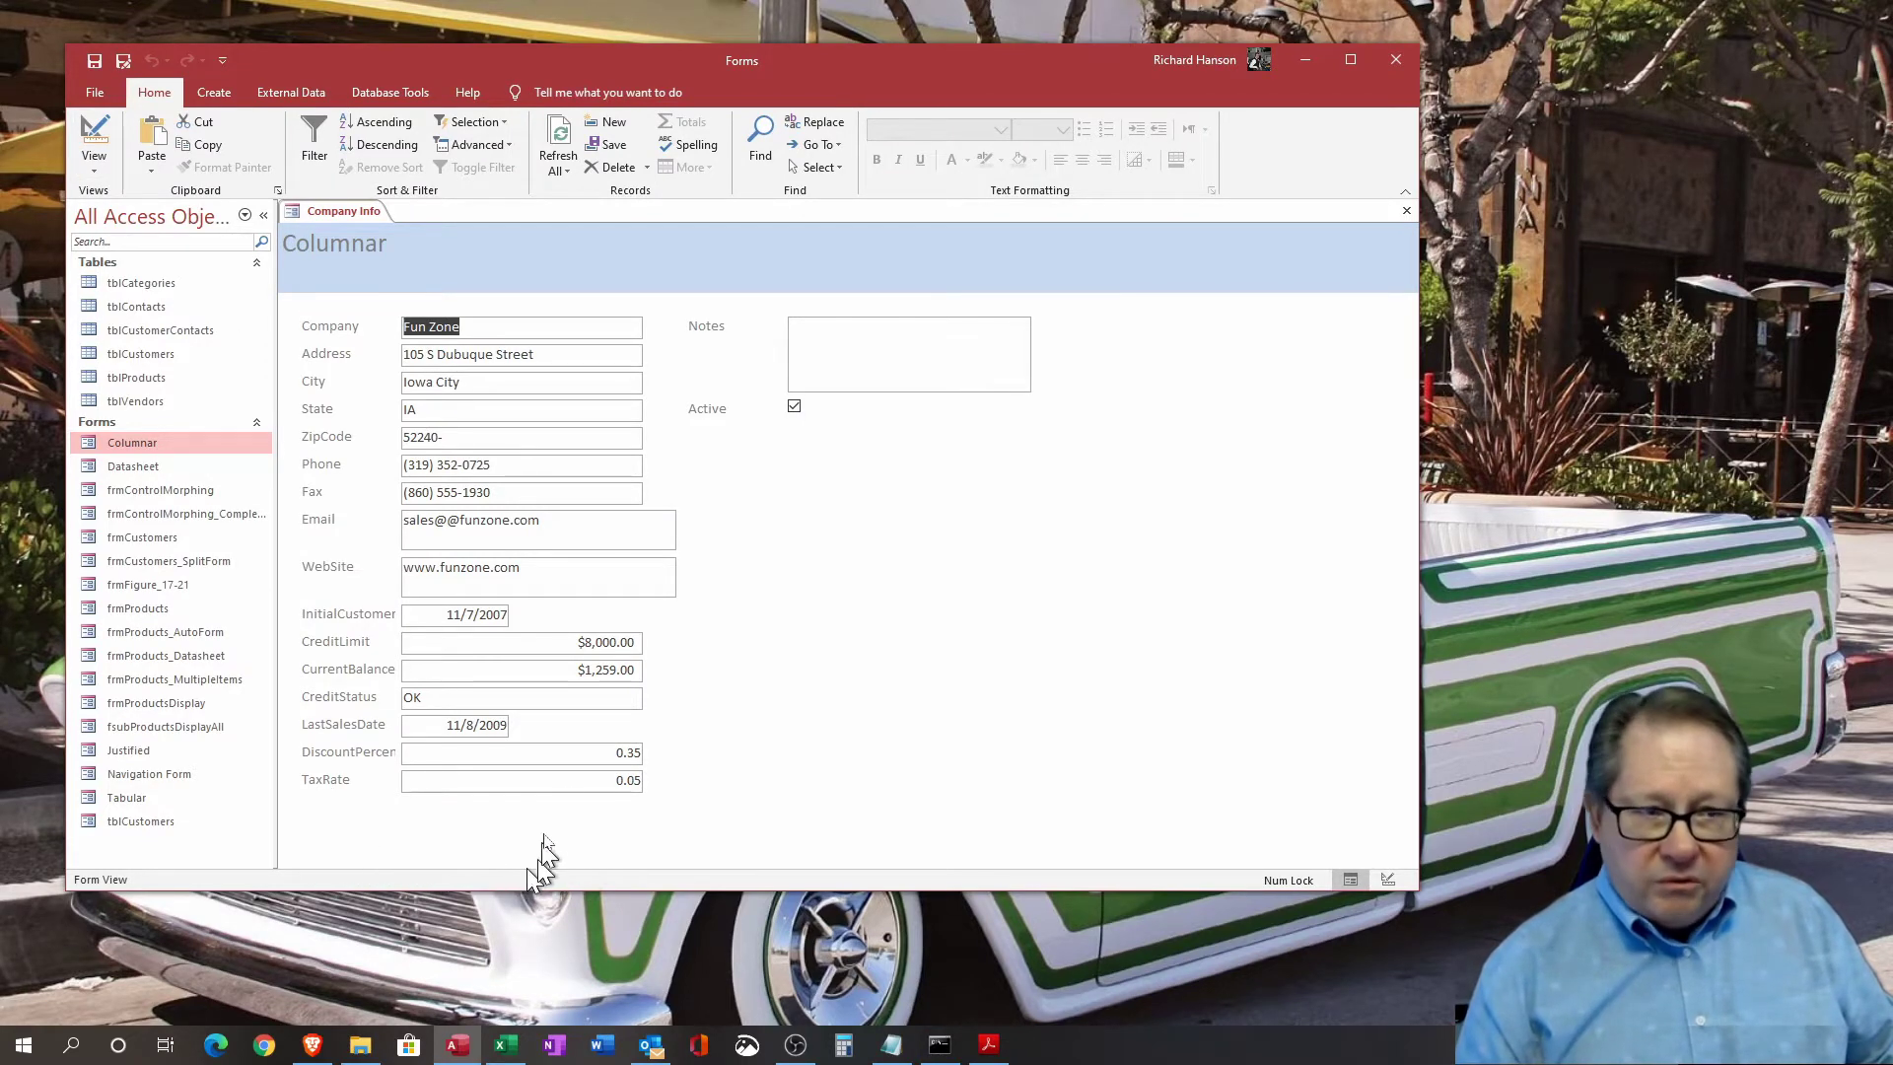
pyautogui.click(95, 138)
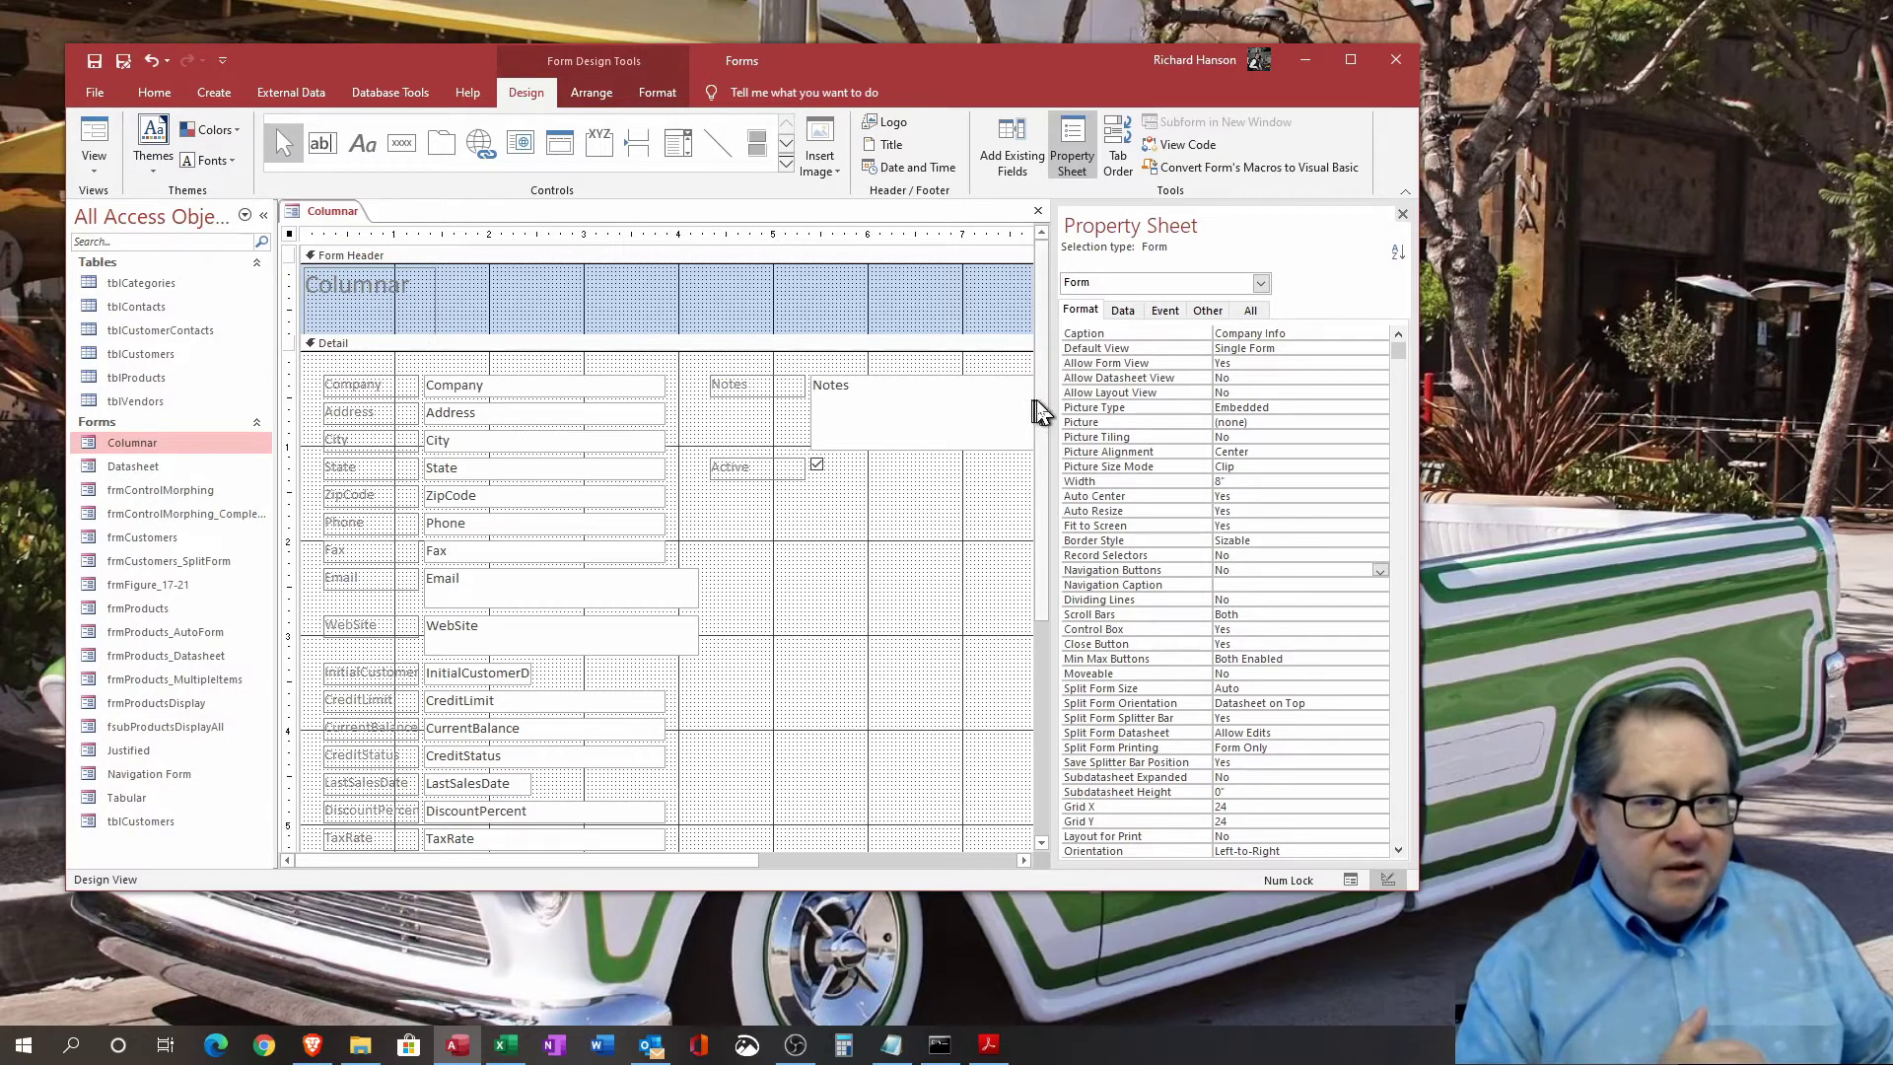
# - Shrink and enlarge the window in Form View, then return to Design View
pyautogui.scroll(-1, 1045, 436)
pyautogui.scroll(1, 1049, 439)
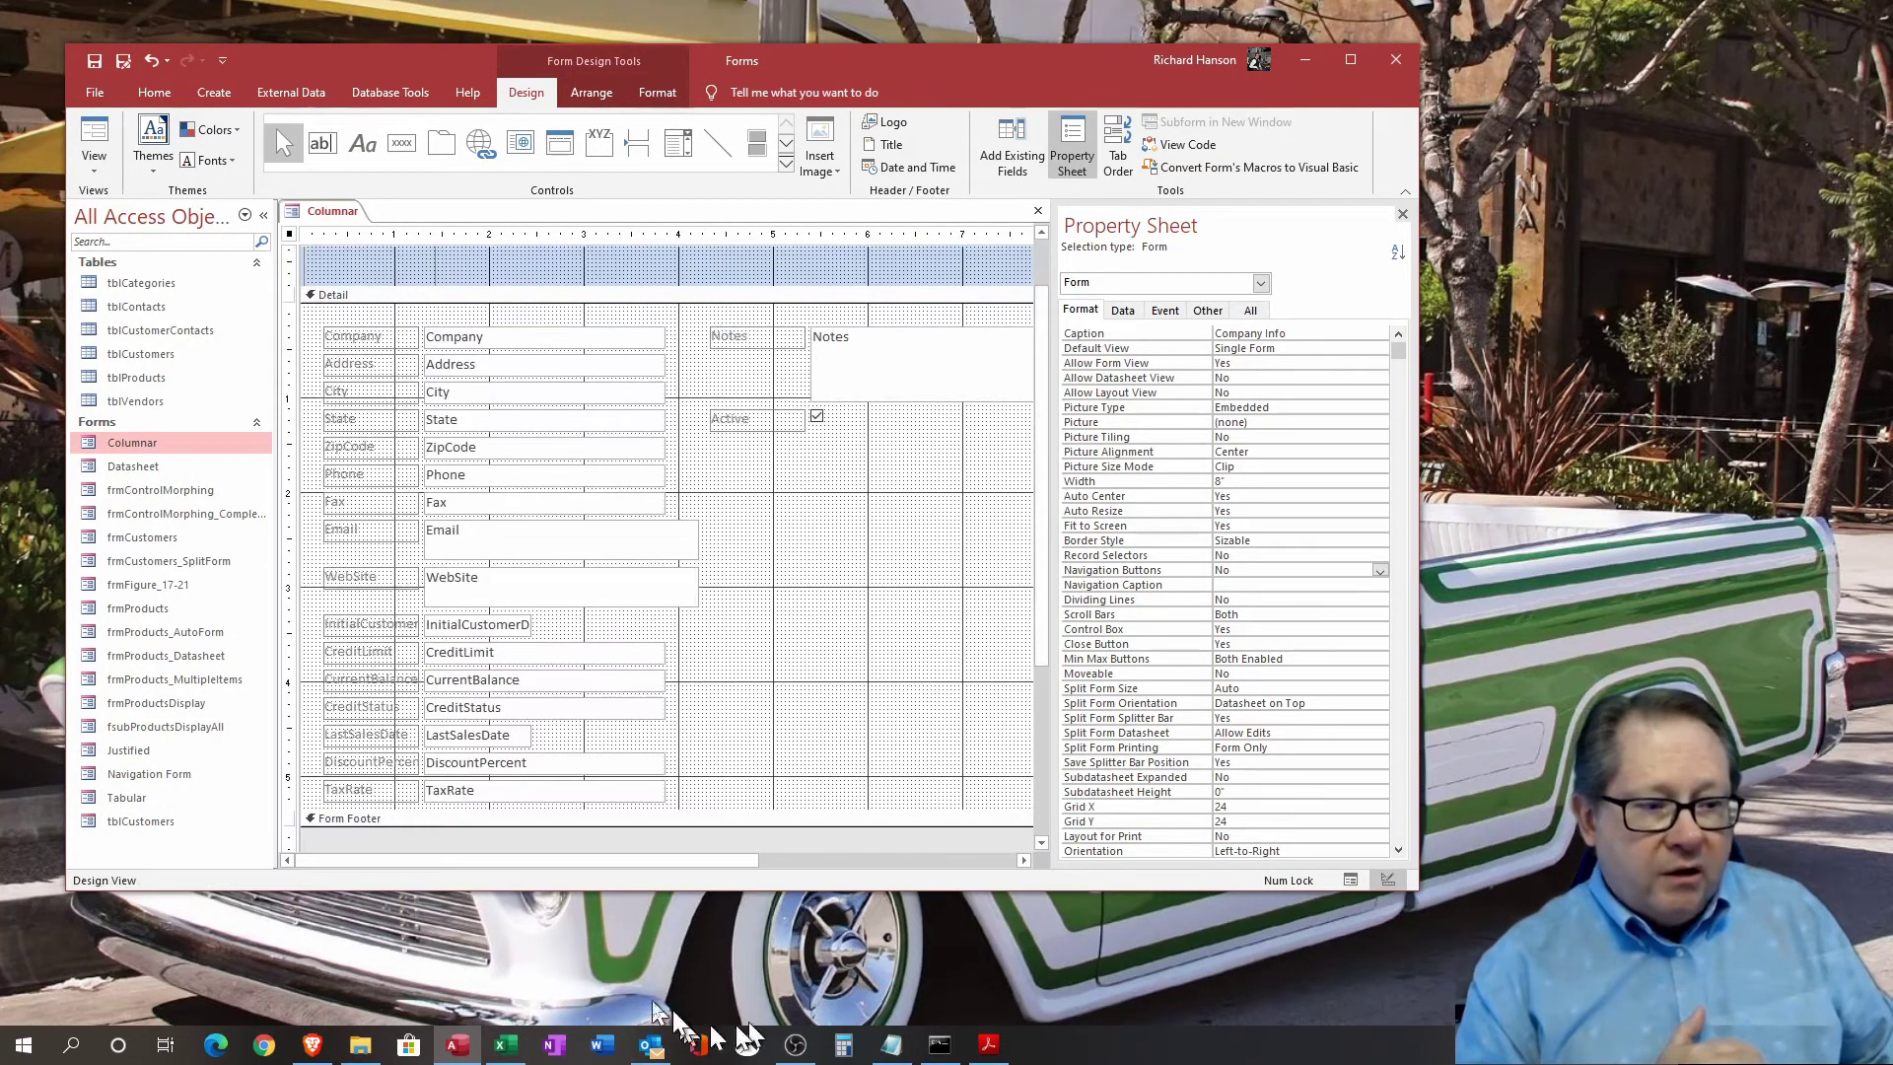
pyautogui.moveTo(597, 860)
pyautogui.mouseDown()
pyautogui.moveTo(754, 868)
pyautogui.moveTo(631, 866)
pyautogui.mouseUp()
pyautogui.click(95, 148)
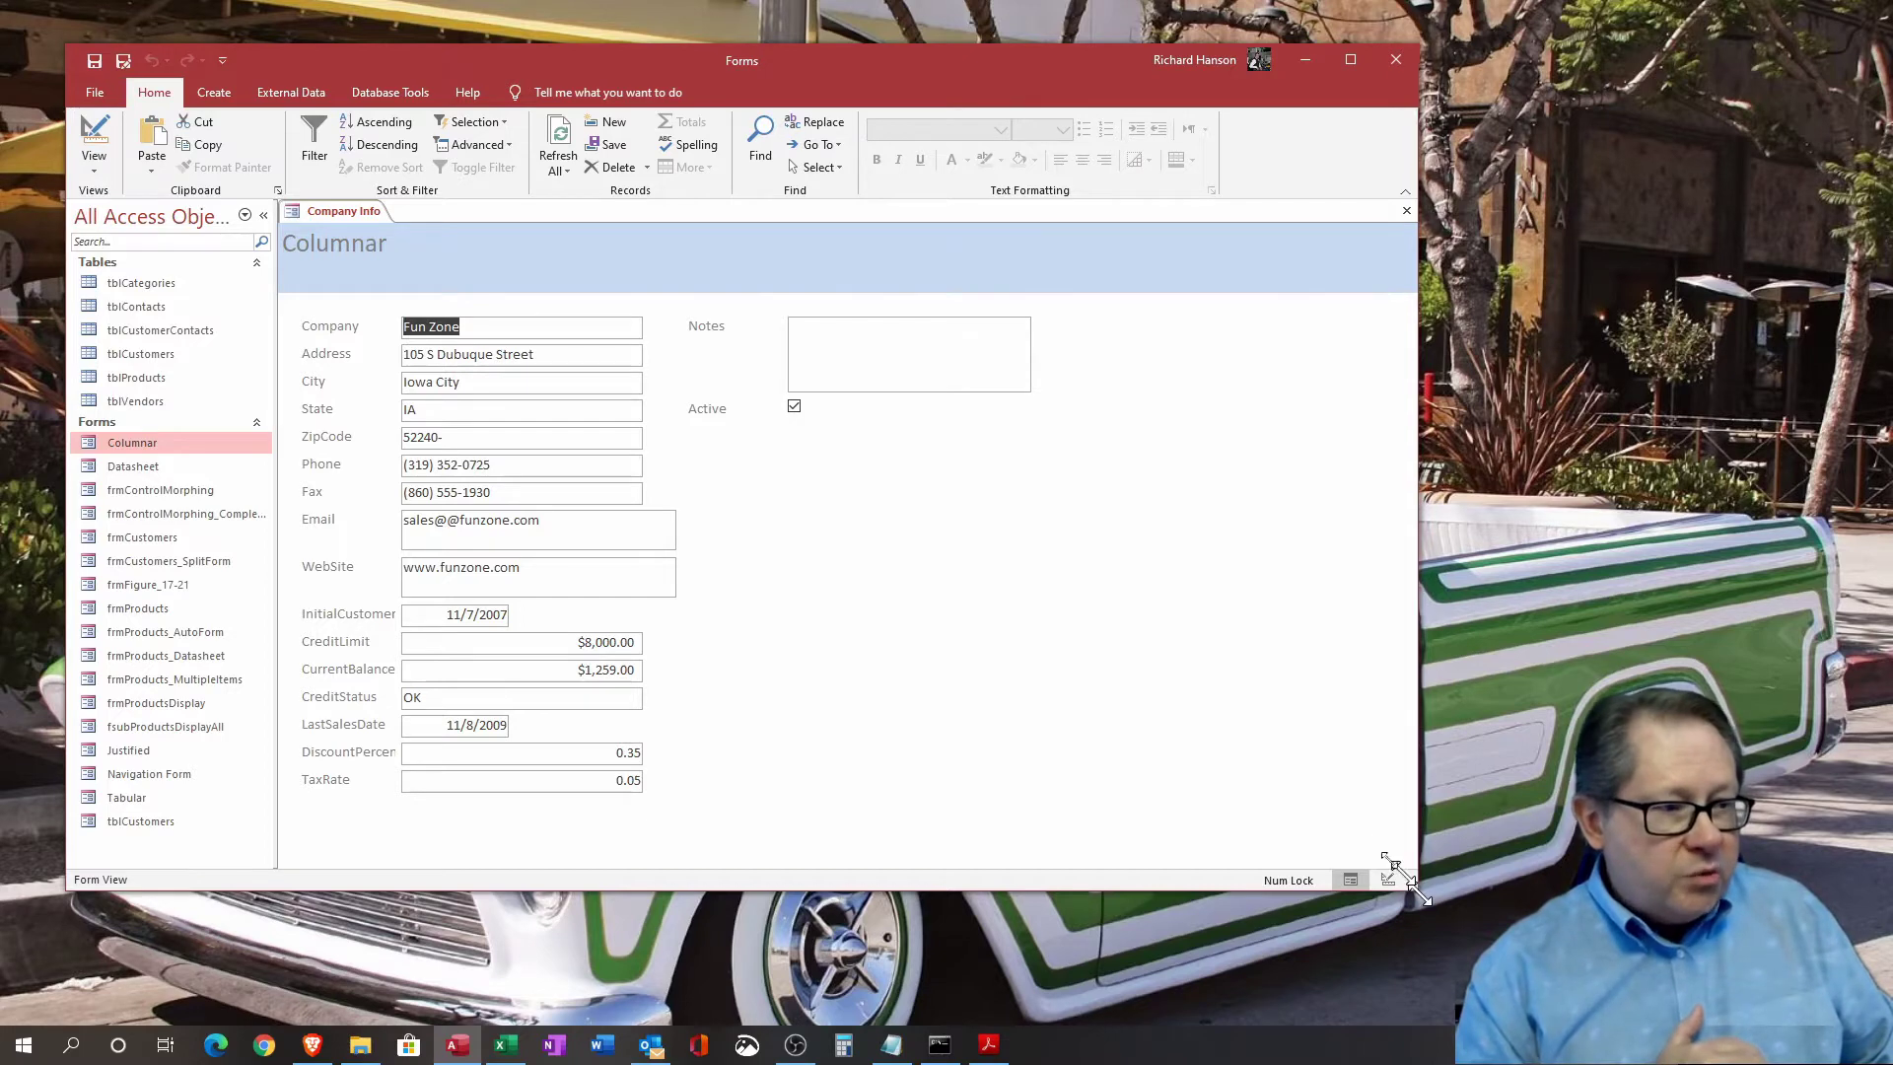
pyautogui.moveTo(1416, 887); pyautogui.dragTo(1085, 692)
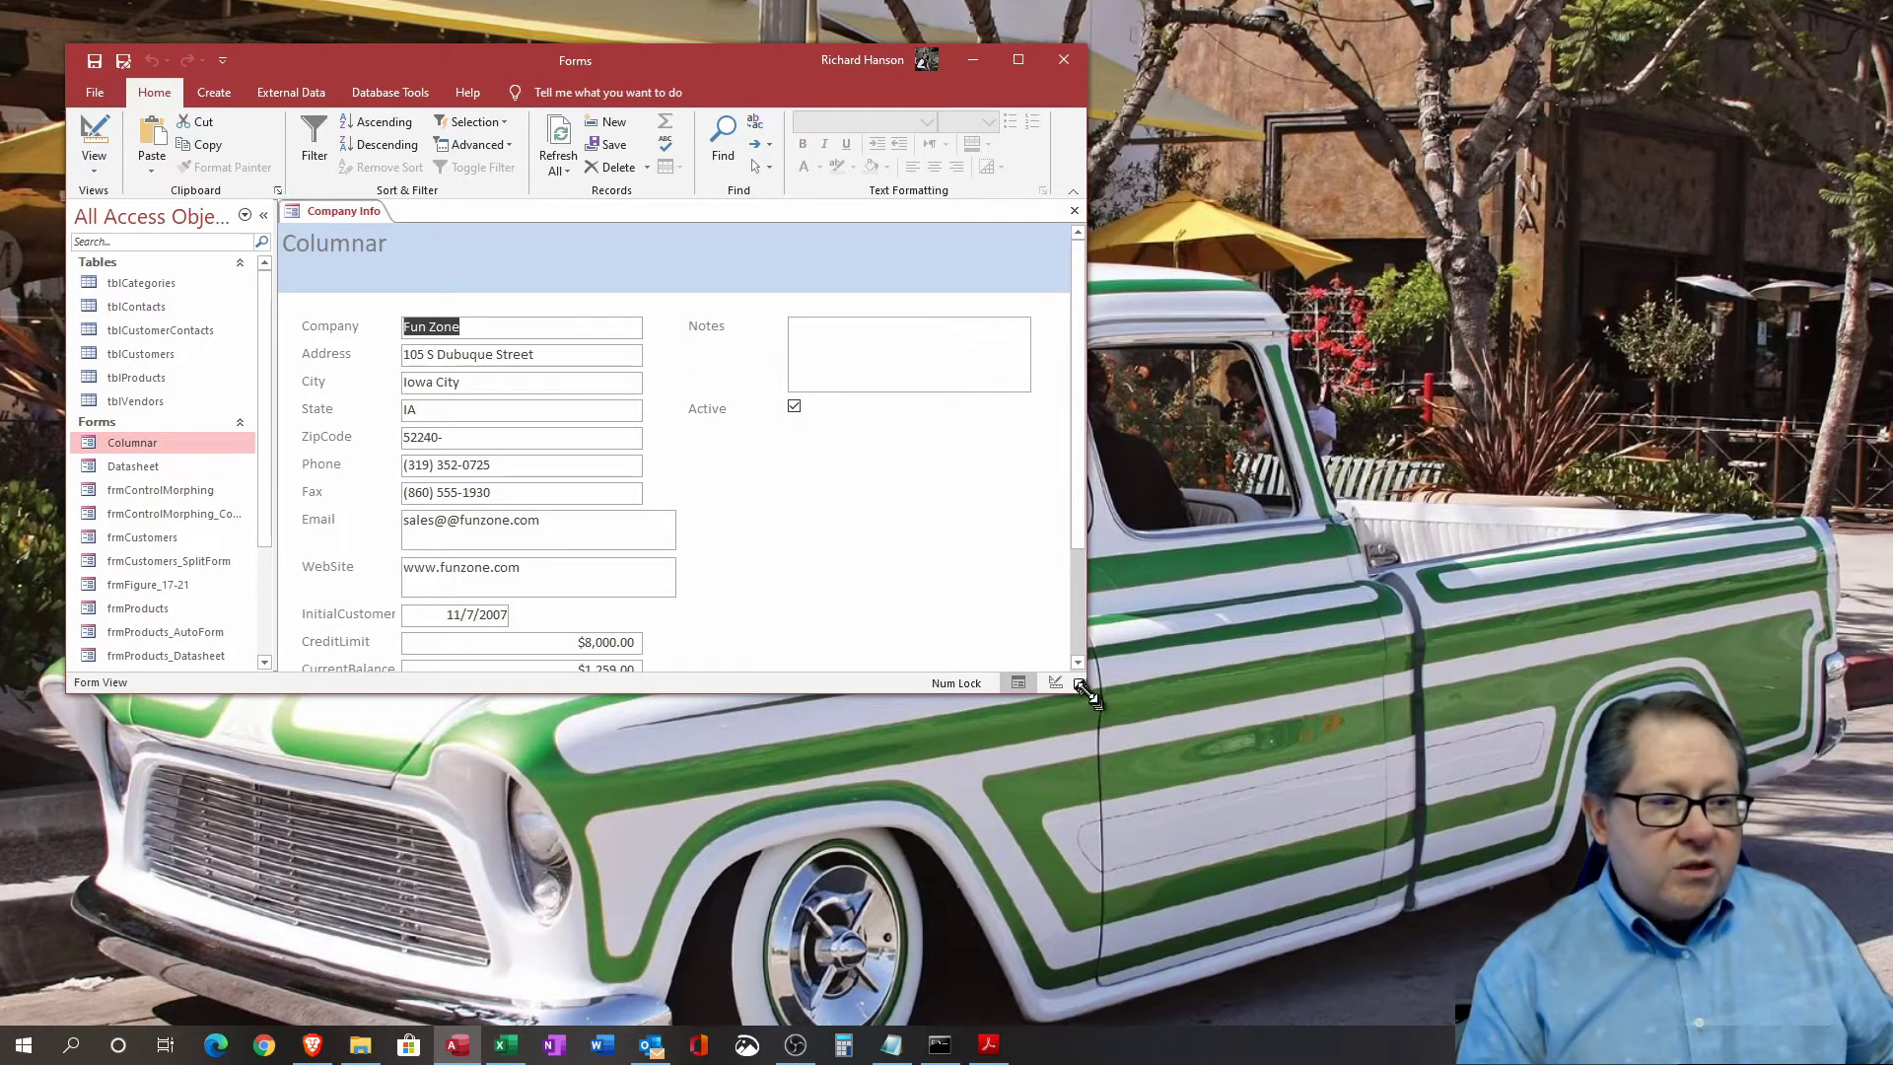
pyautogui.moveTo(1084, 692); pyautogui.dragTo(1148, 885)
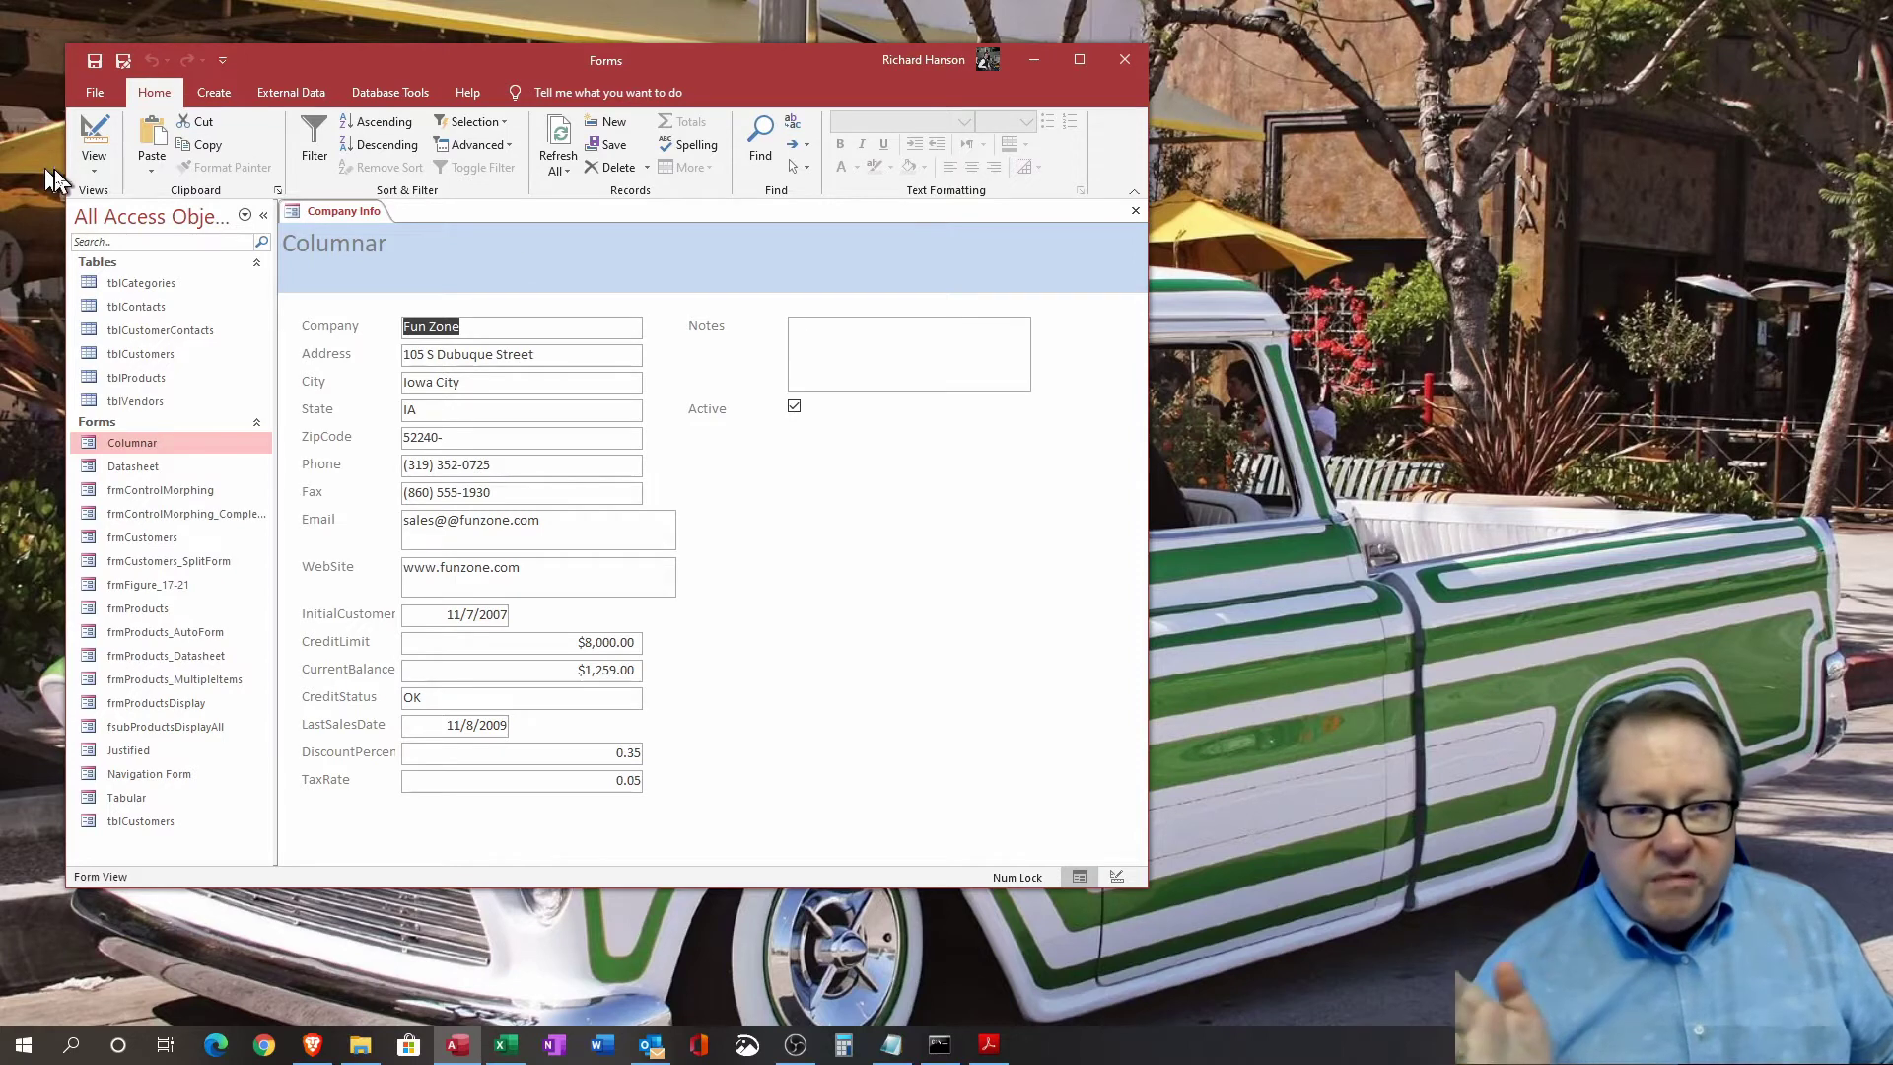
pyautogui.click(93, 140)
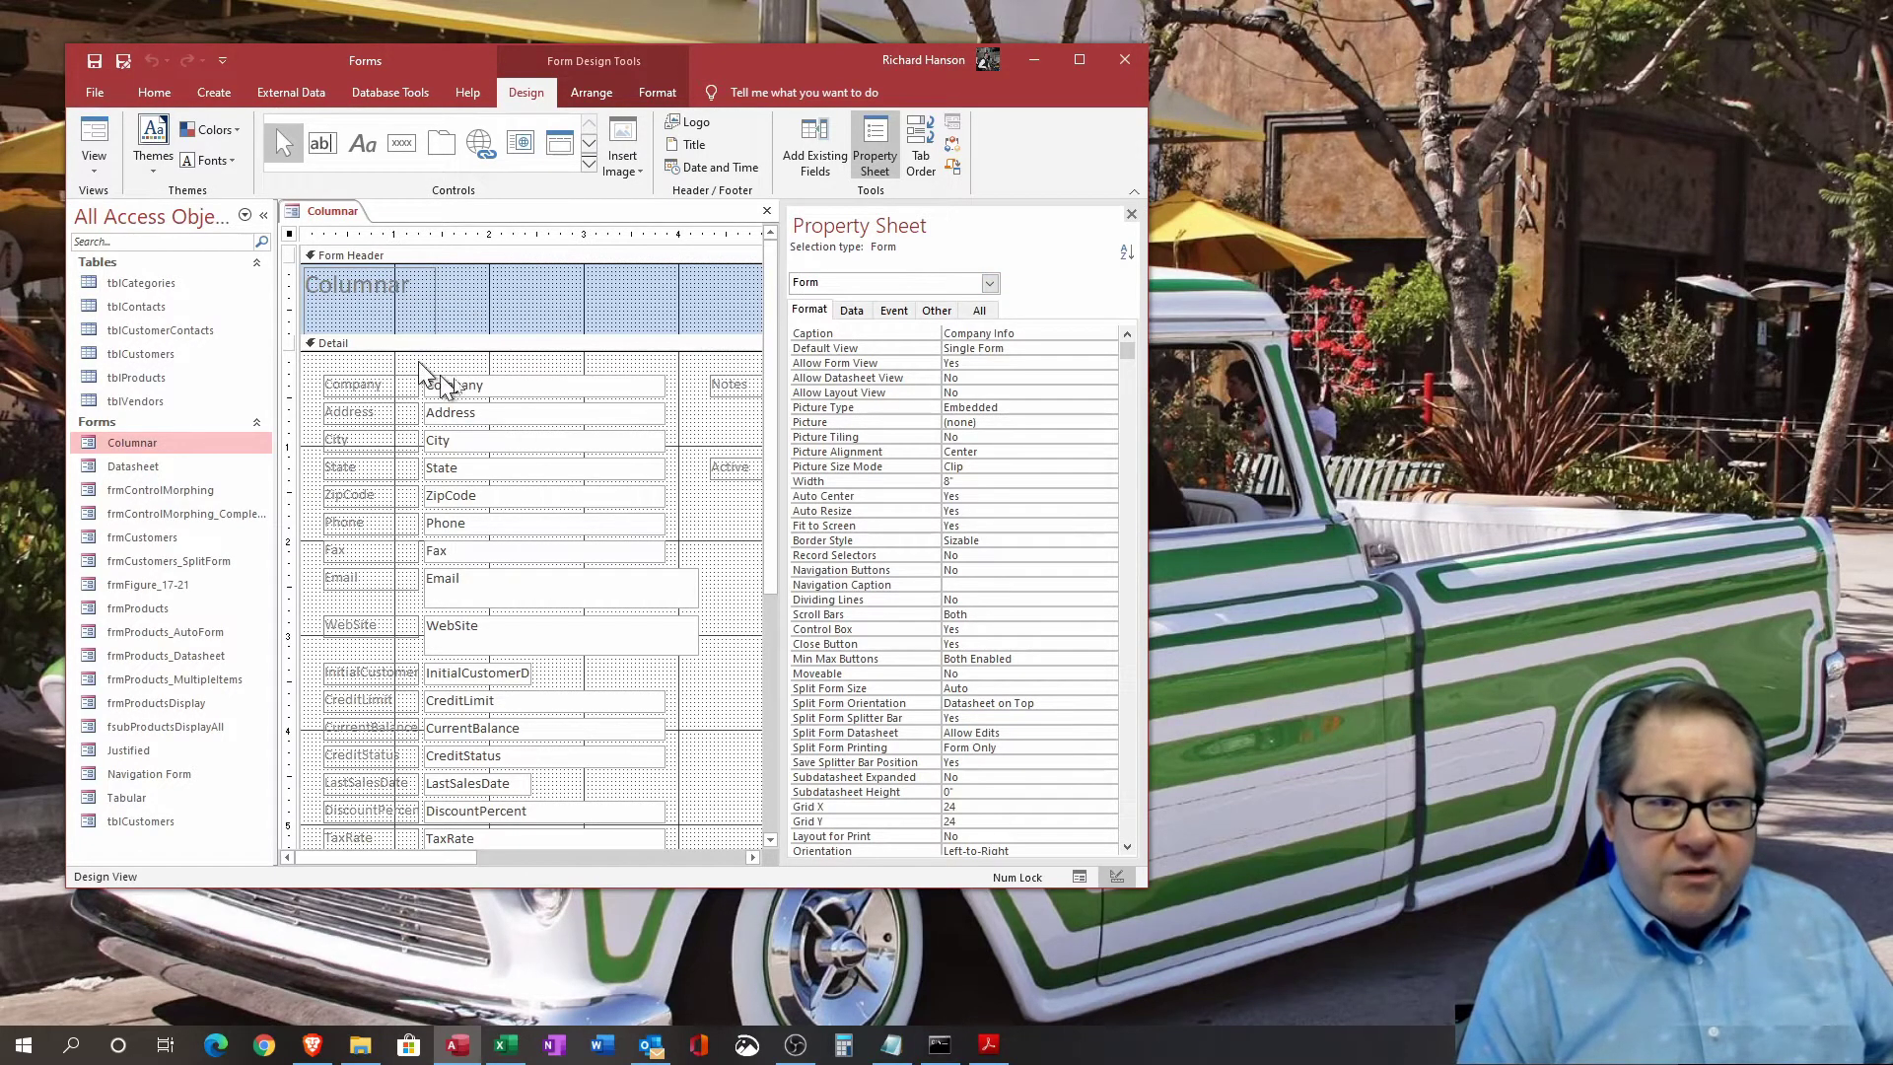
# - Browse the Form Header's Back Color list and palette unchanged, then select the Detail section
pyautogui.click(533, 304)
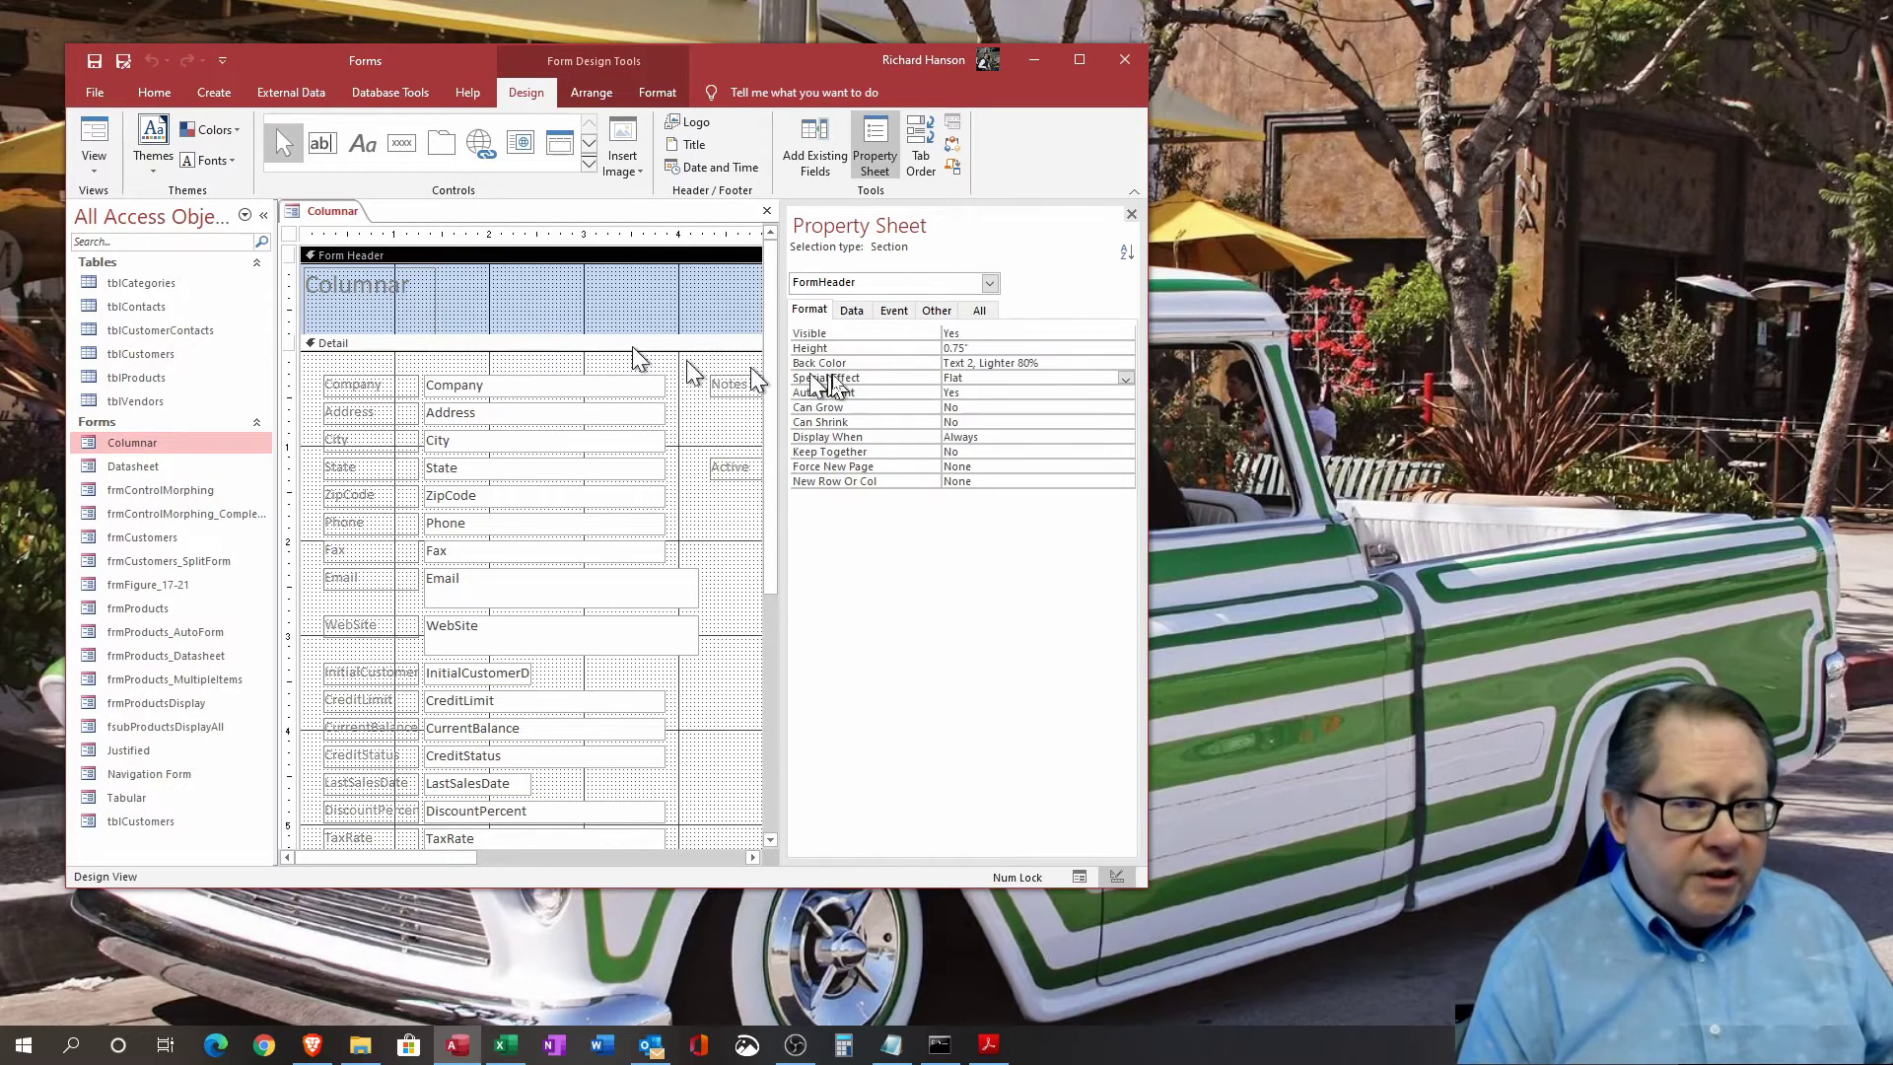
pyautogui.click(1044, 363)
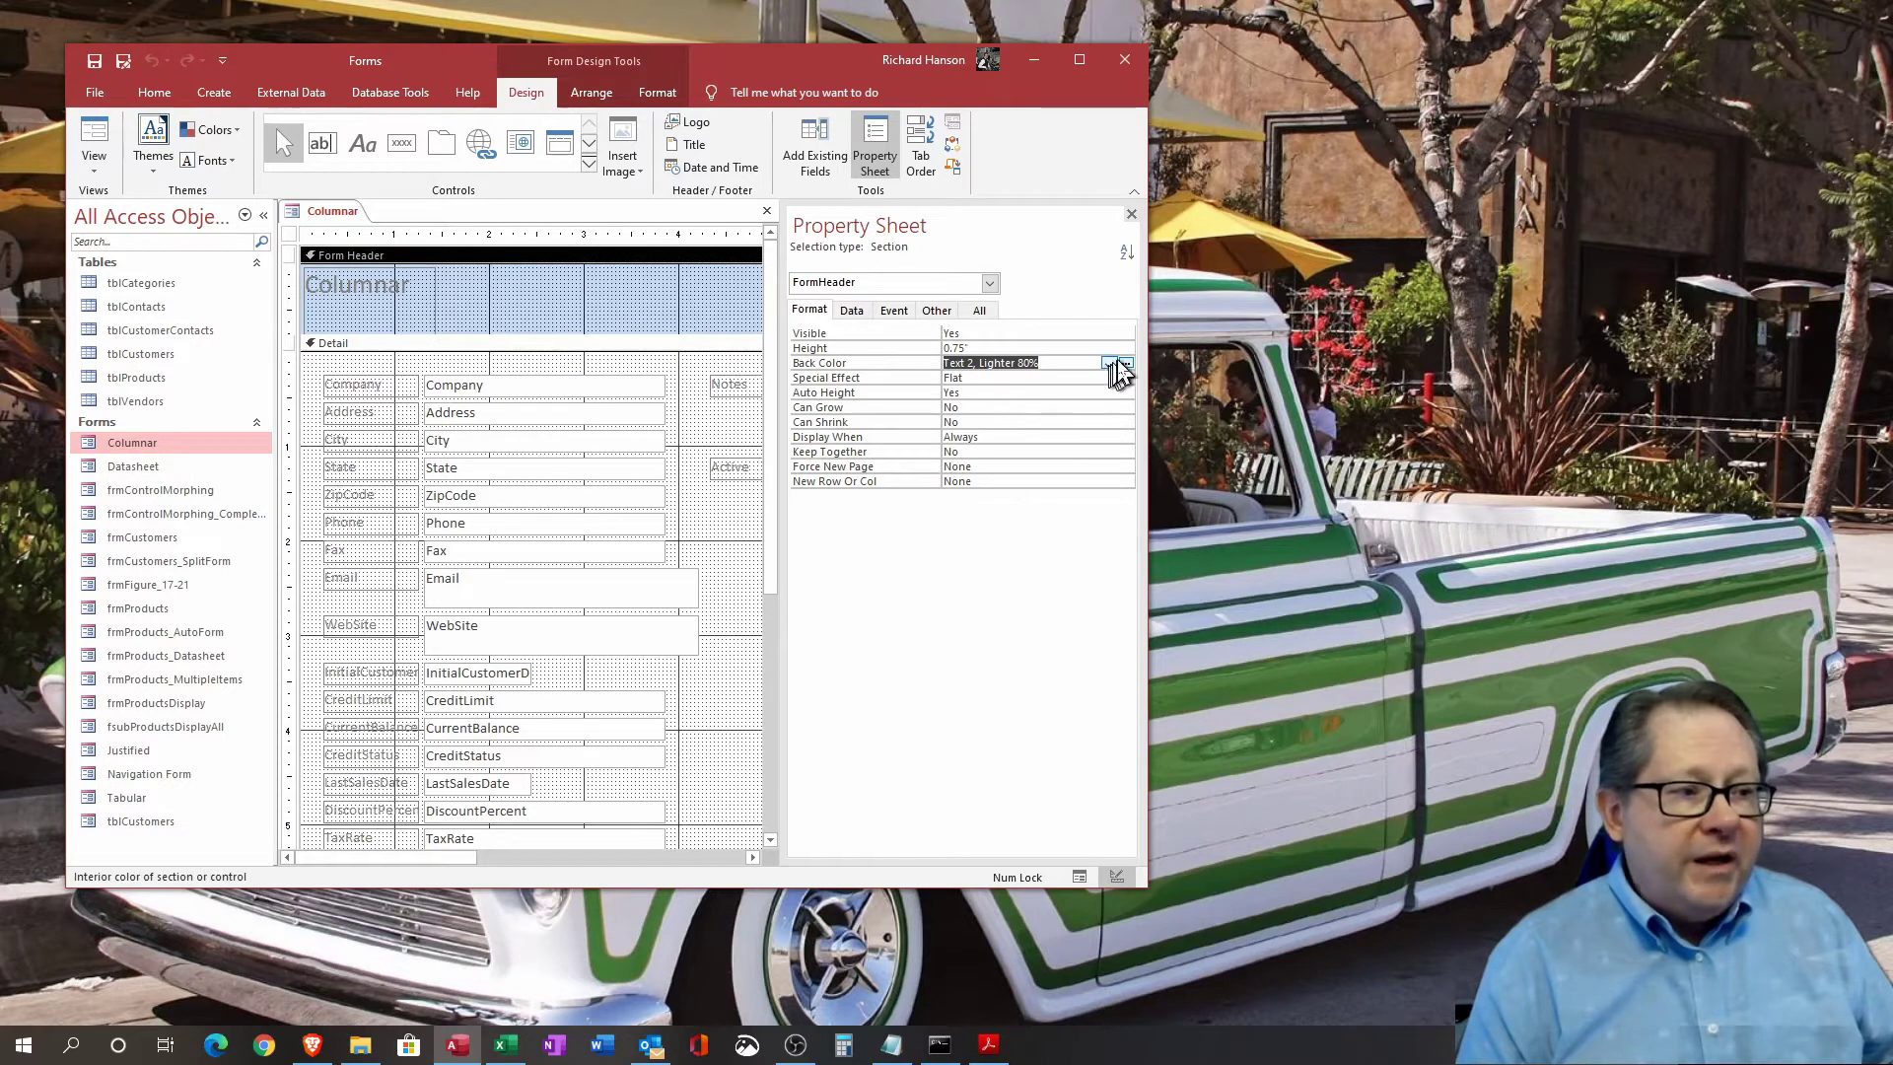
pyautogui.click(1110, 363)
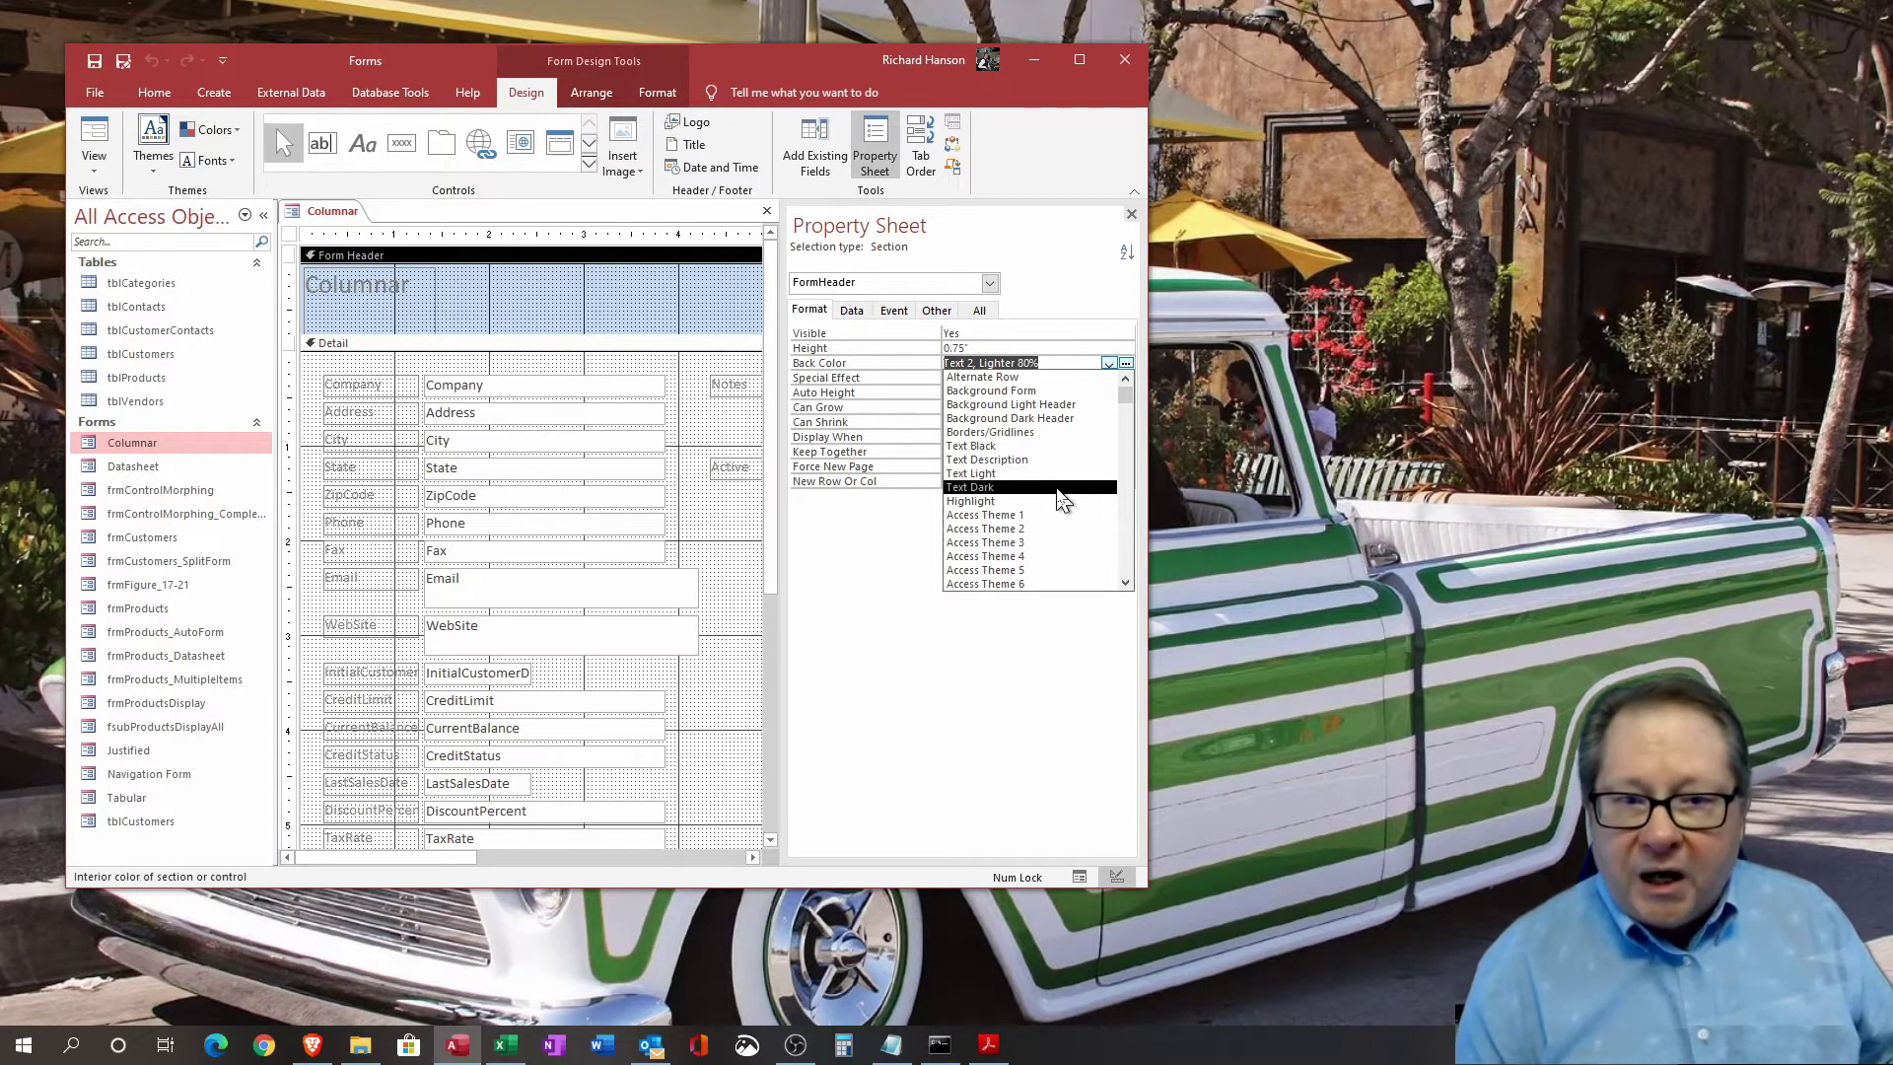
pyautogui.scroll(-8, 1053, 503)
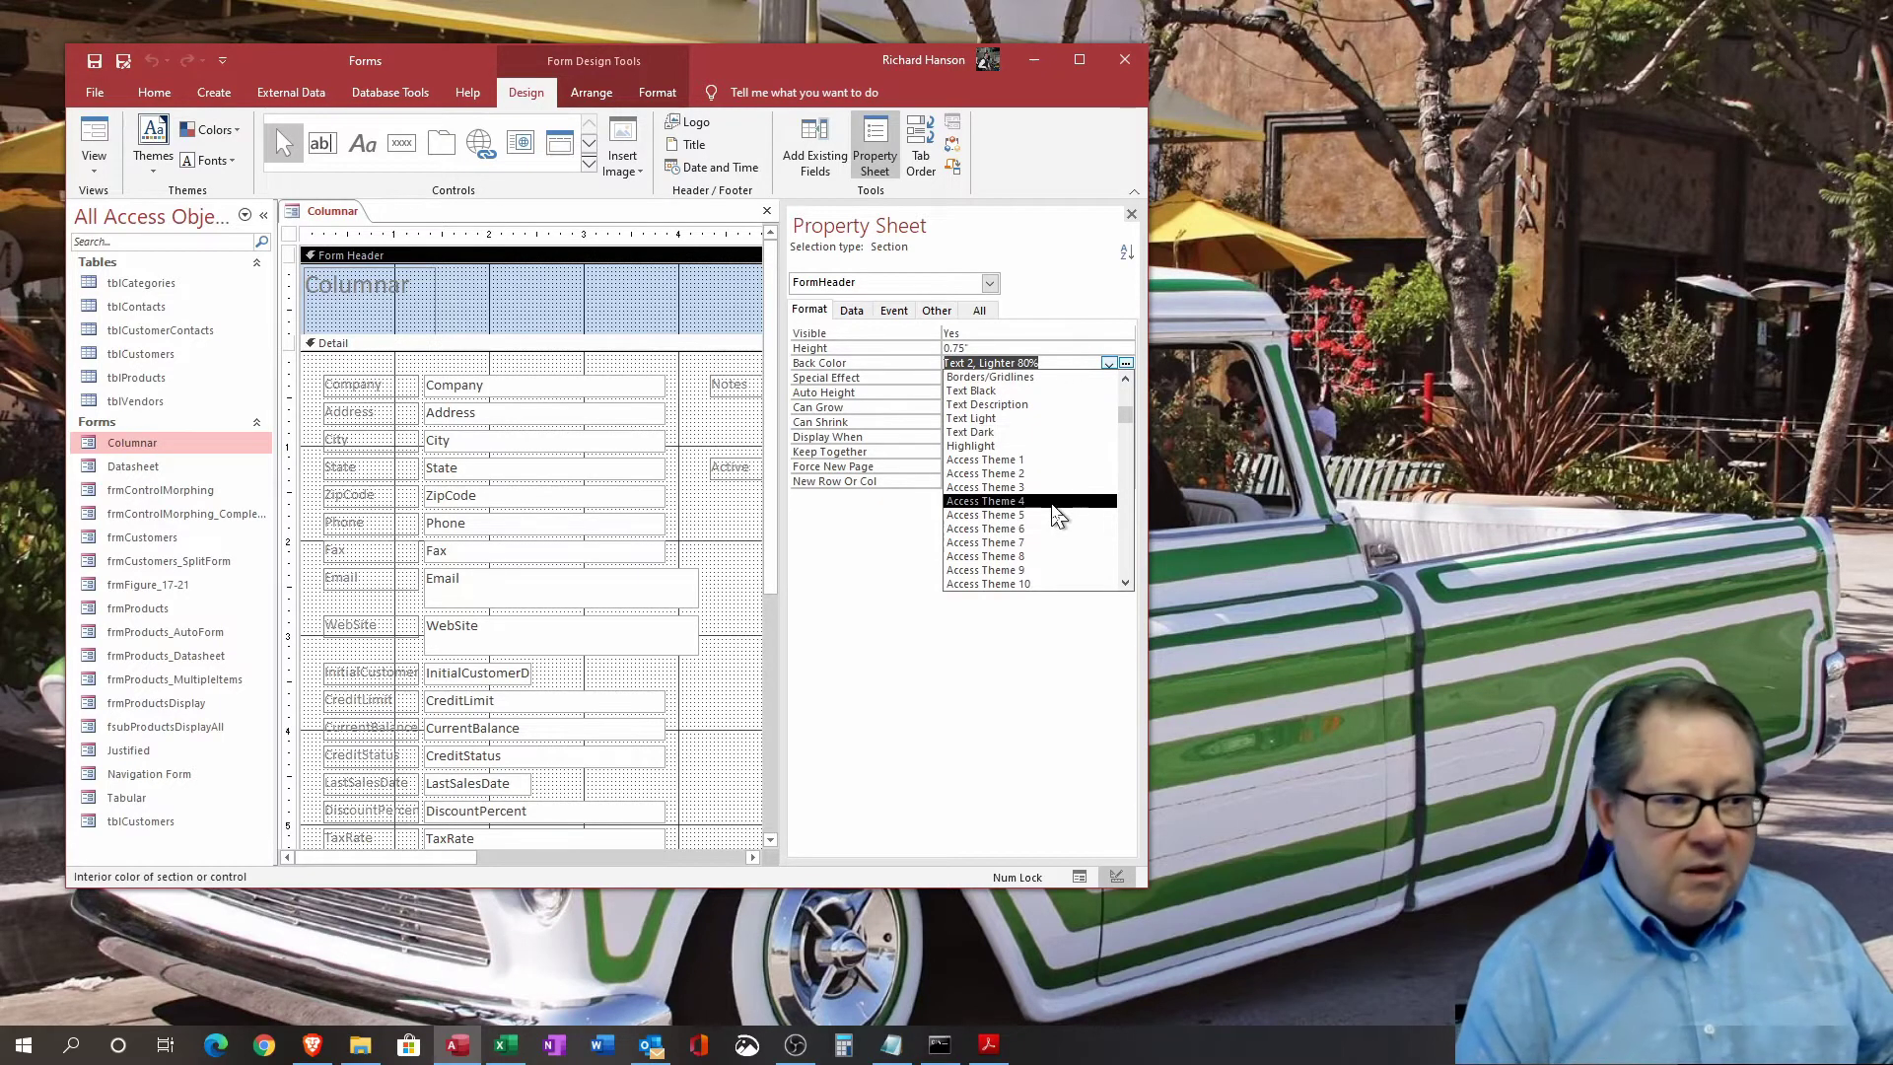
pyautogui.click(1127, 364)
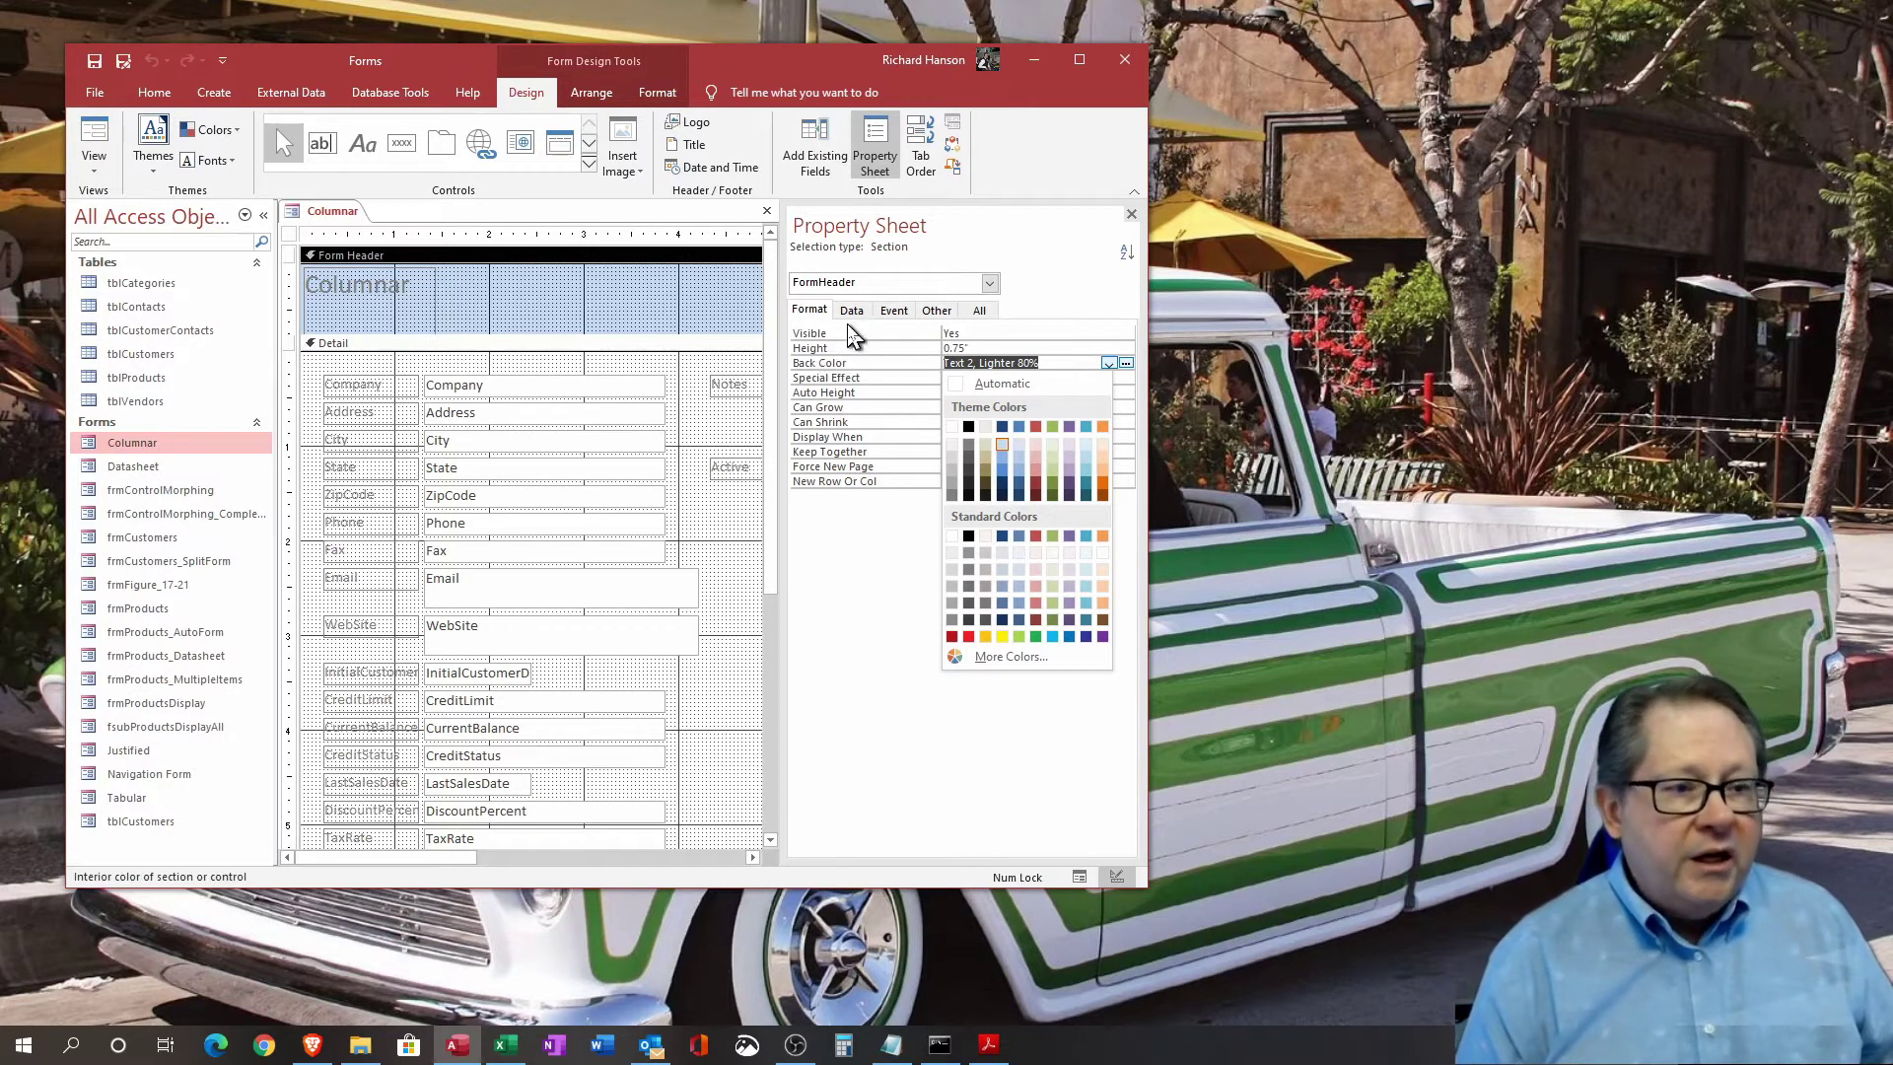
pyautogui.click(720, 544)
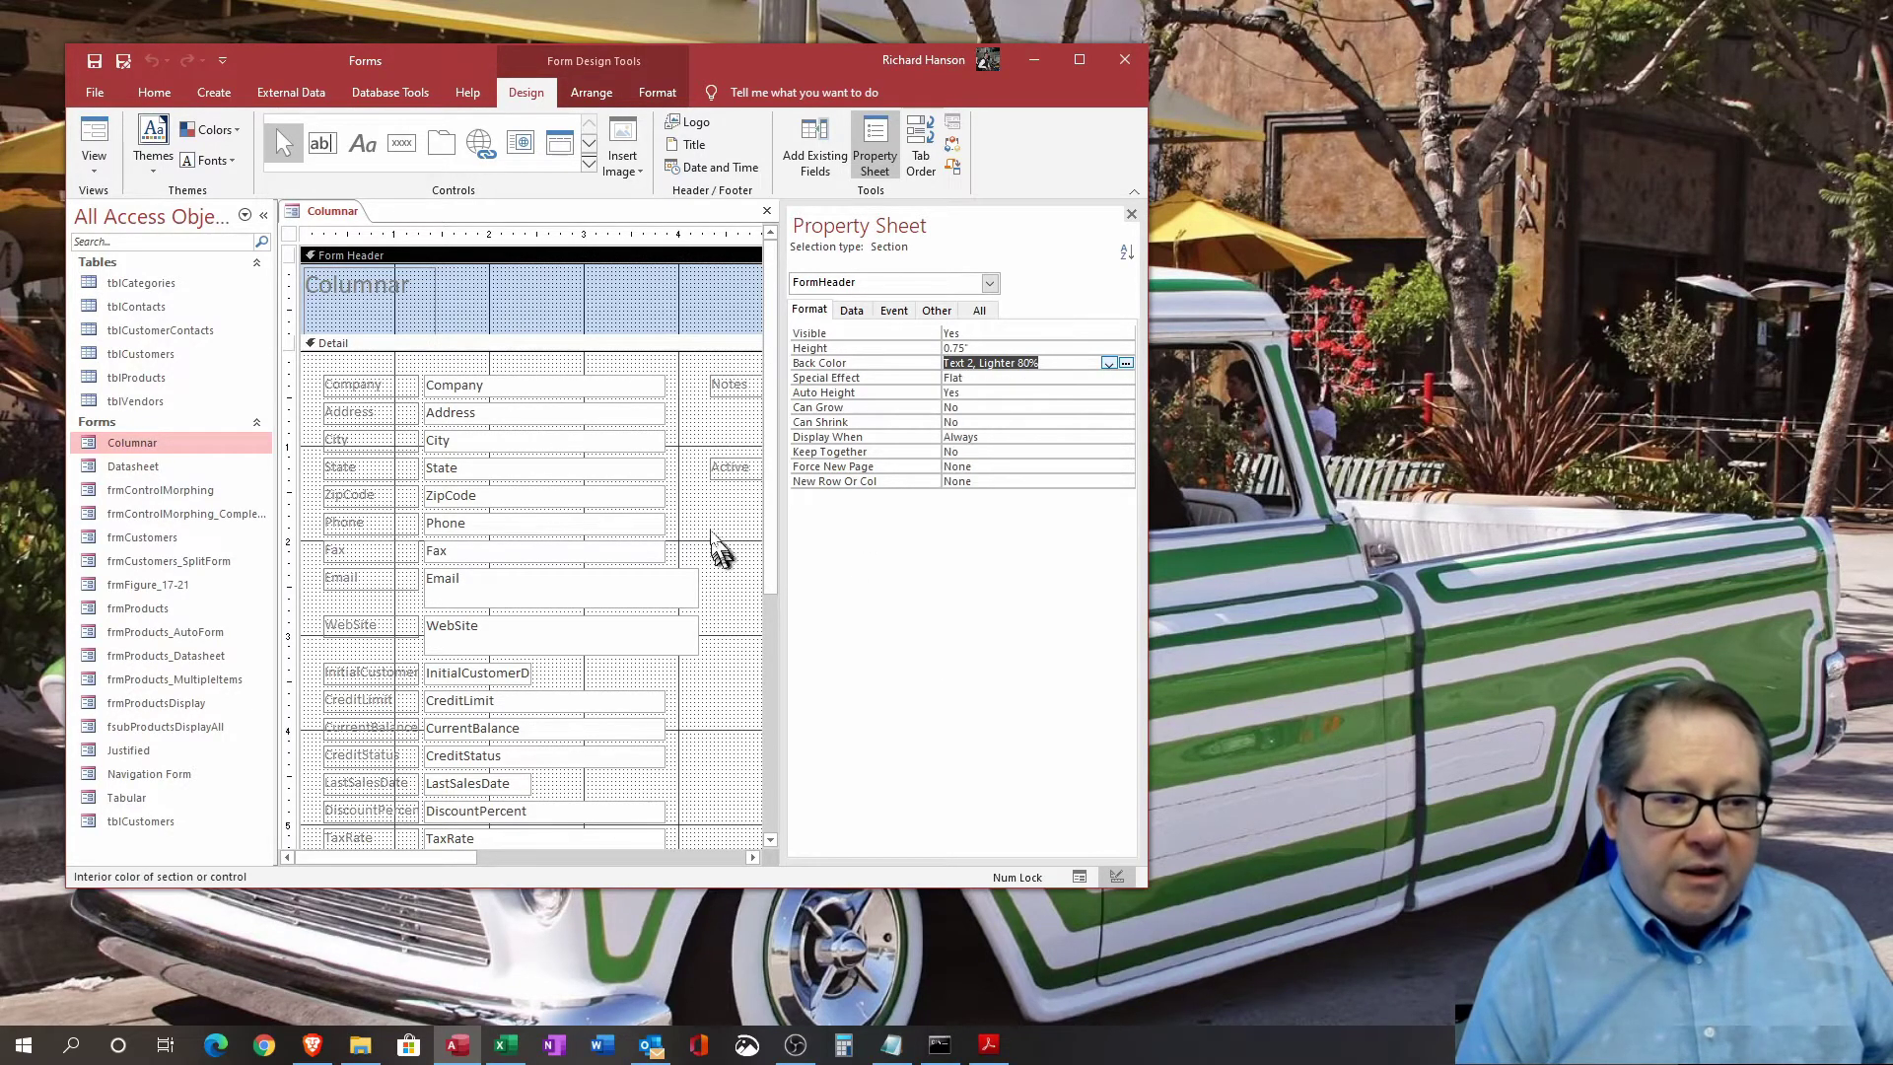
pyautogui.click(718, 540)
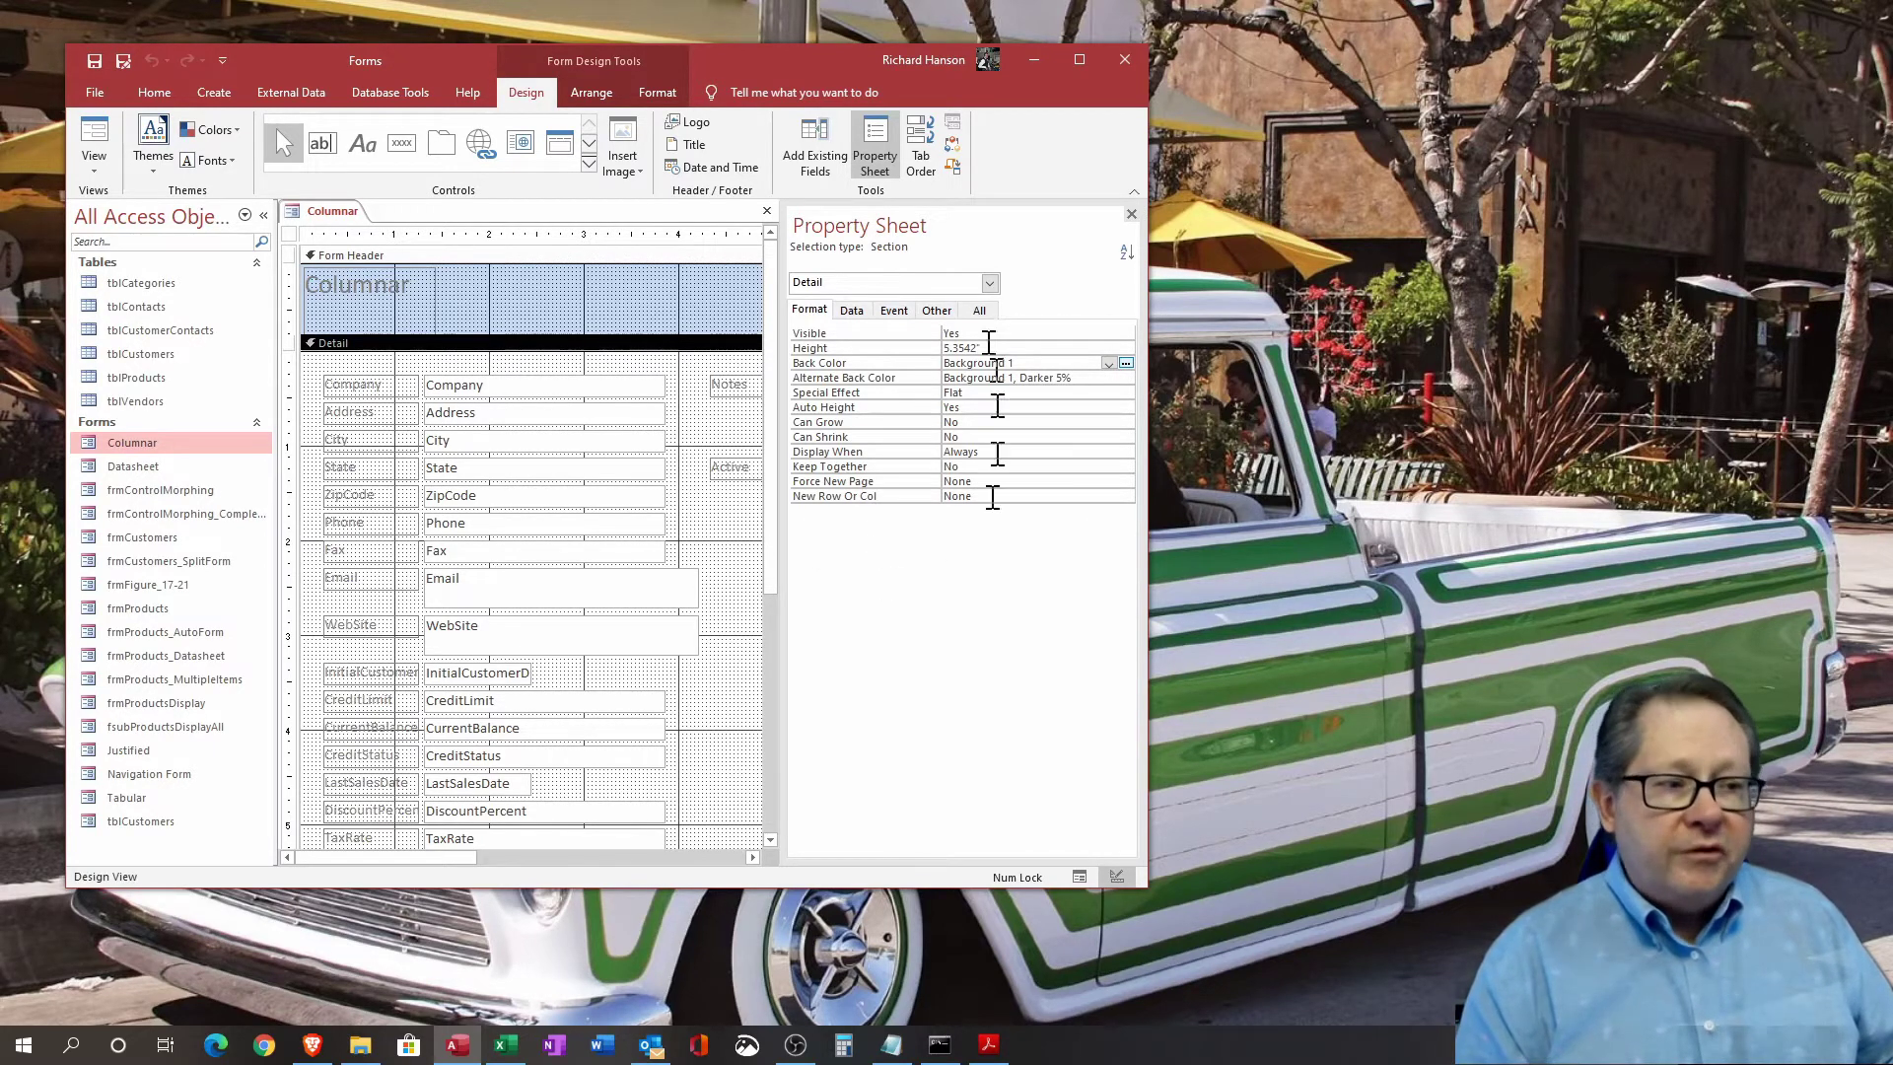
# - Show Data properties for the Form Header, Detail section, and finally the Company text box
pyautogui.click(853, 312)
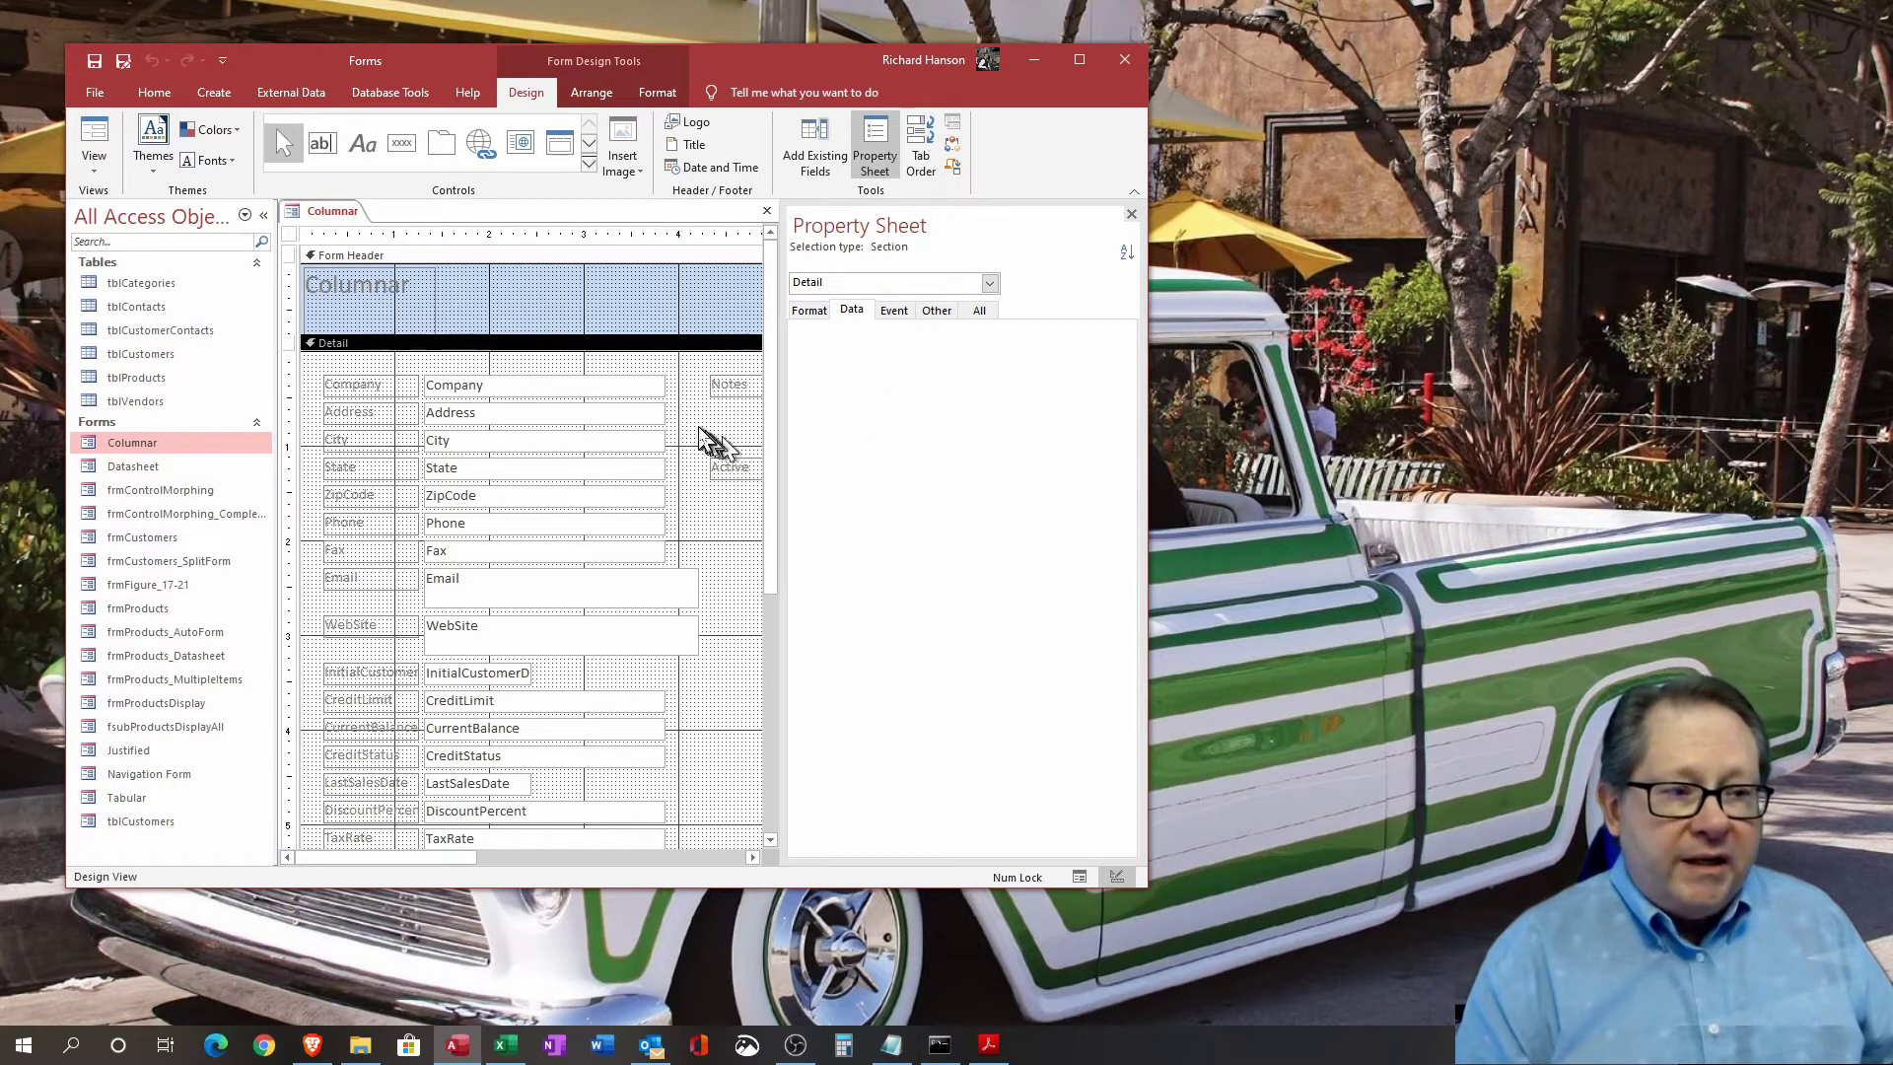
pyautogui.click(583, 298)
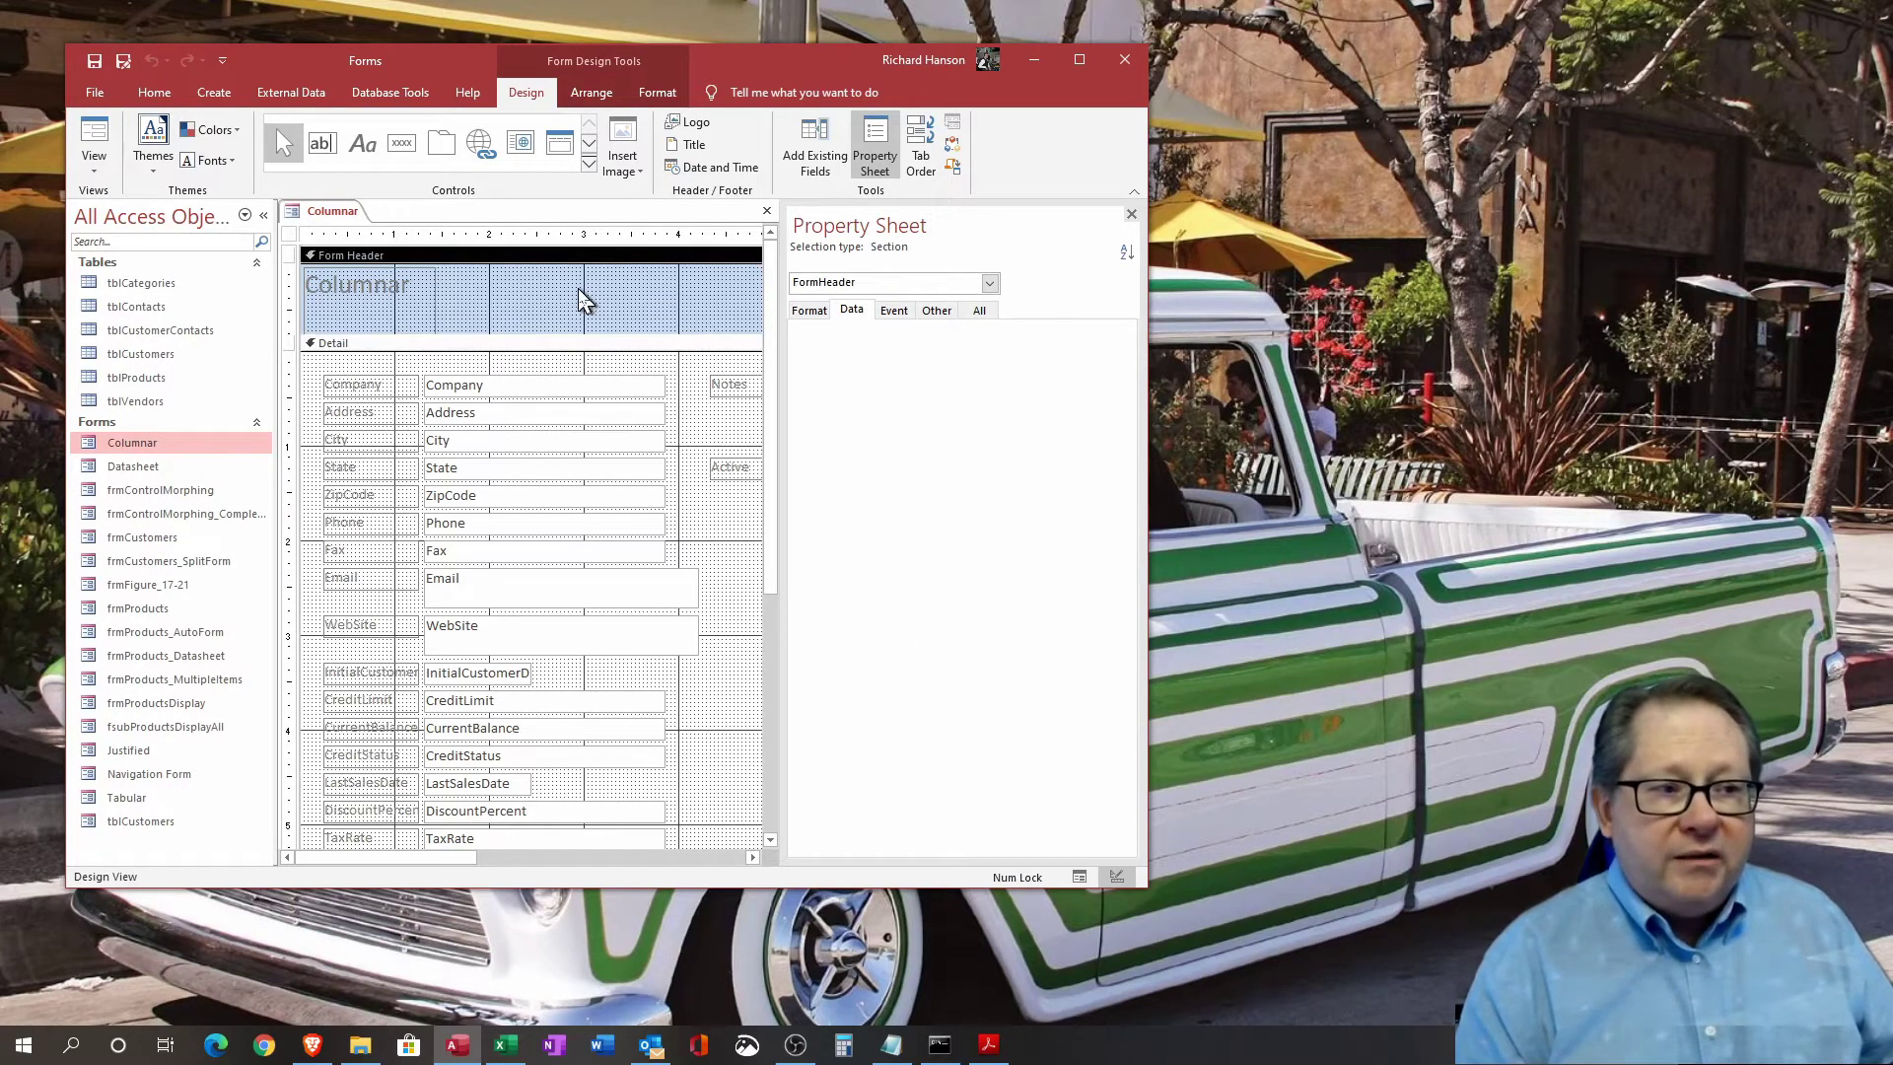
pyautogui.click(688, 427)
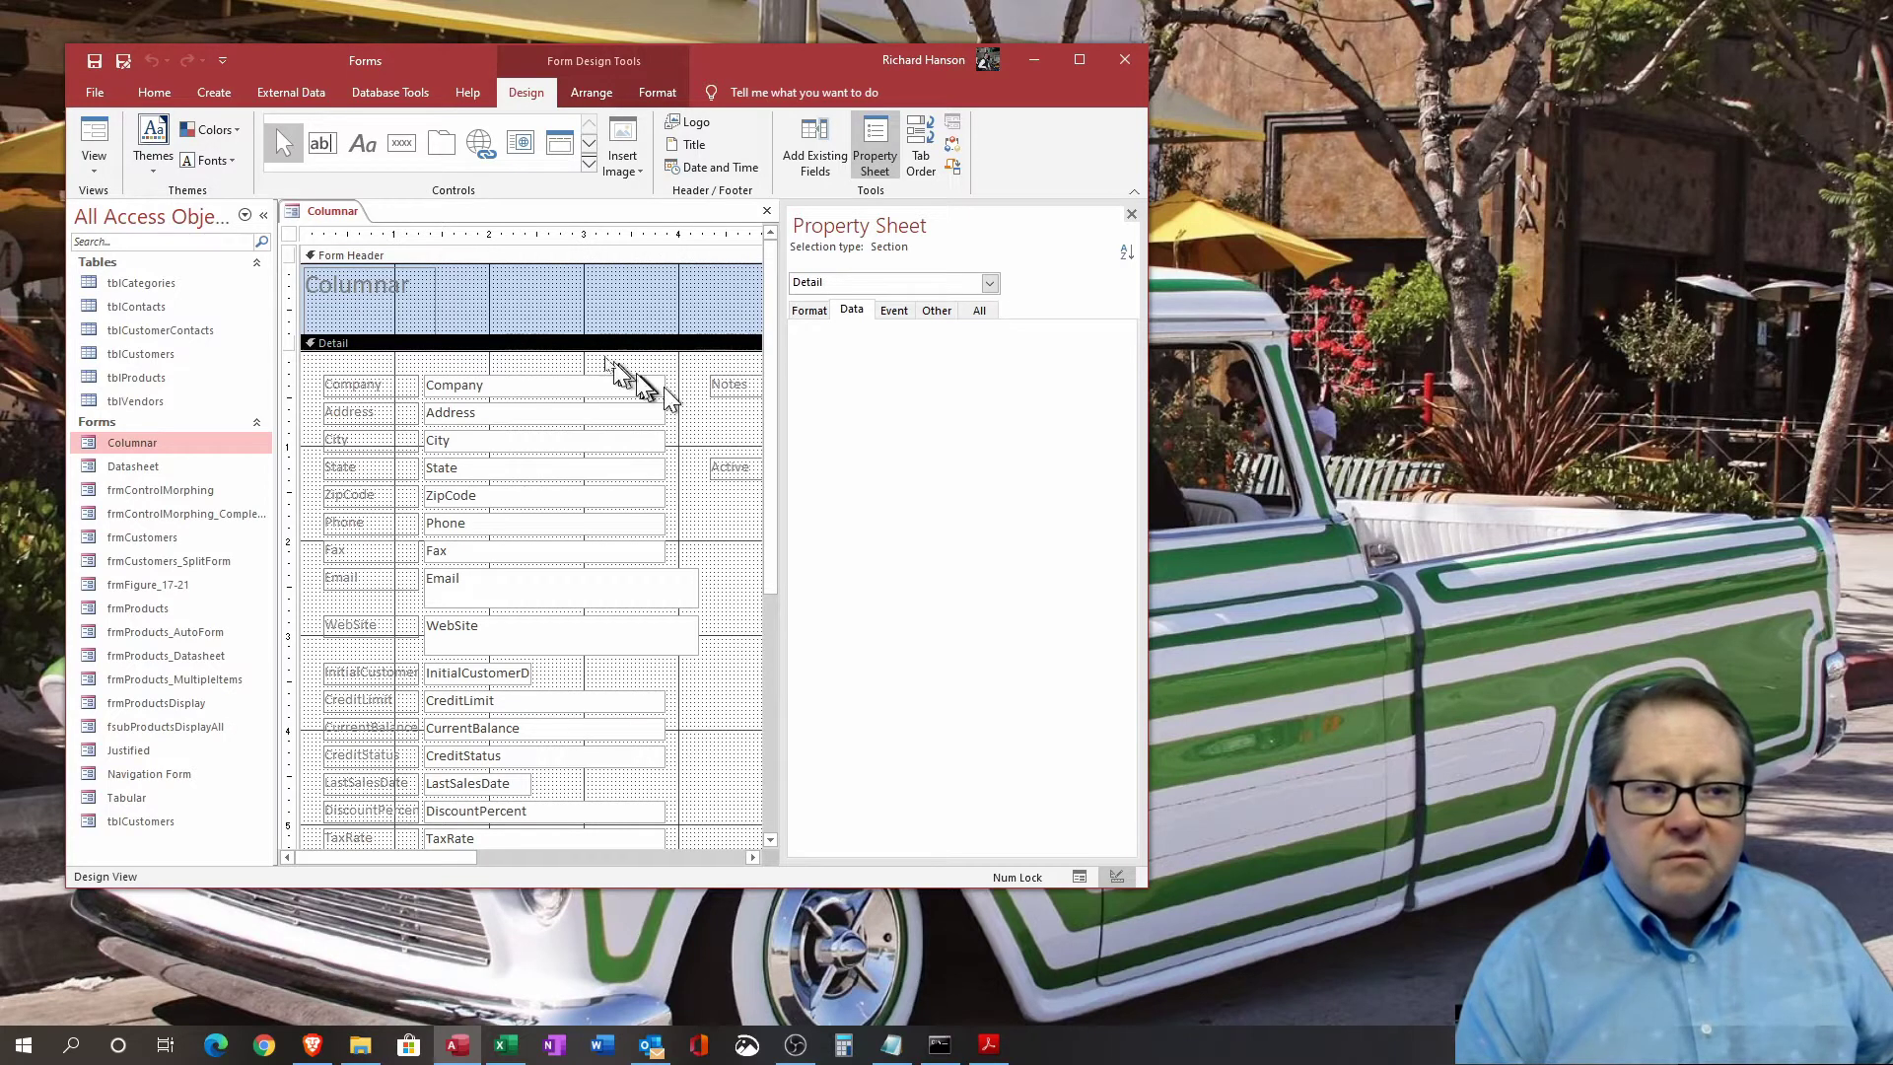
pyautogui.click(552, 310)
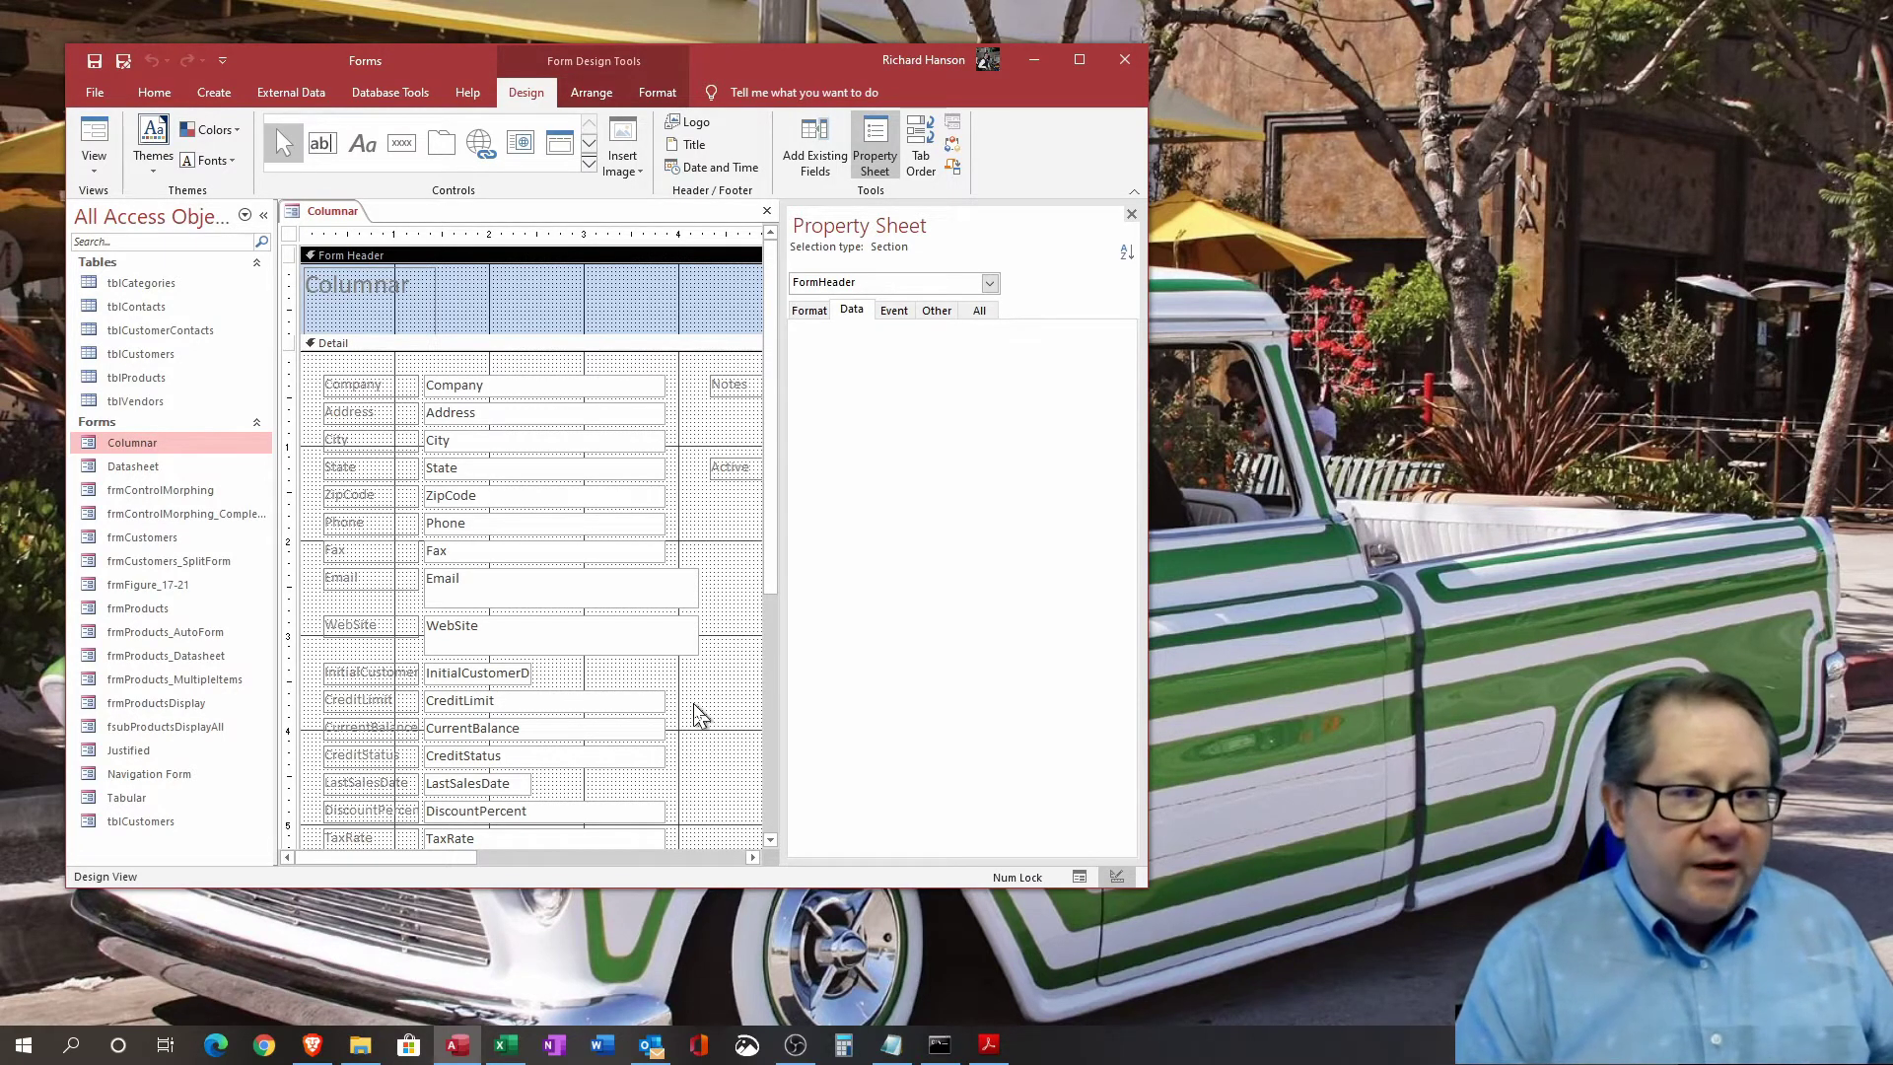
pyautogui.click(512, 387)
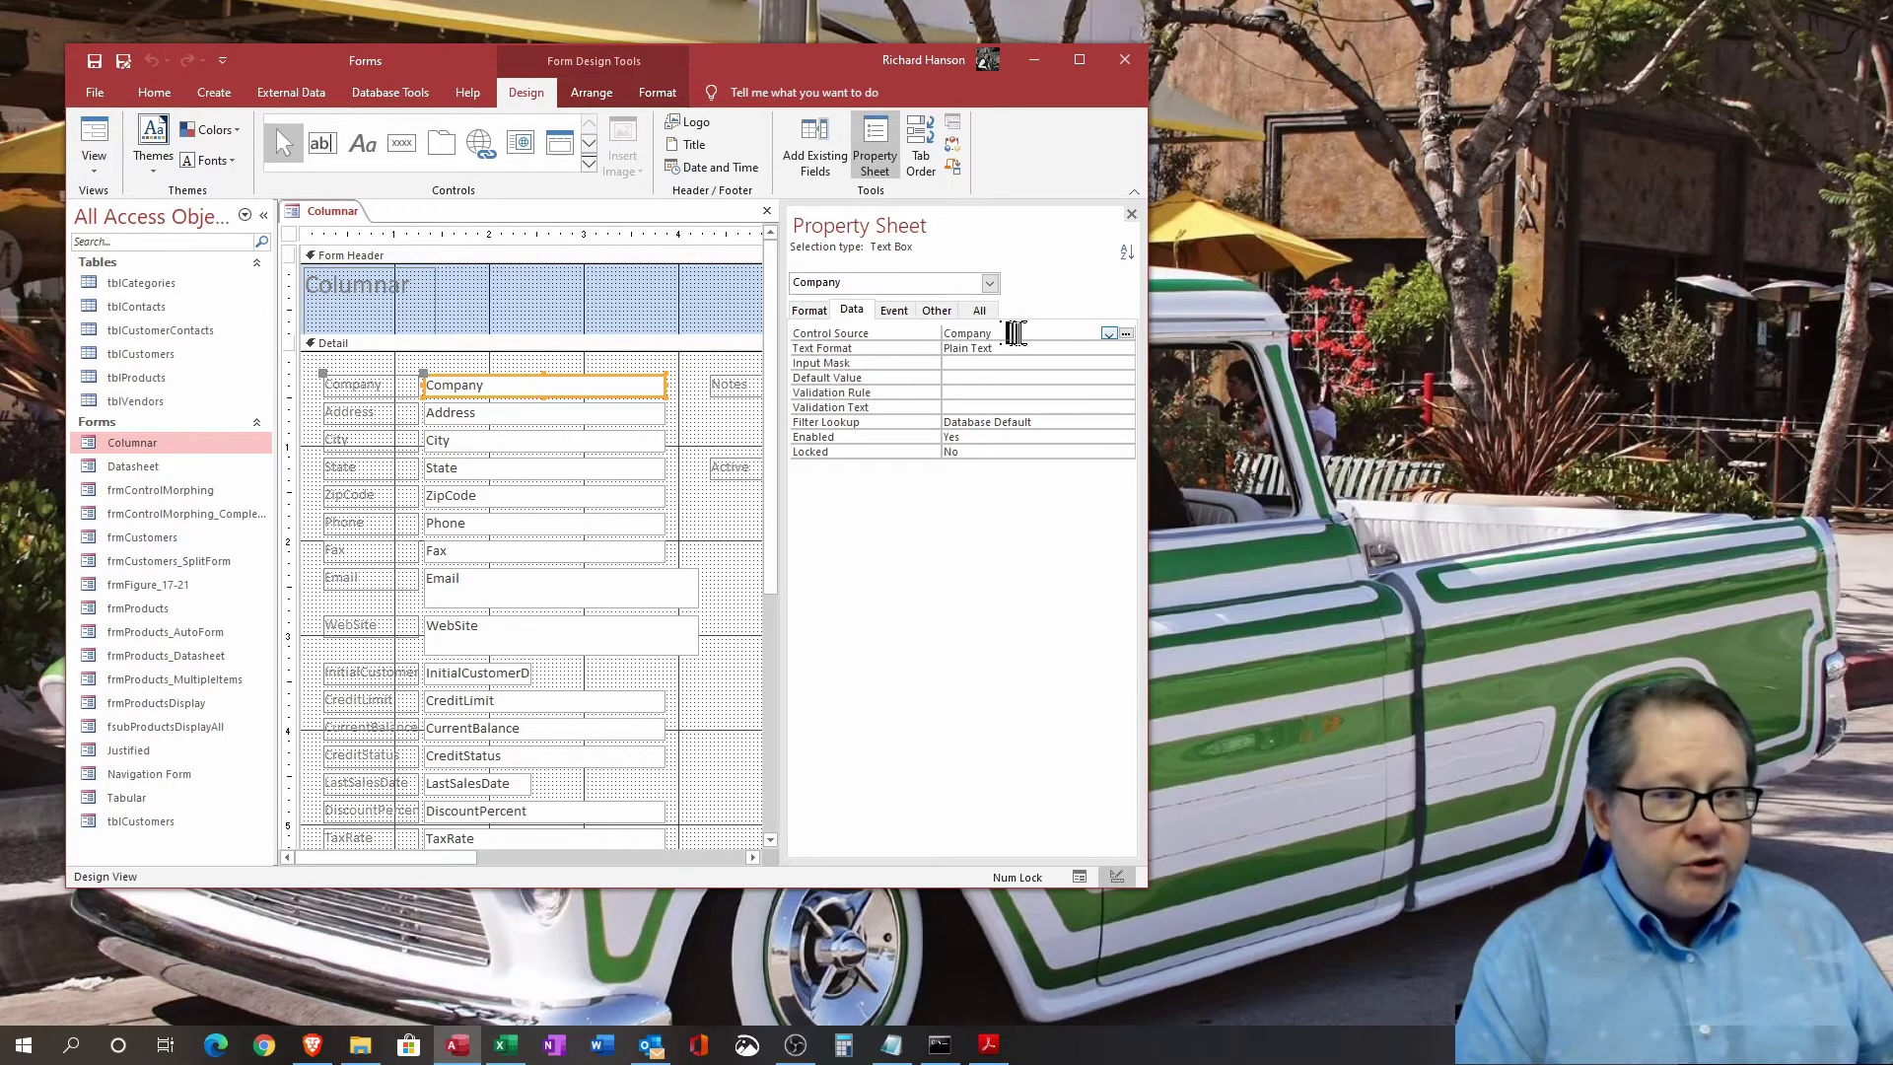
# - Keep Company as the text box's Control Source, then show its Event properties
pyautogui.doubleClick(986, 335)
pyautogui.click(1109, 334)
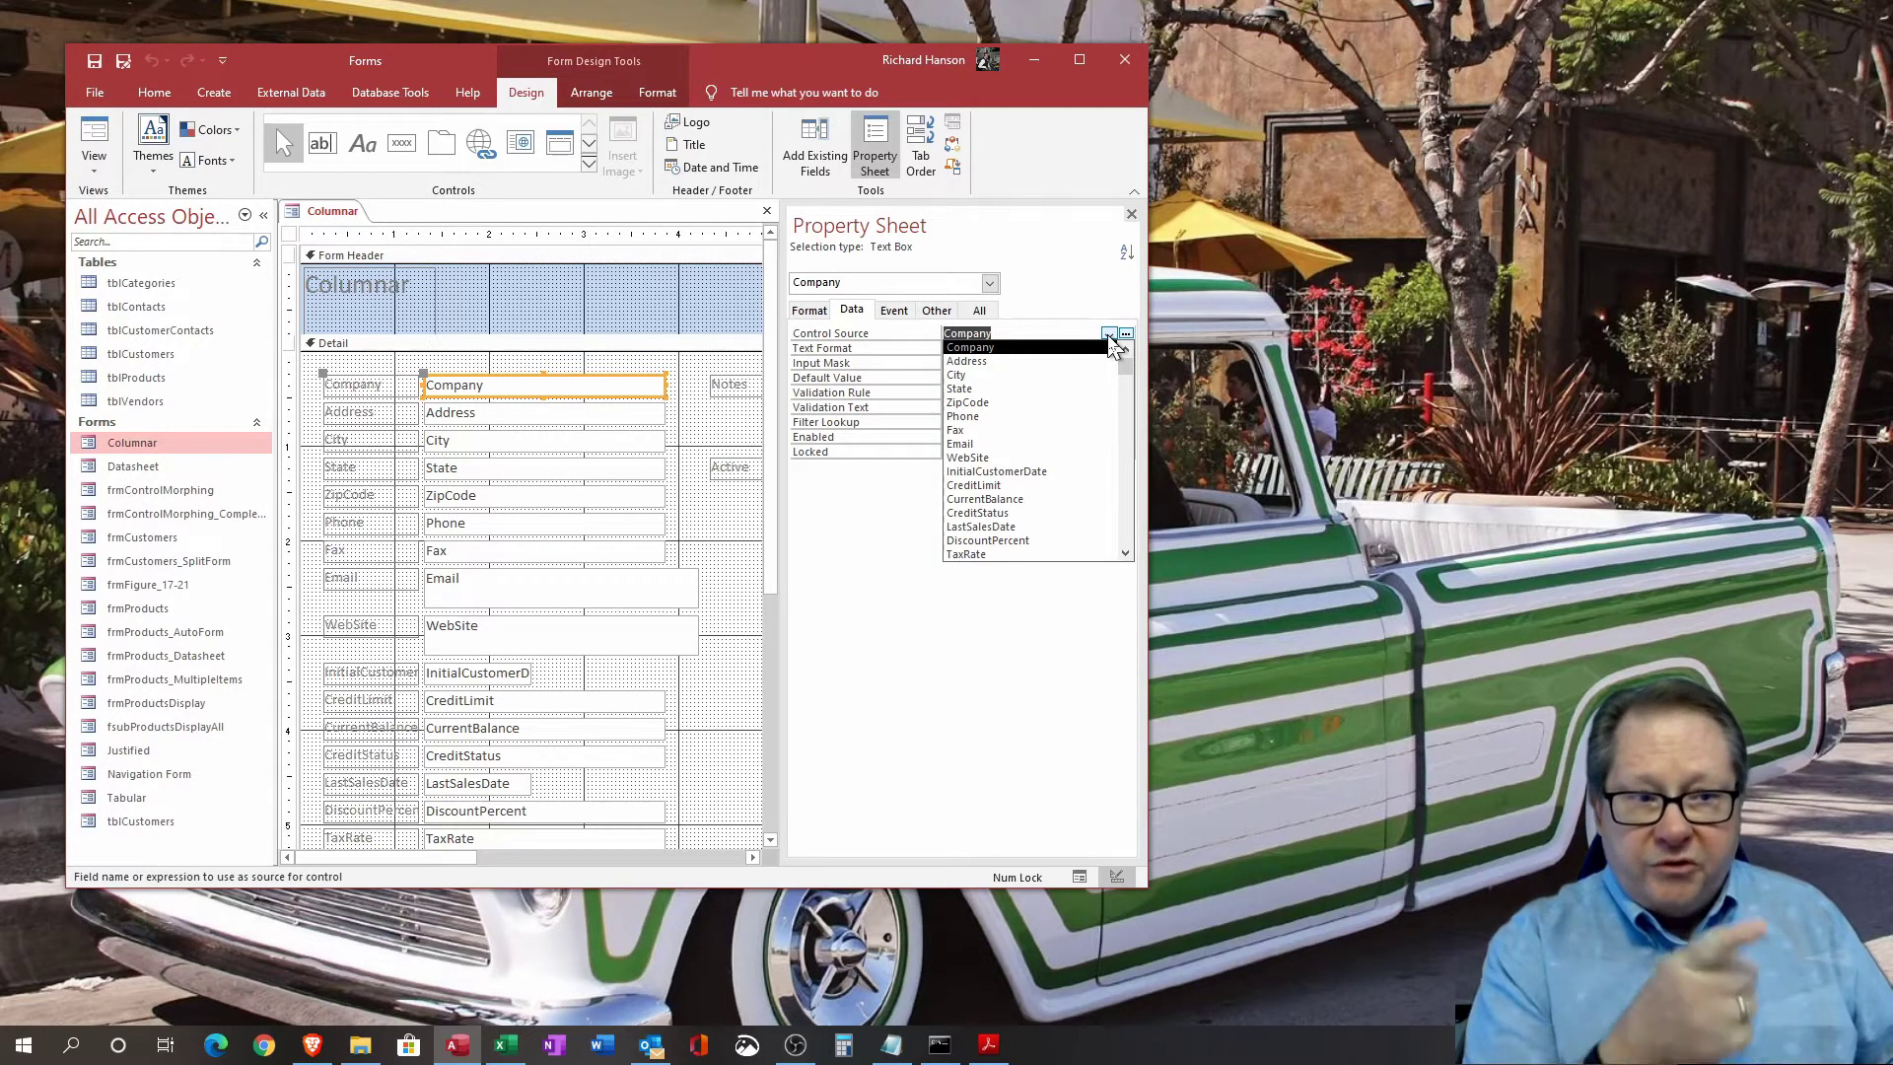
pyautogui.click(1109, 336)
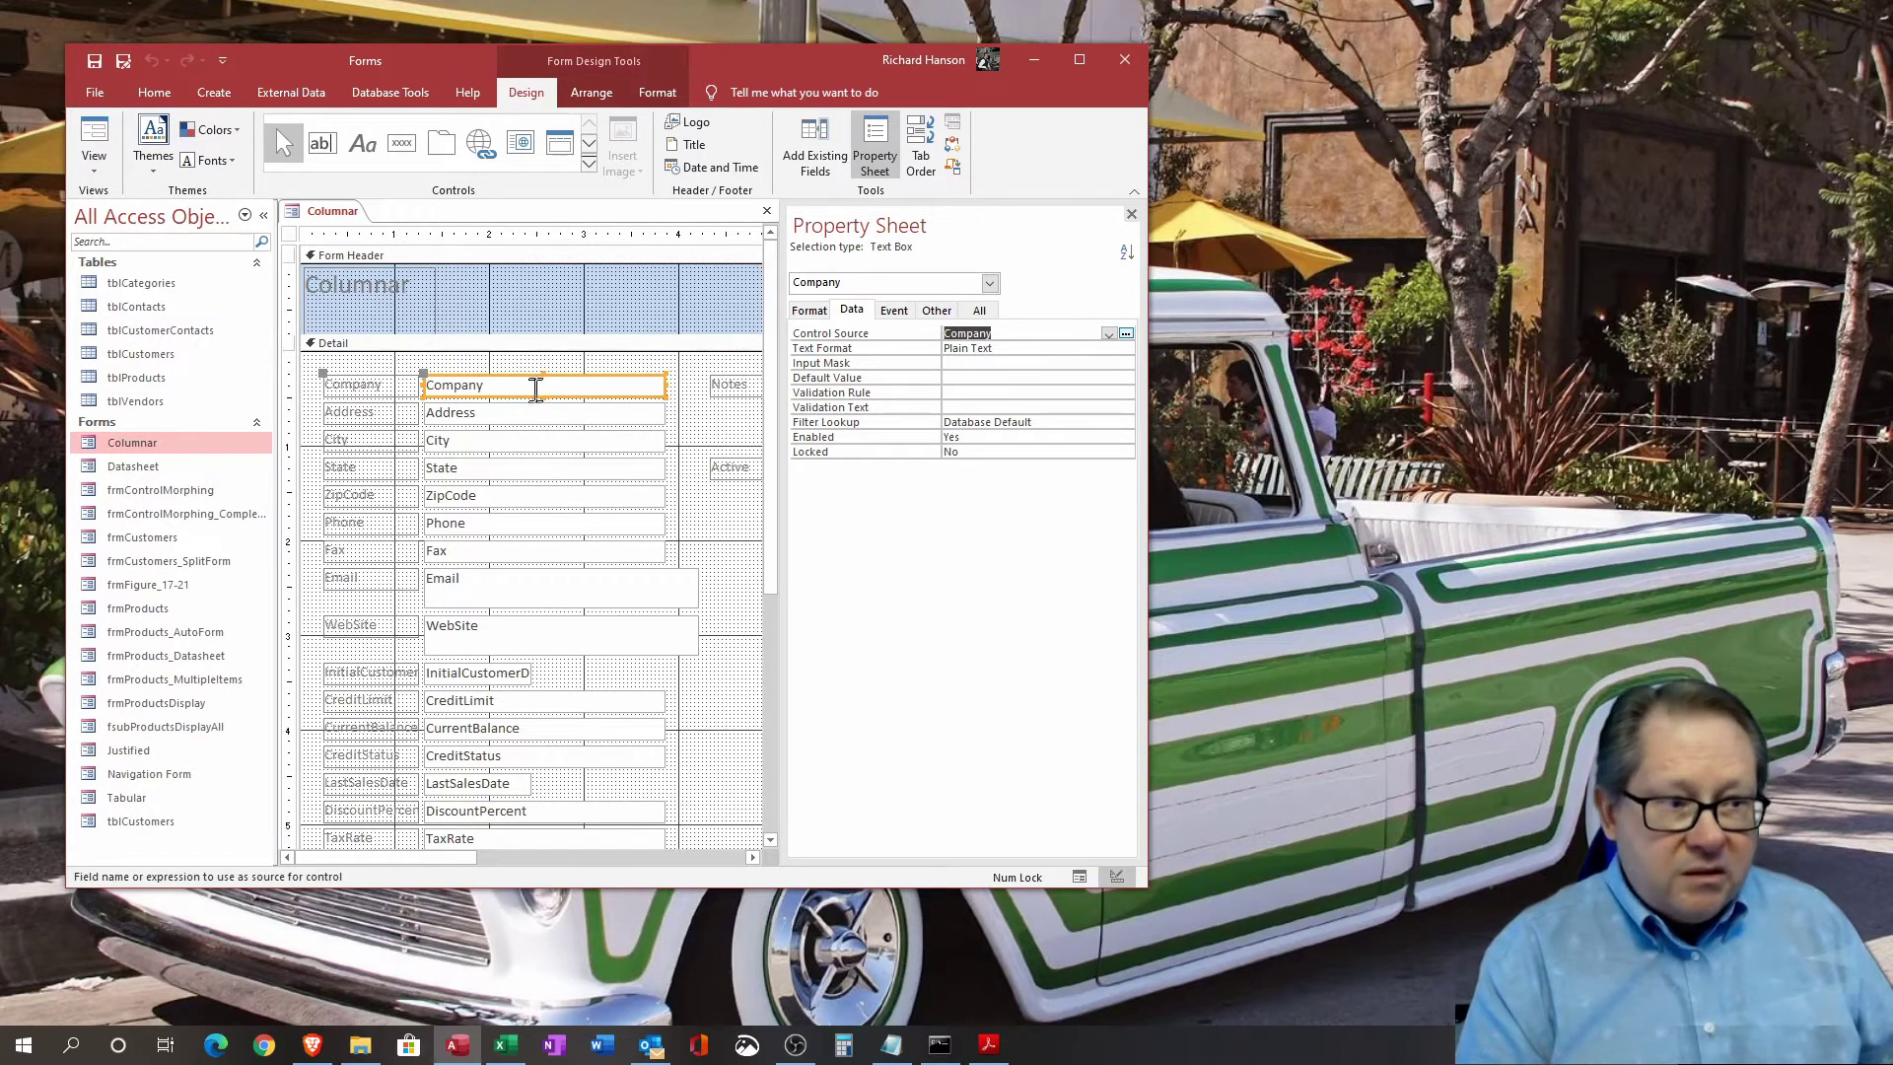
pyautogui.click(380, 397)
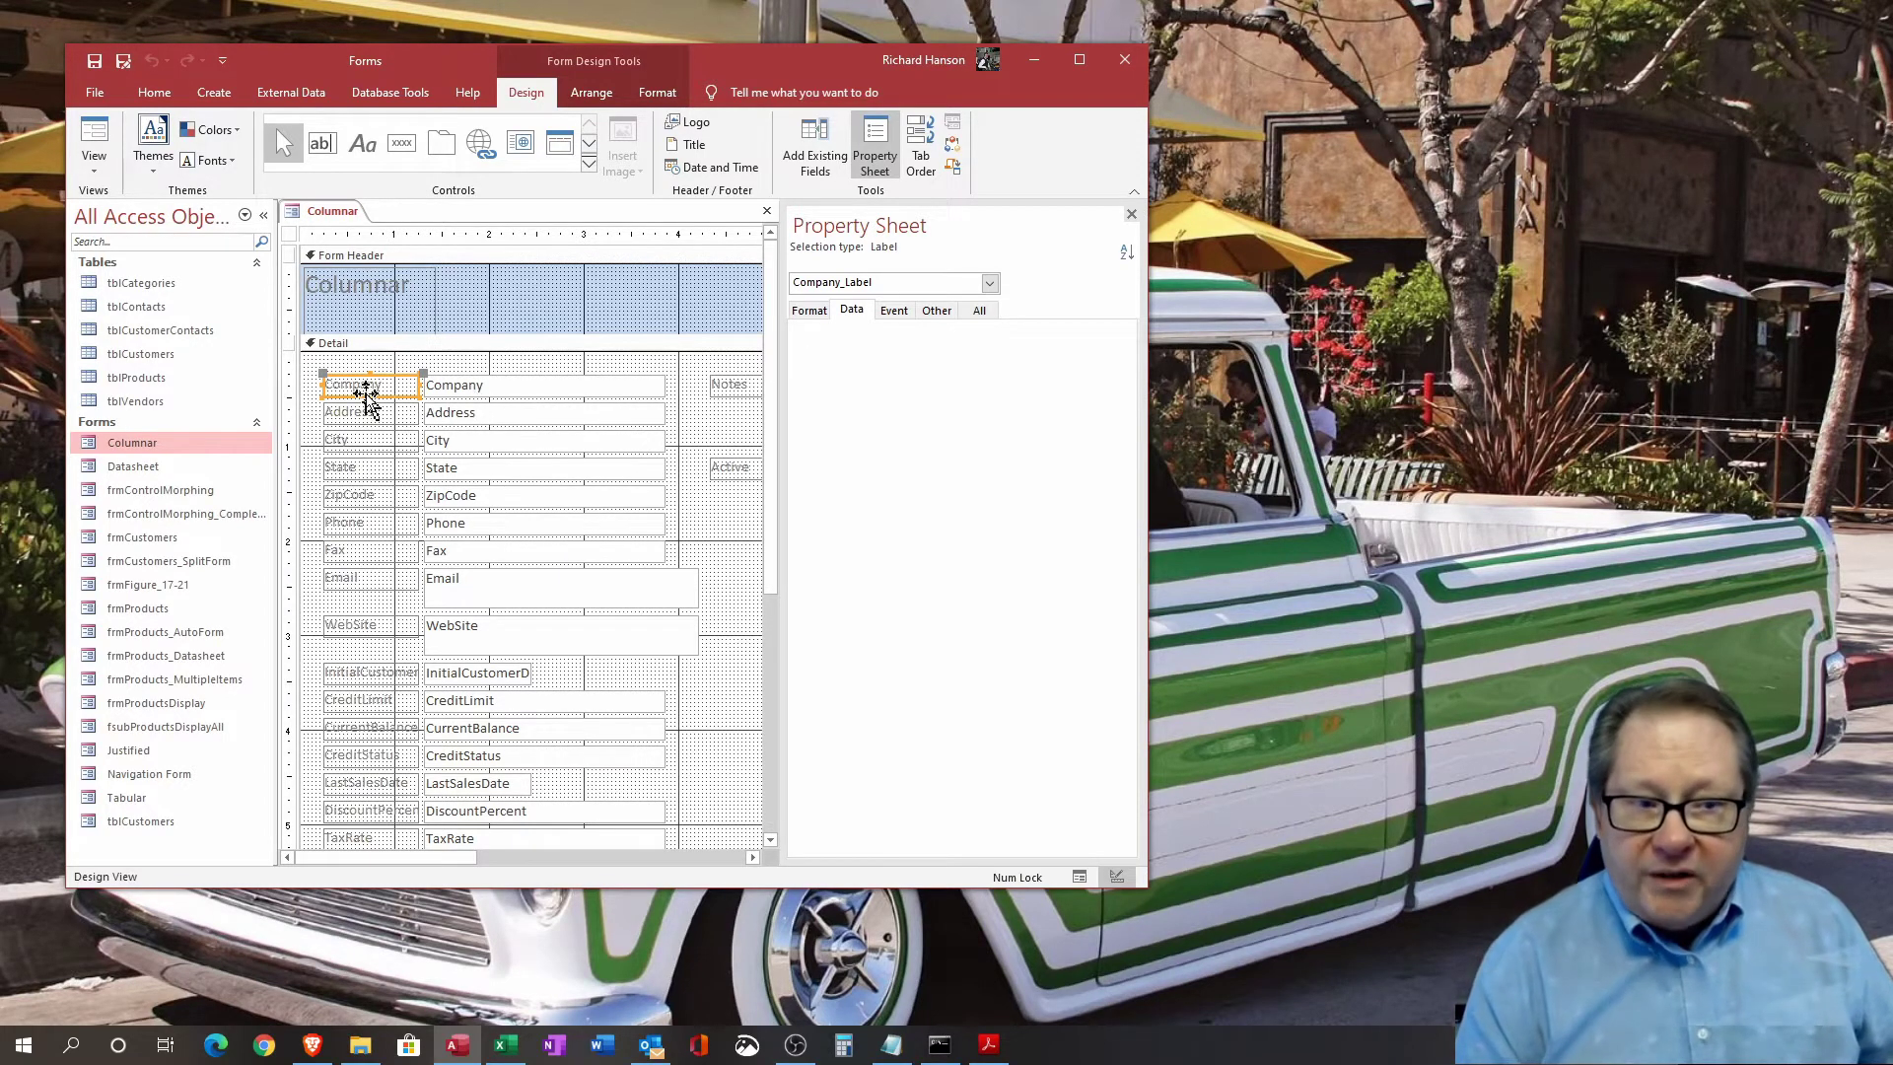
pyautogui.click(484, 392)
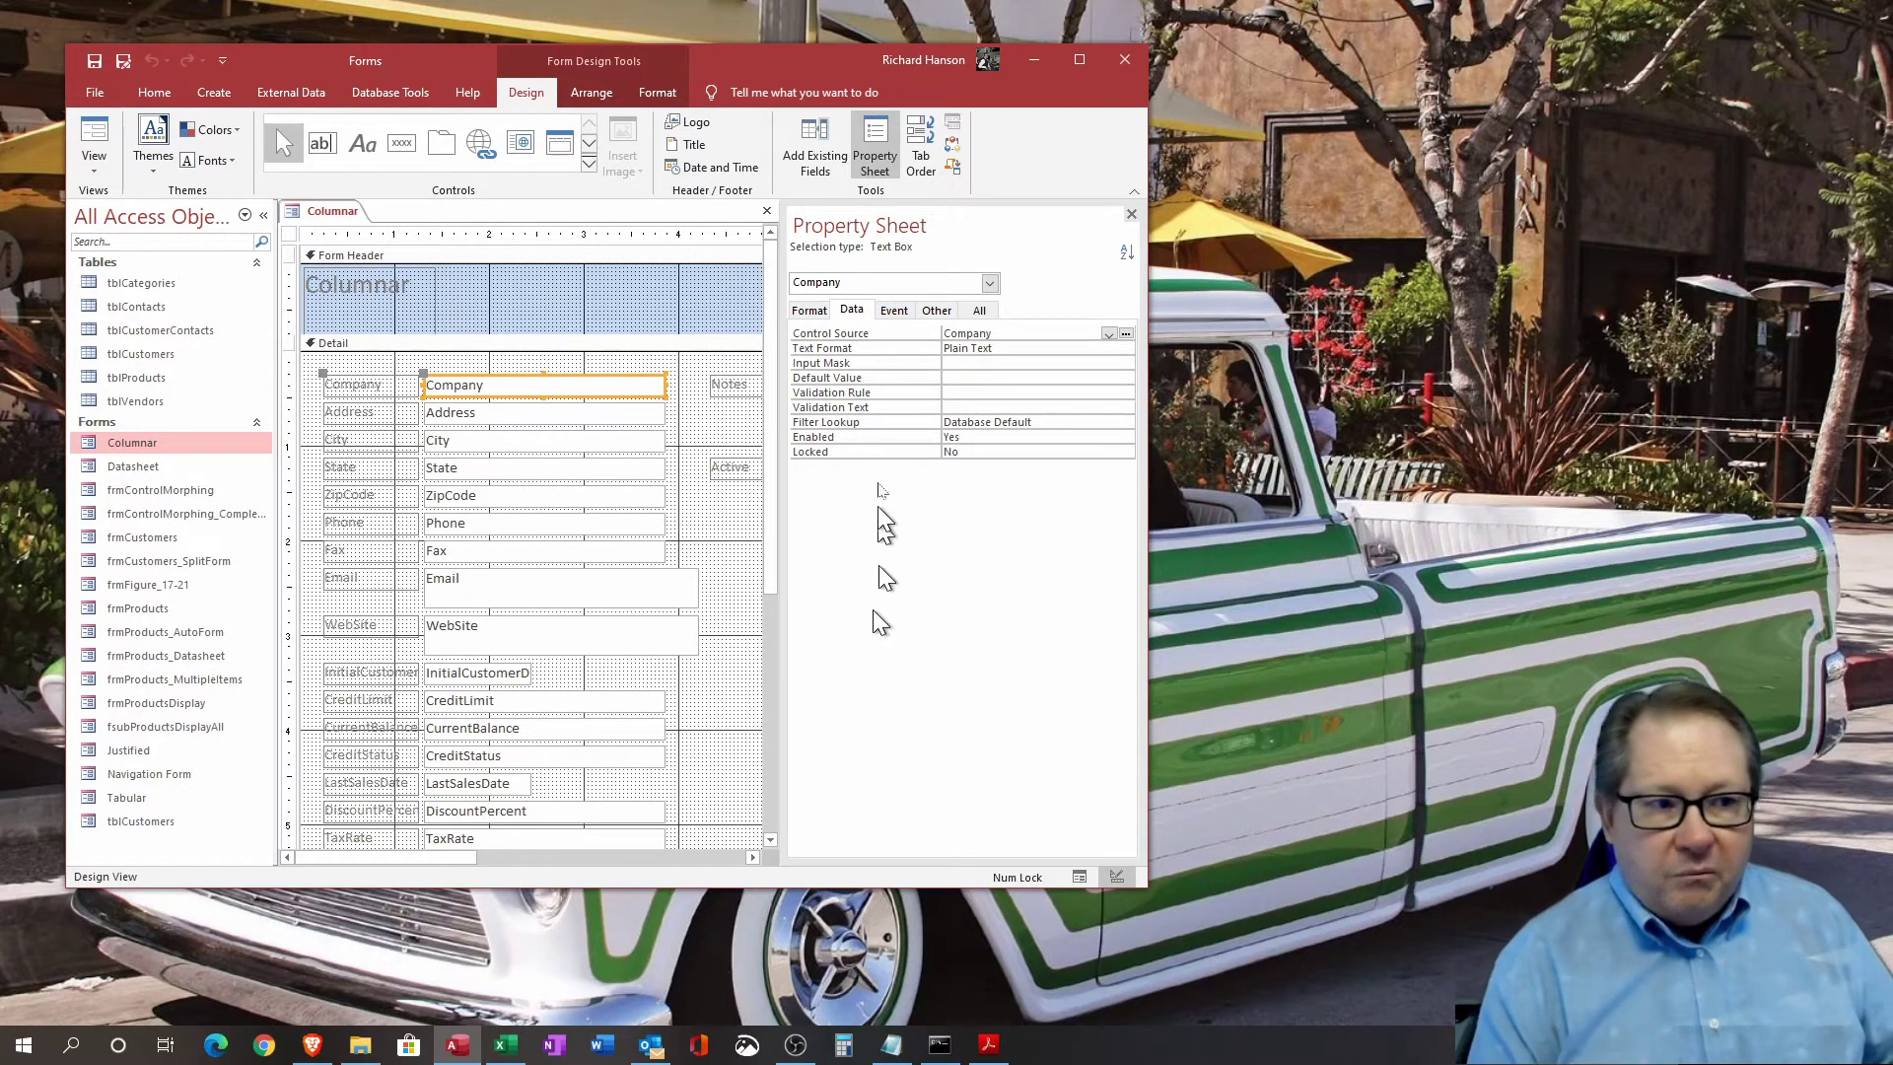
pyautogui.click(893, 314)
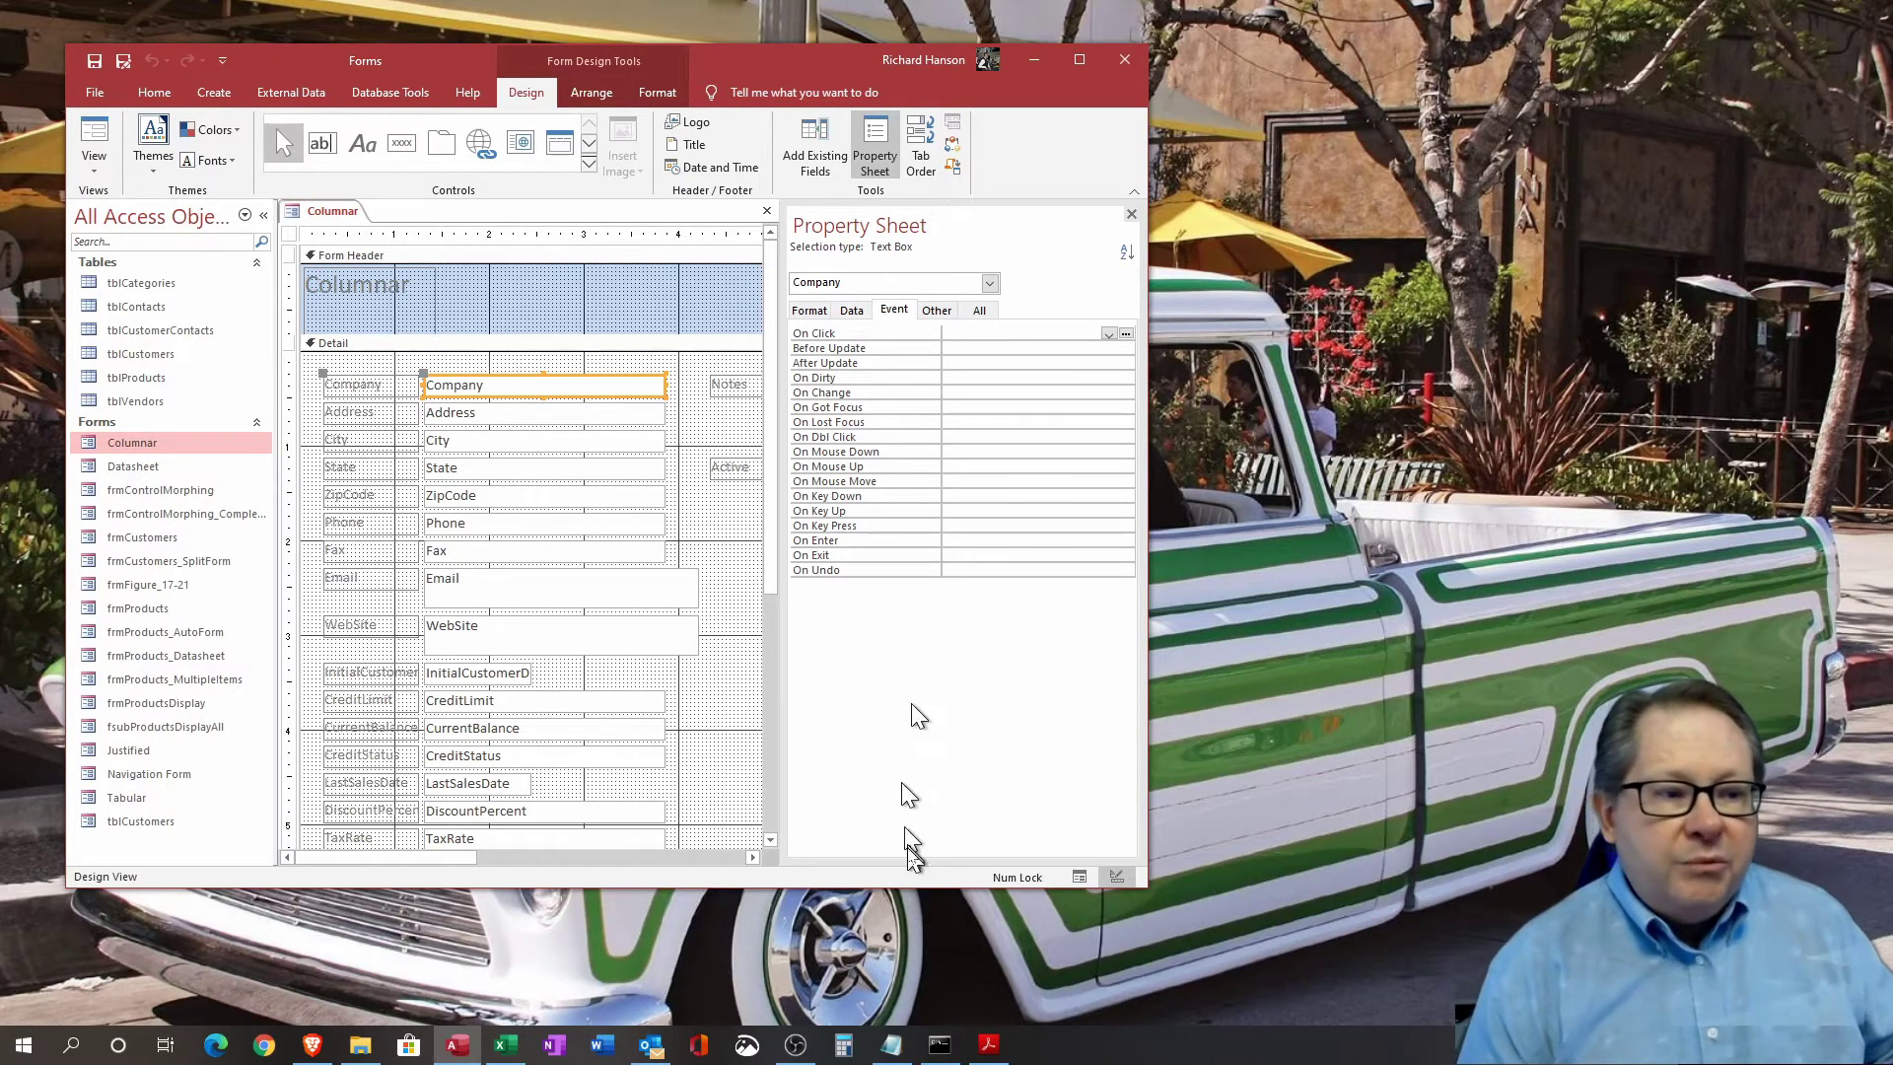
# - Draw a command button right of Phone that prints tblCustomers, keeping the Printer picture
pyautogui.click(402, 153)
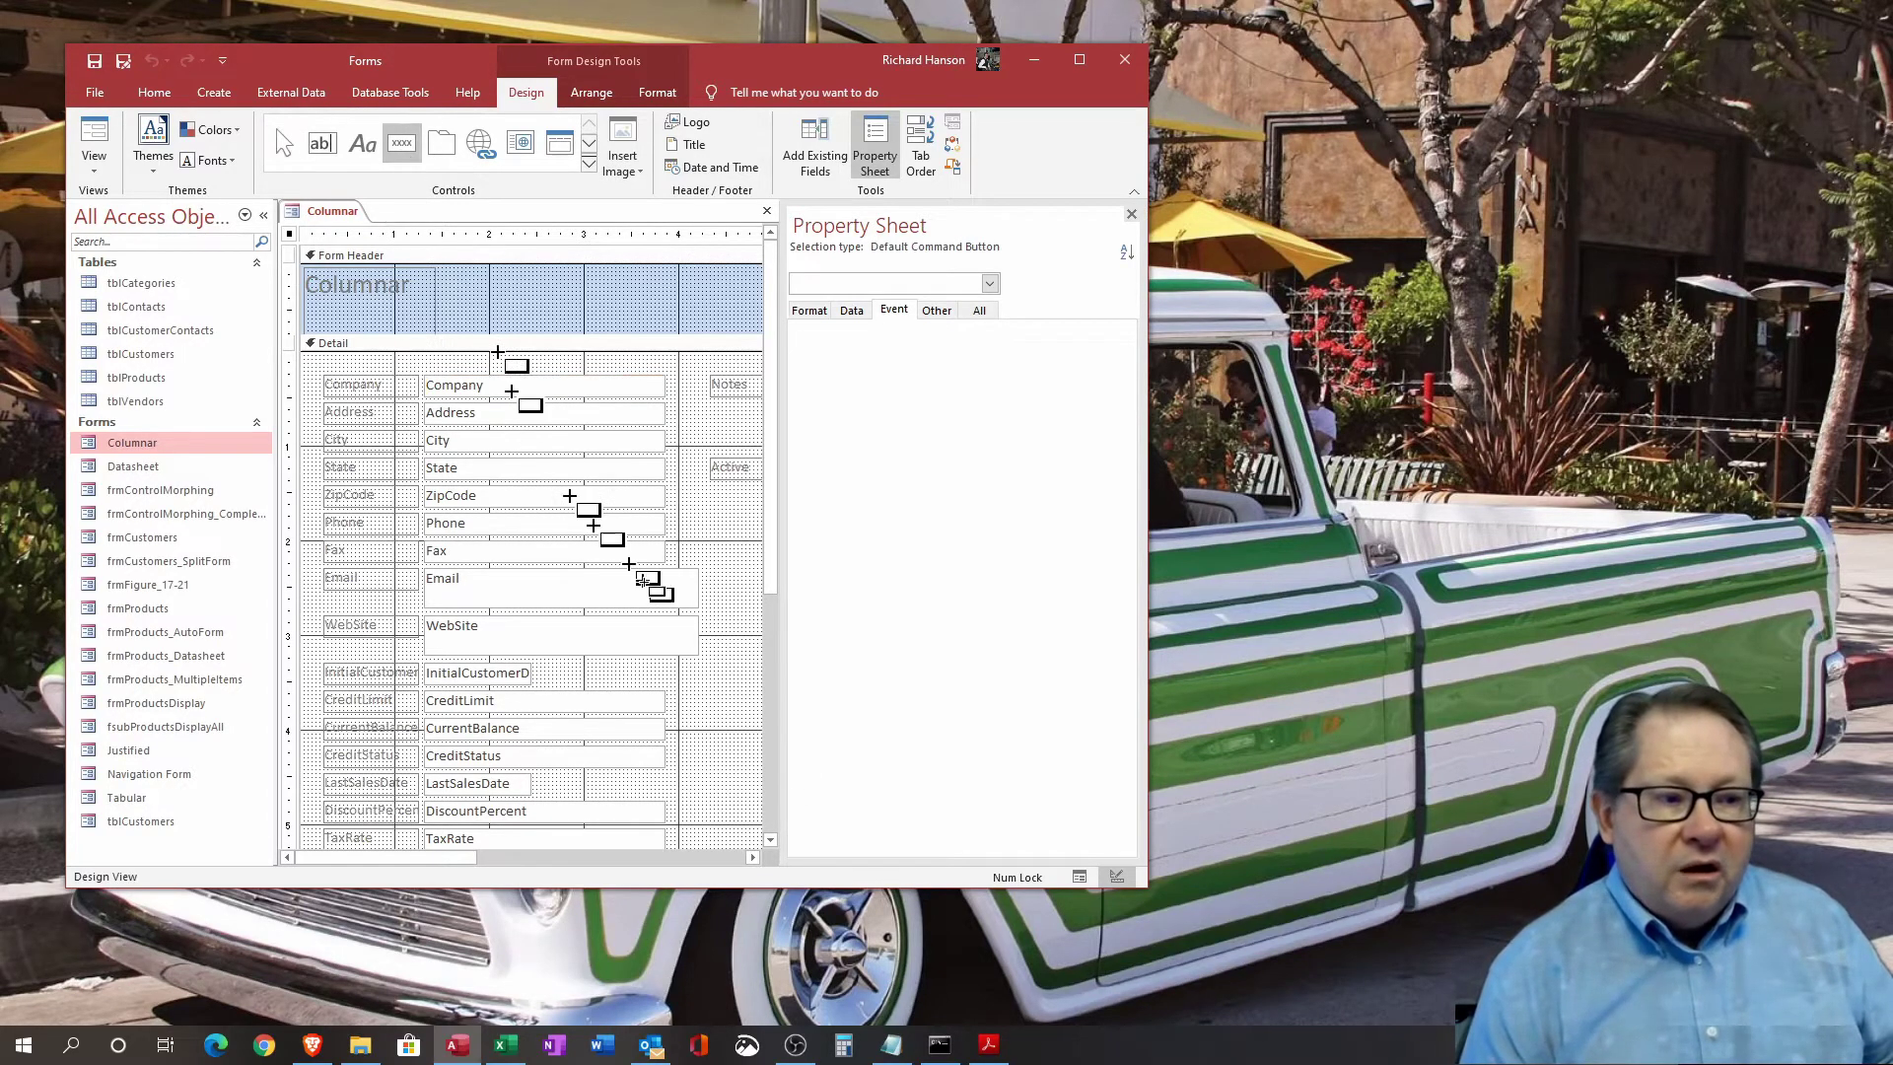
pyautogui.moveTo(690, 501); pyautogui.dragTo(749, 548)
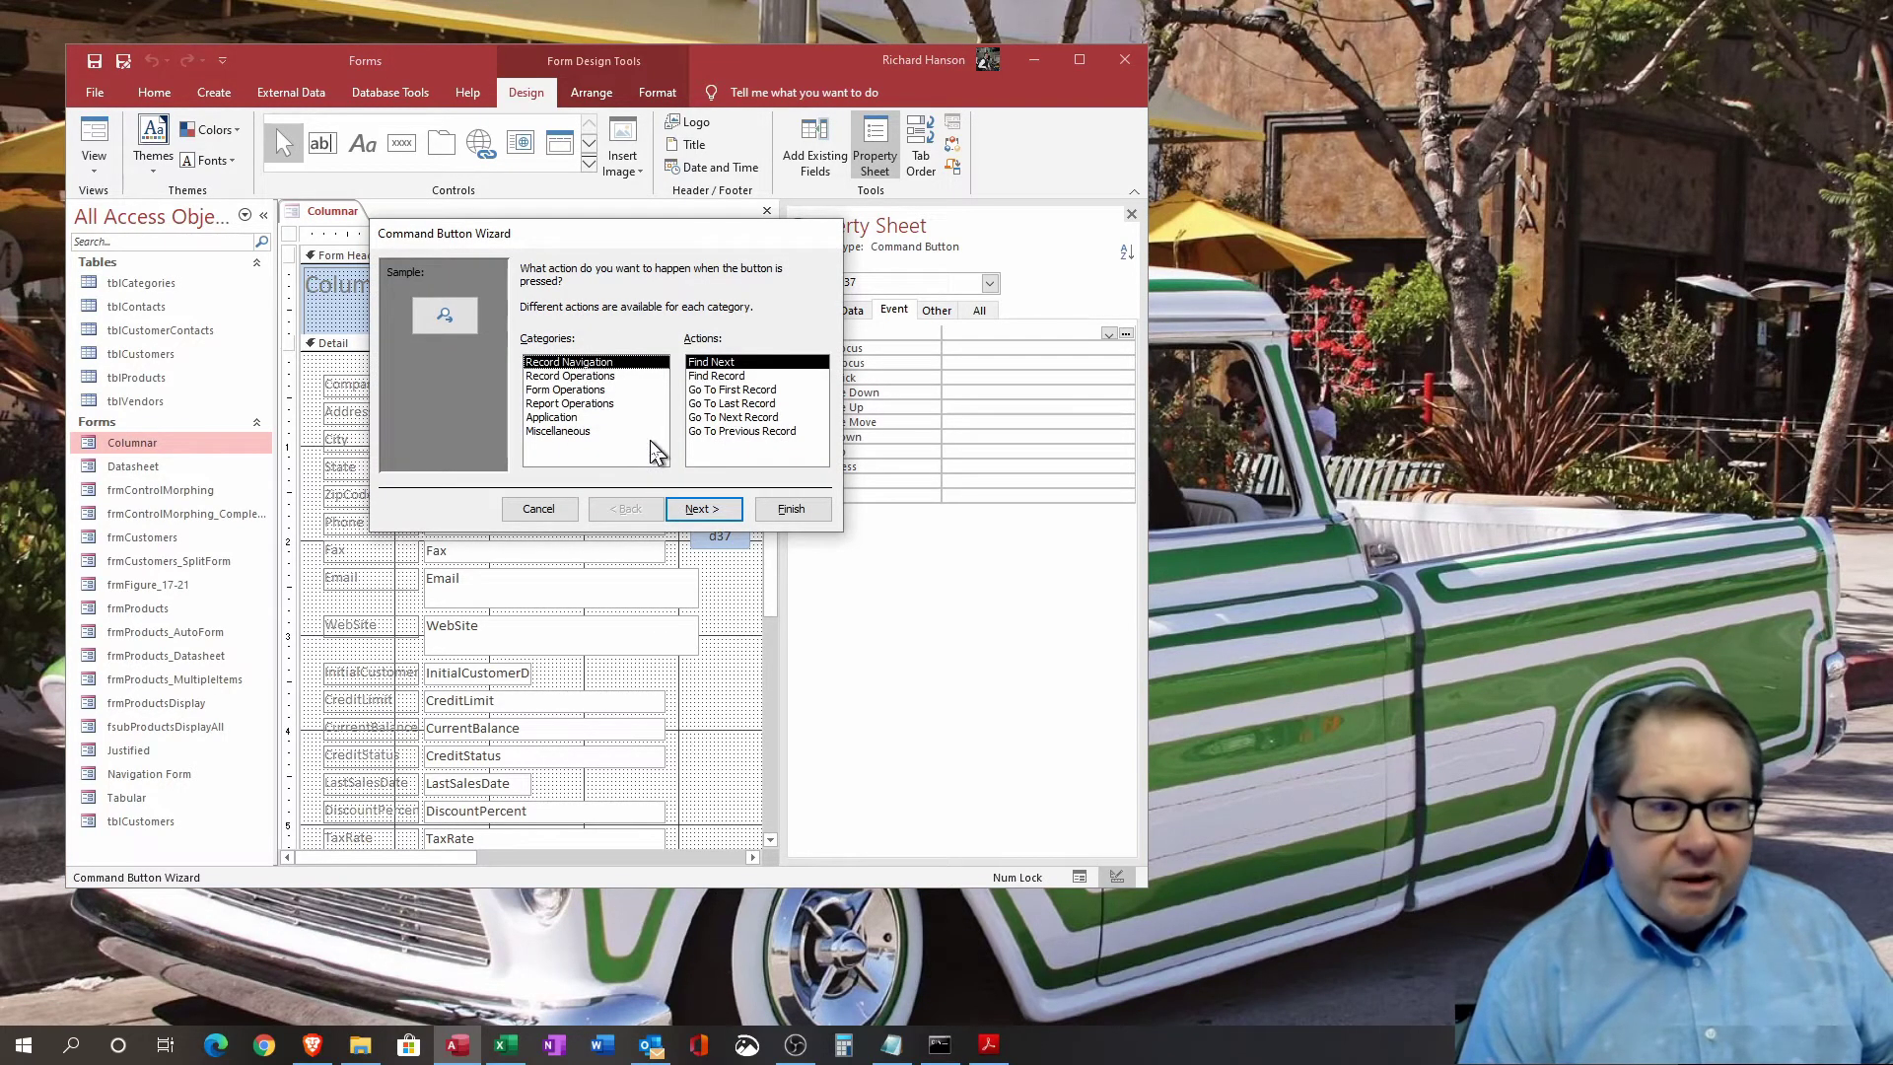
pyautogui.click(558, 431)
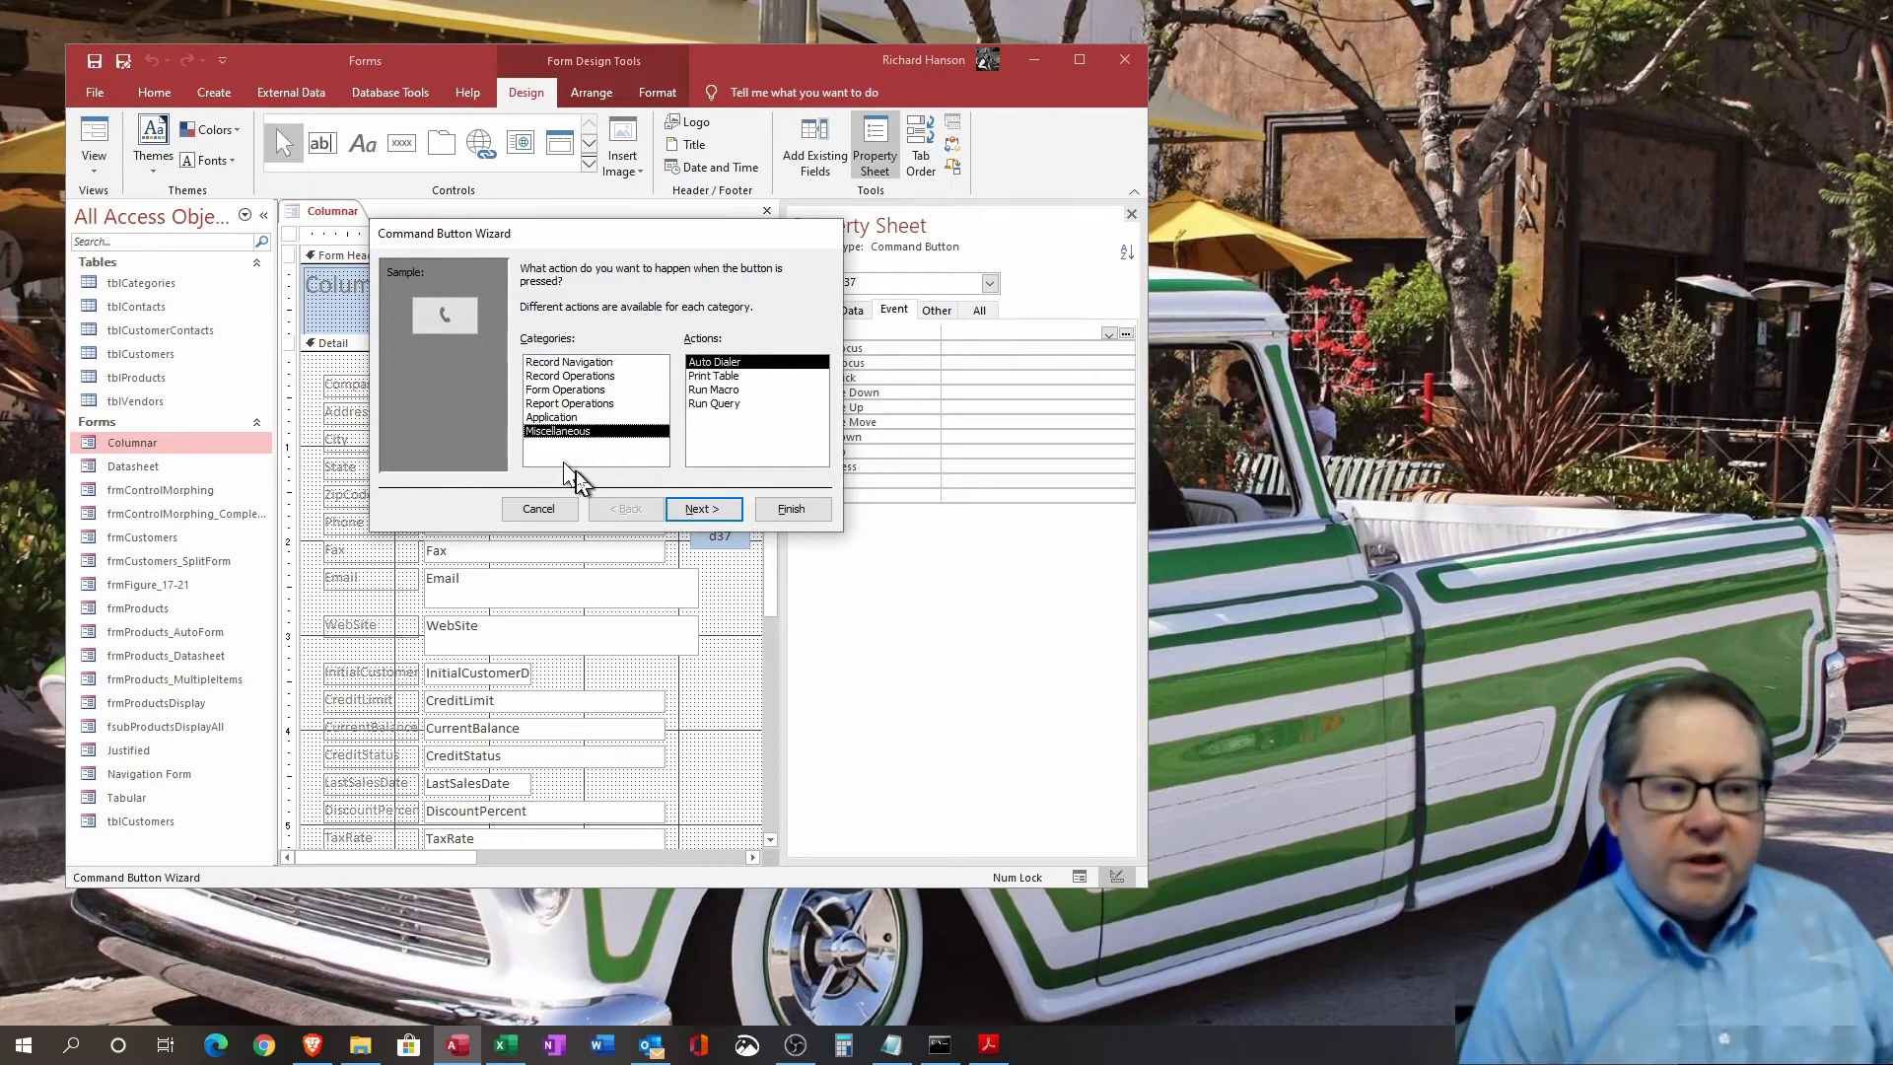
pyautogui.click(714, 376)
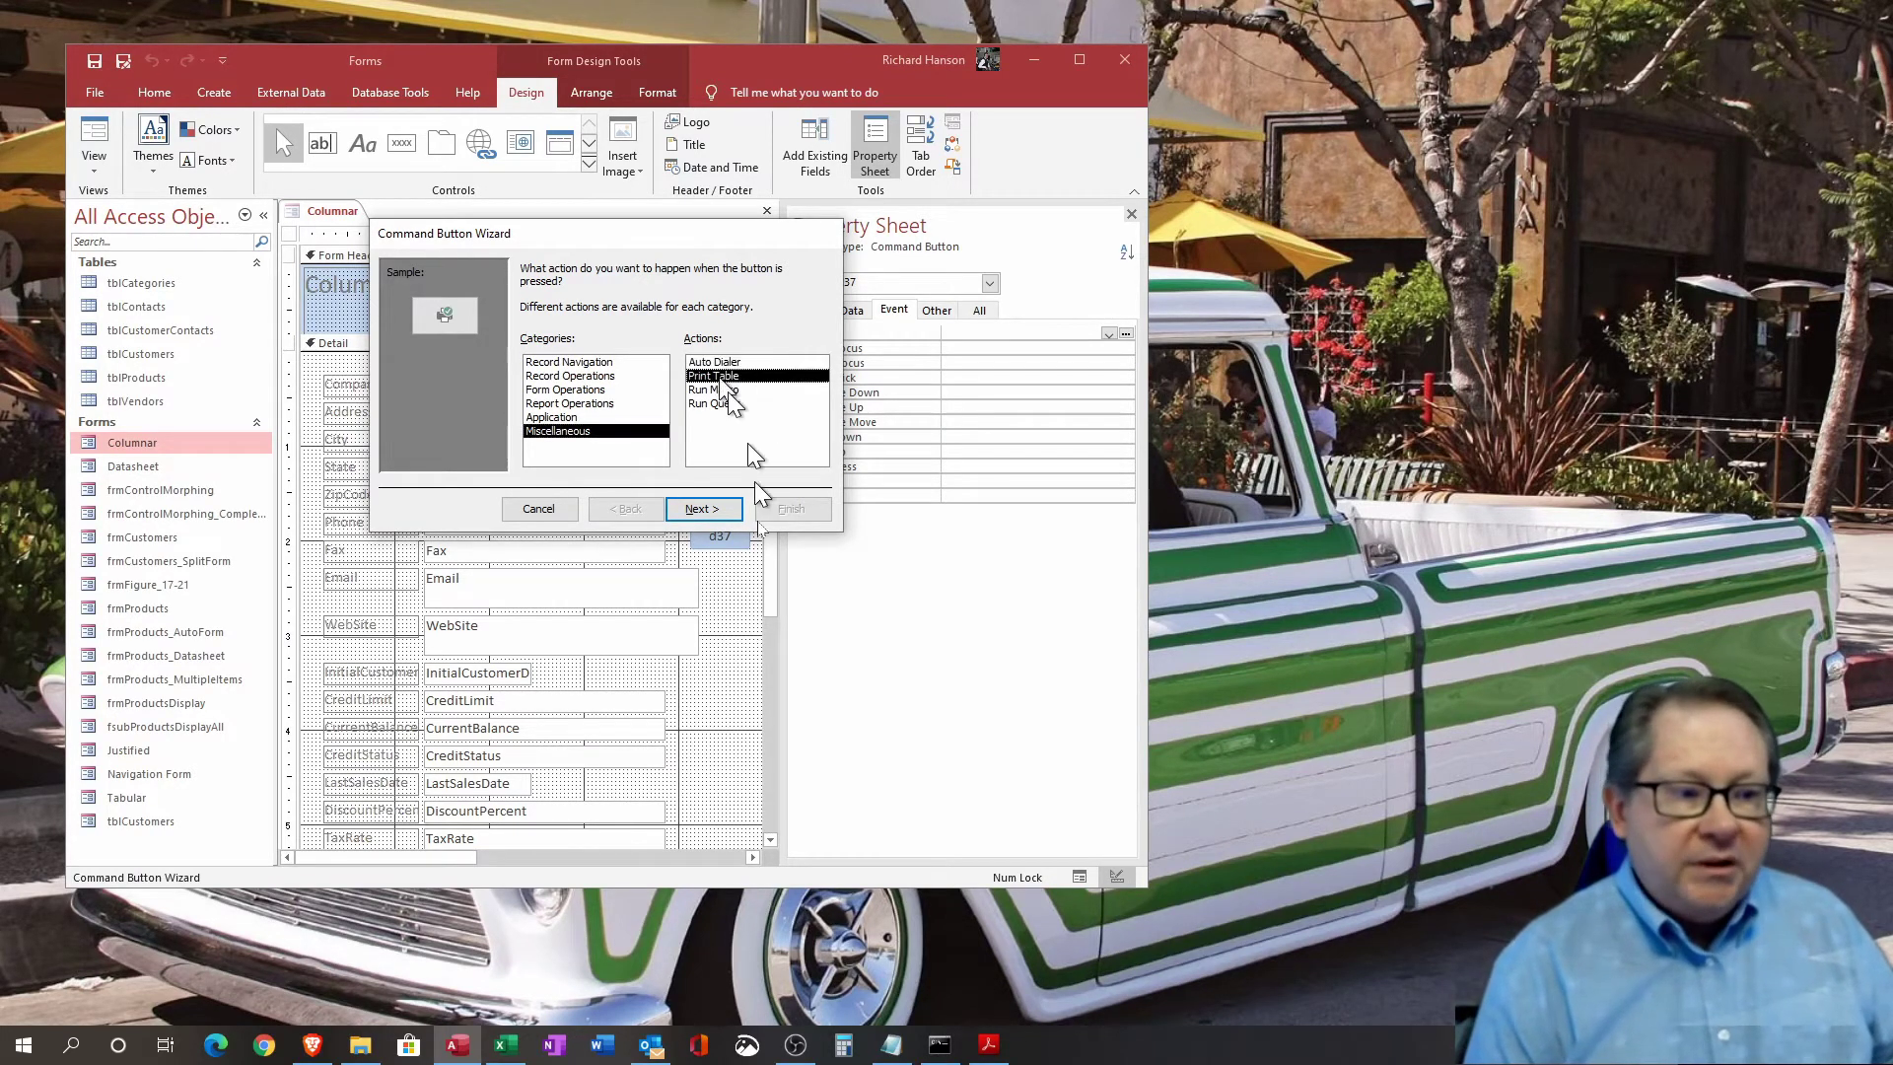
pyautogui.click(716, 512)
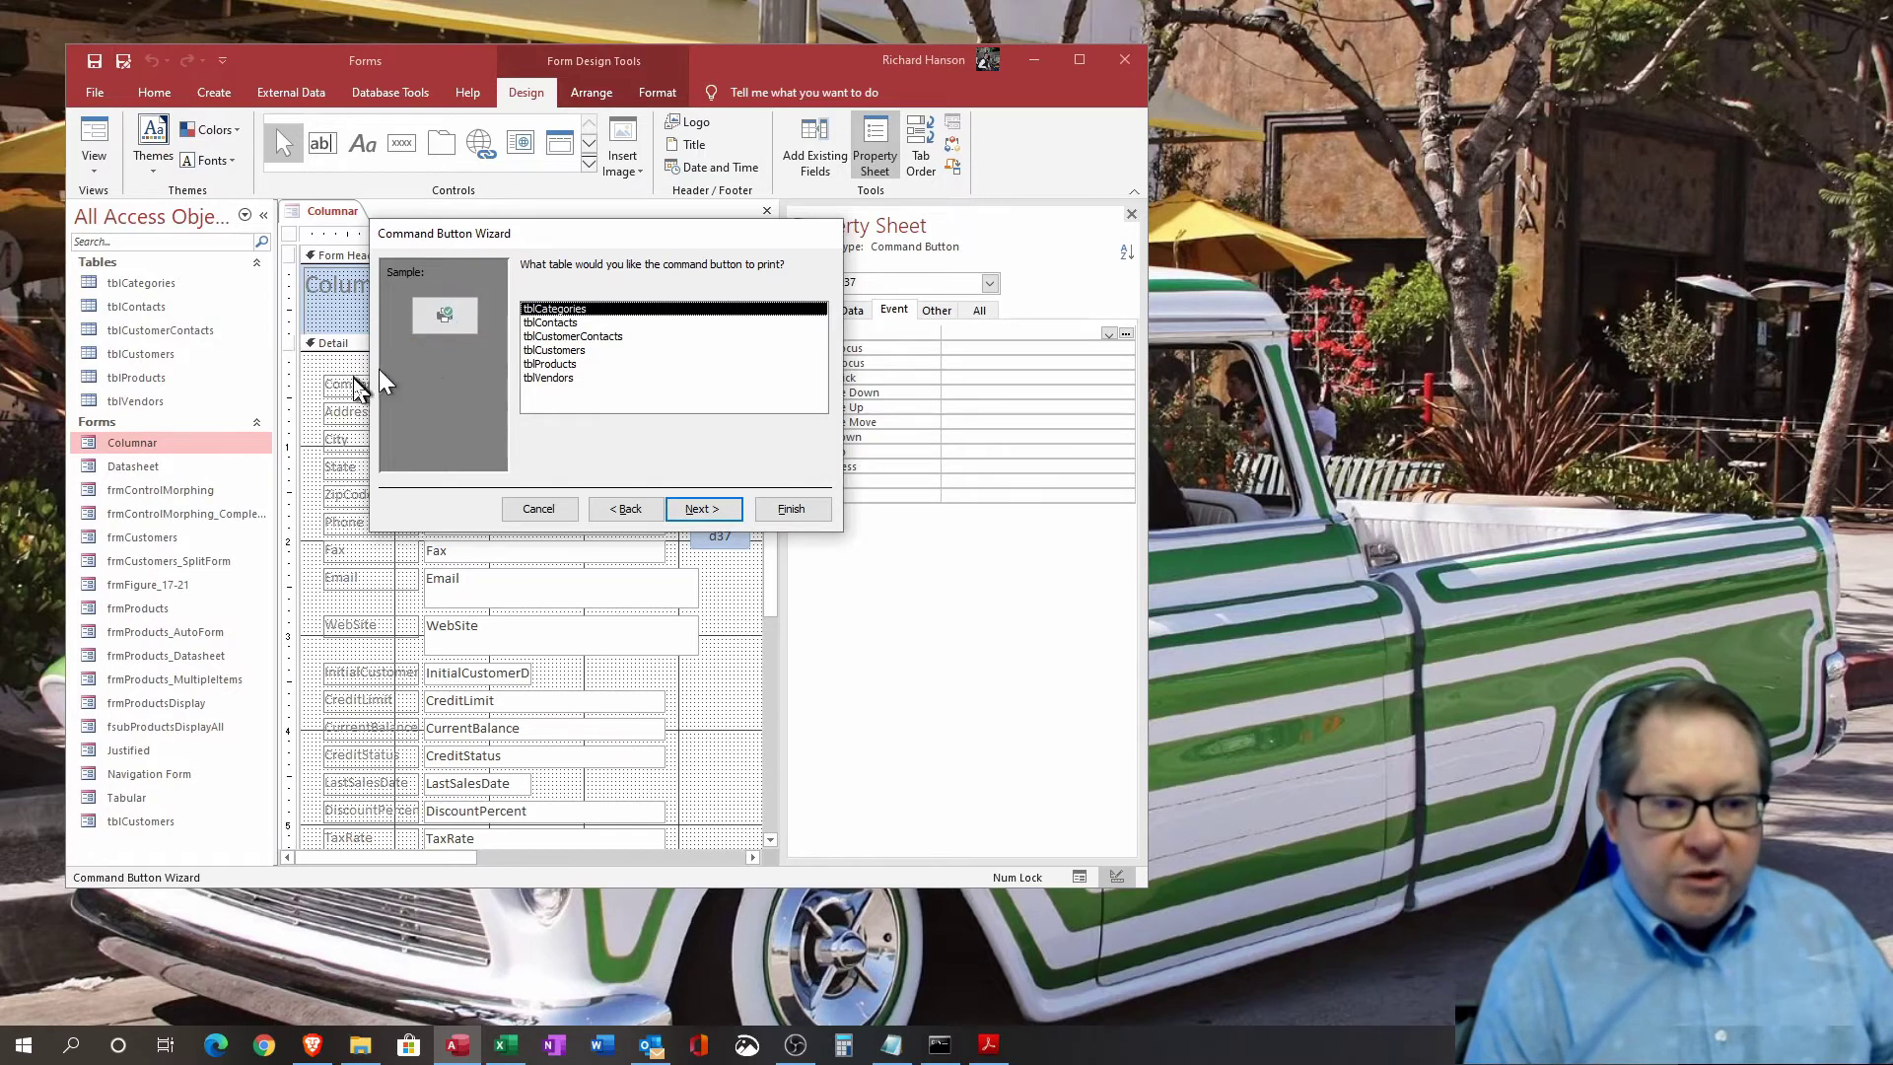
pyautogui.click(553, 351)
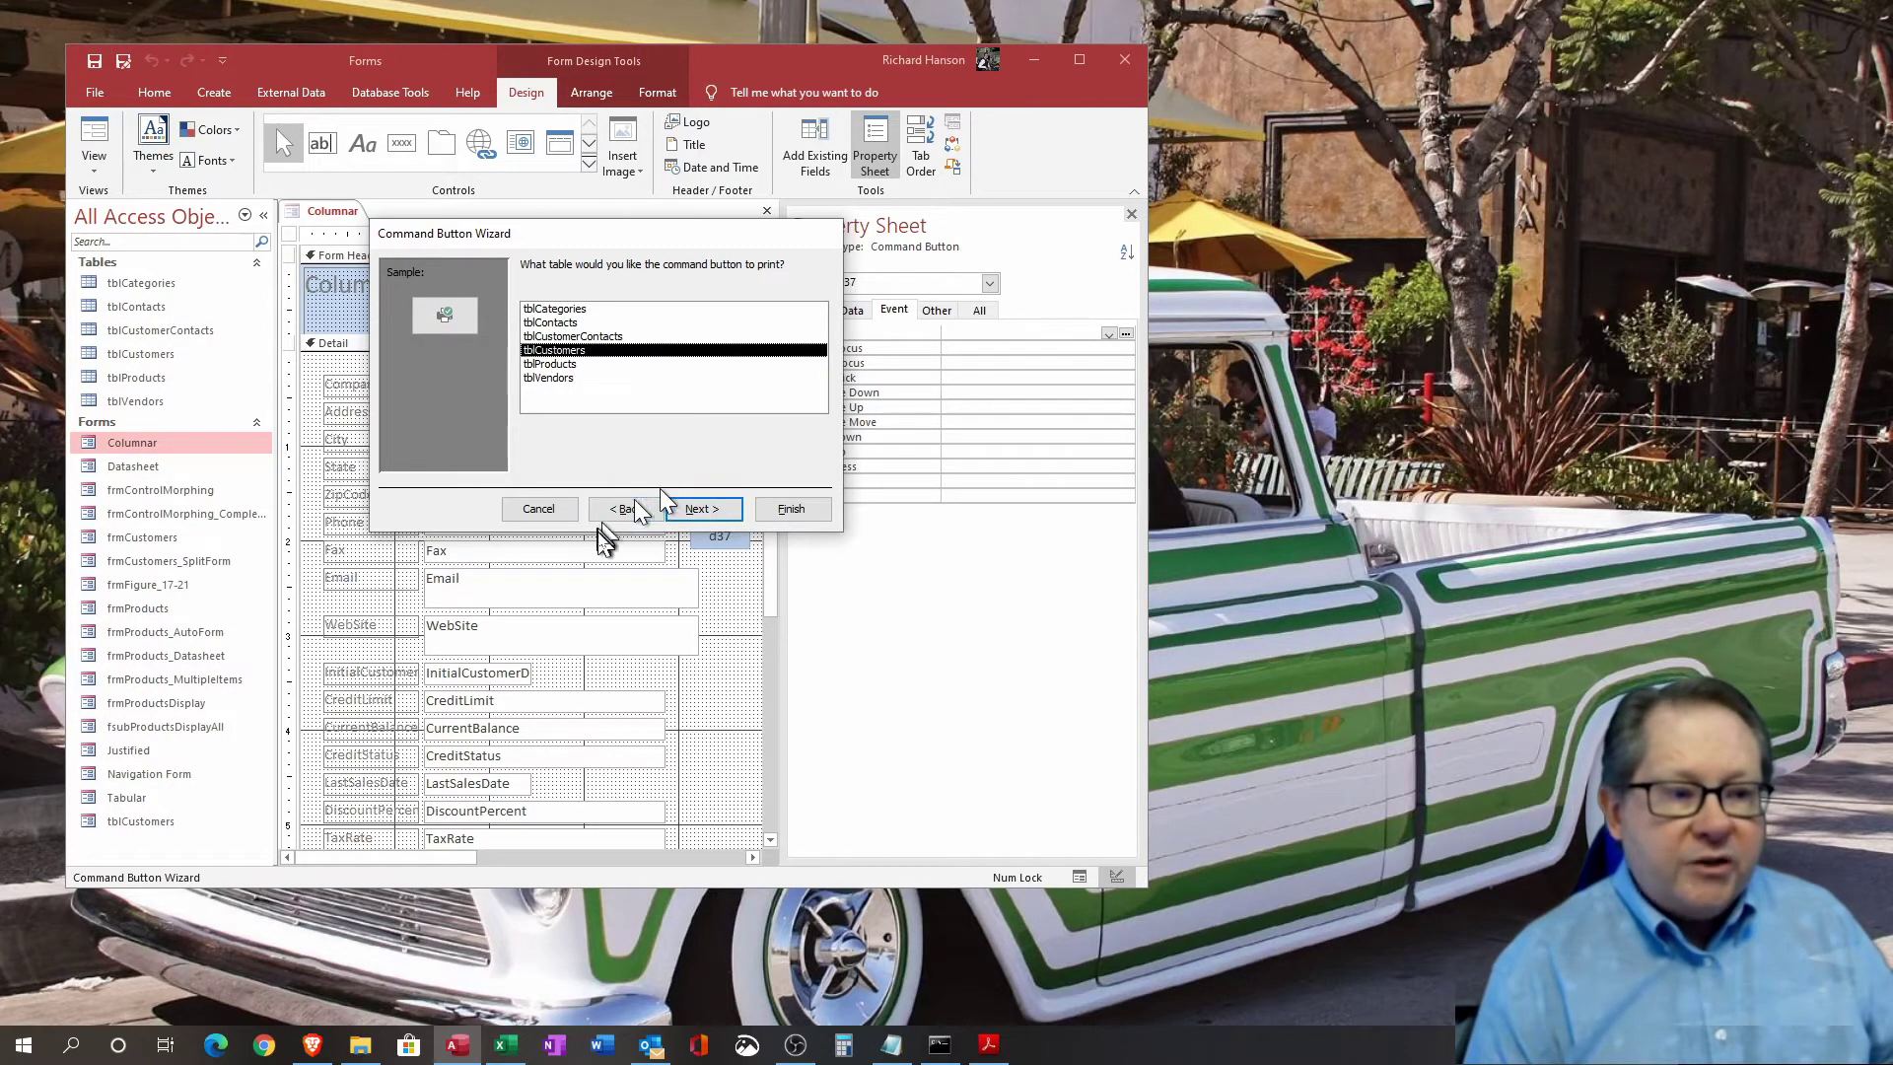
pyautogui.click(712, 513)
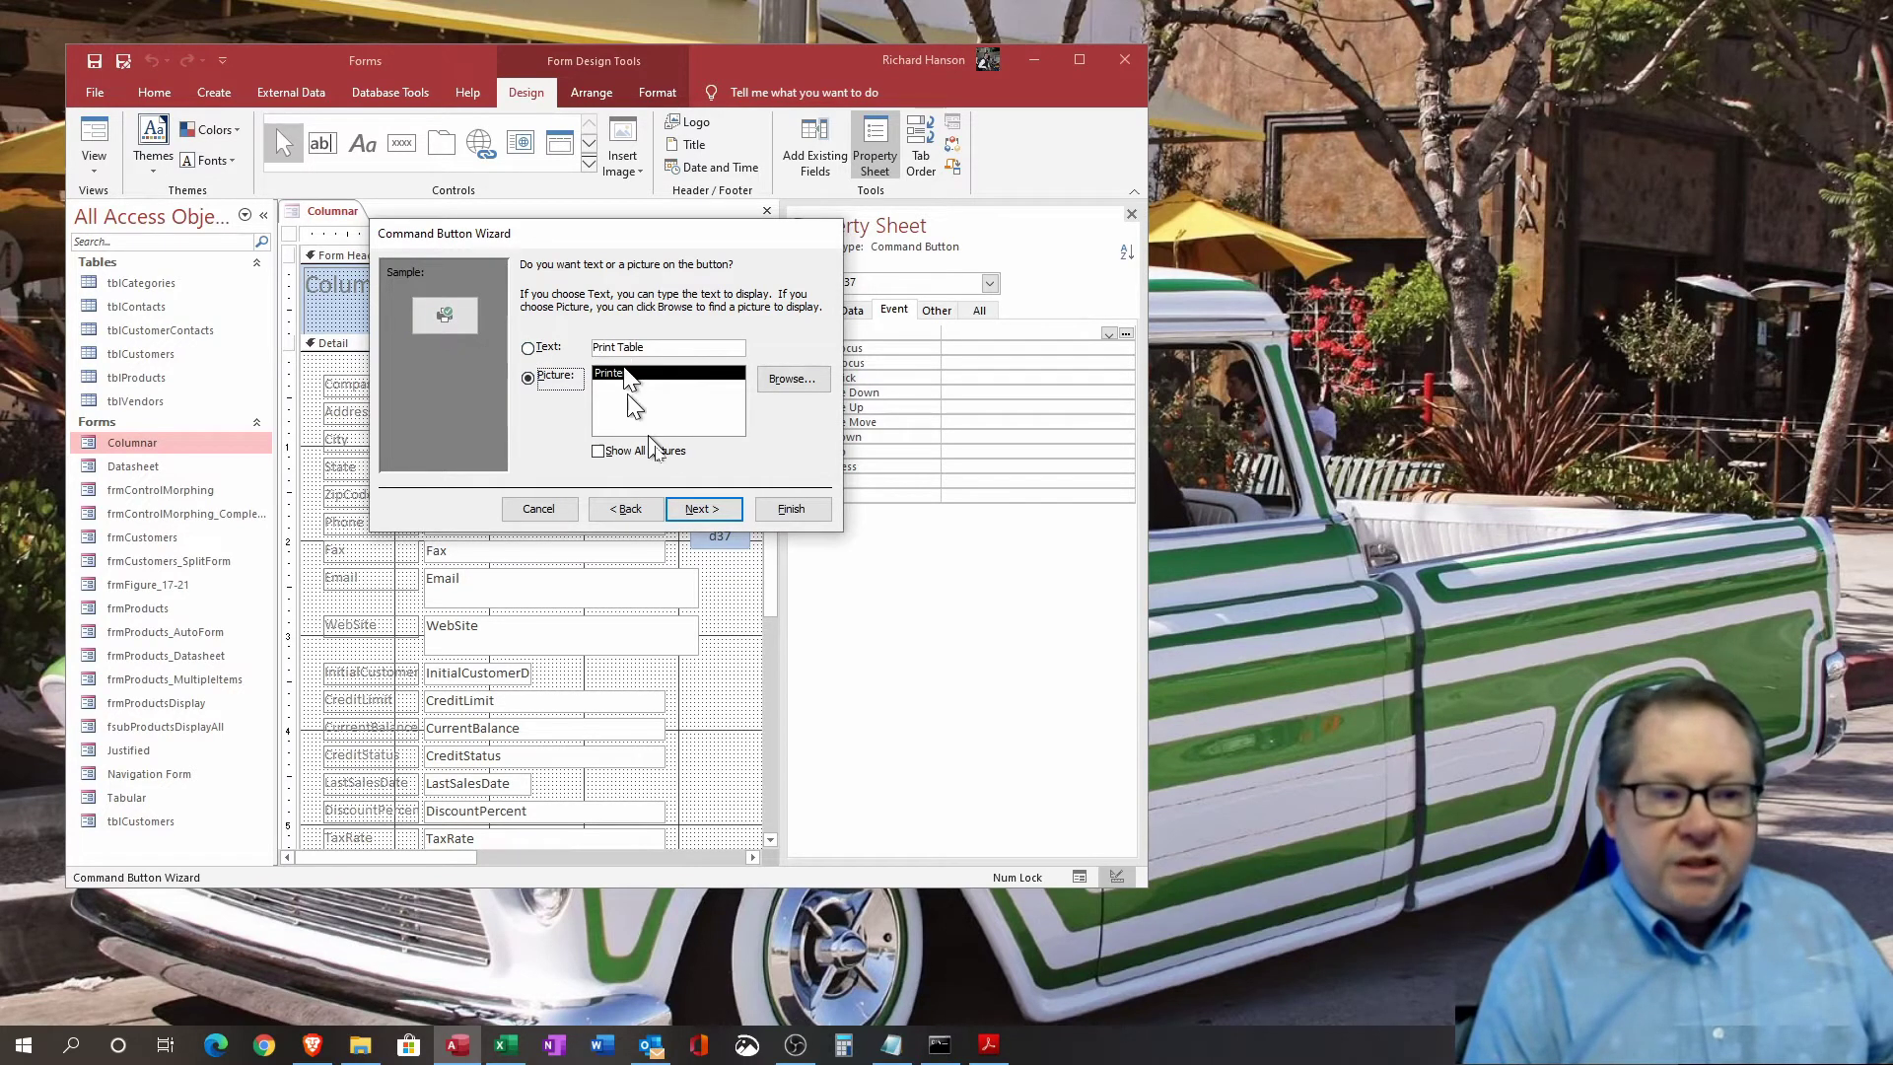
pyautogui.click(728, 513)
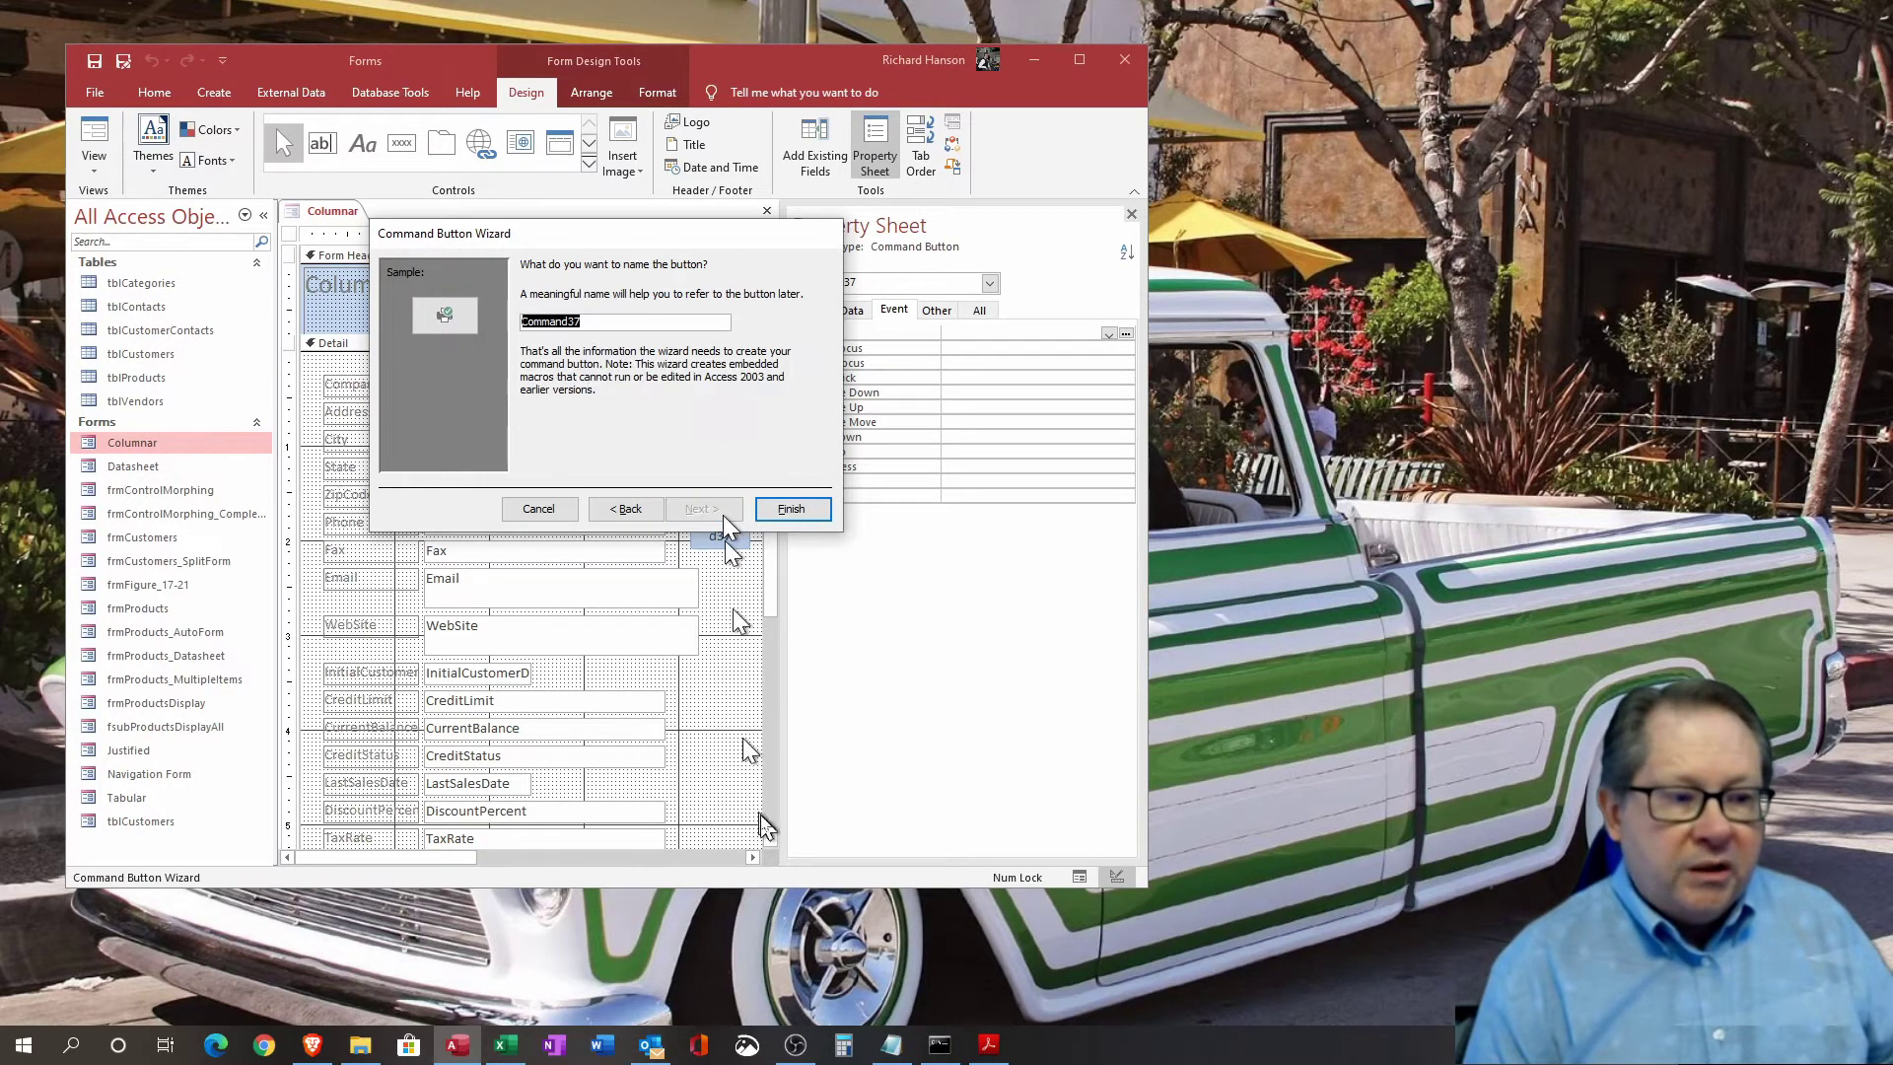
# - Finish the print table button and view the form in Form View on the Fun Zone record
pyautogui.click(793, 509)
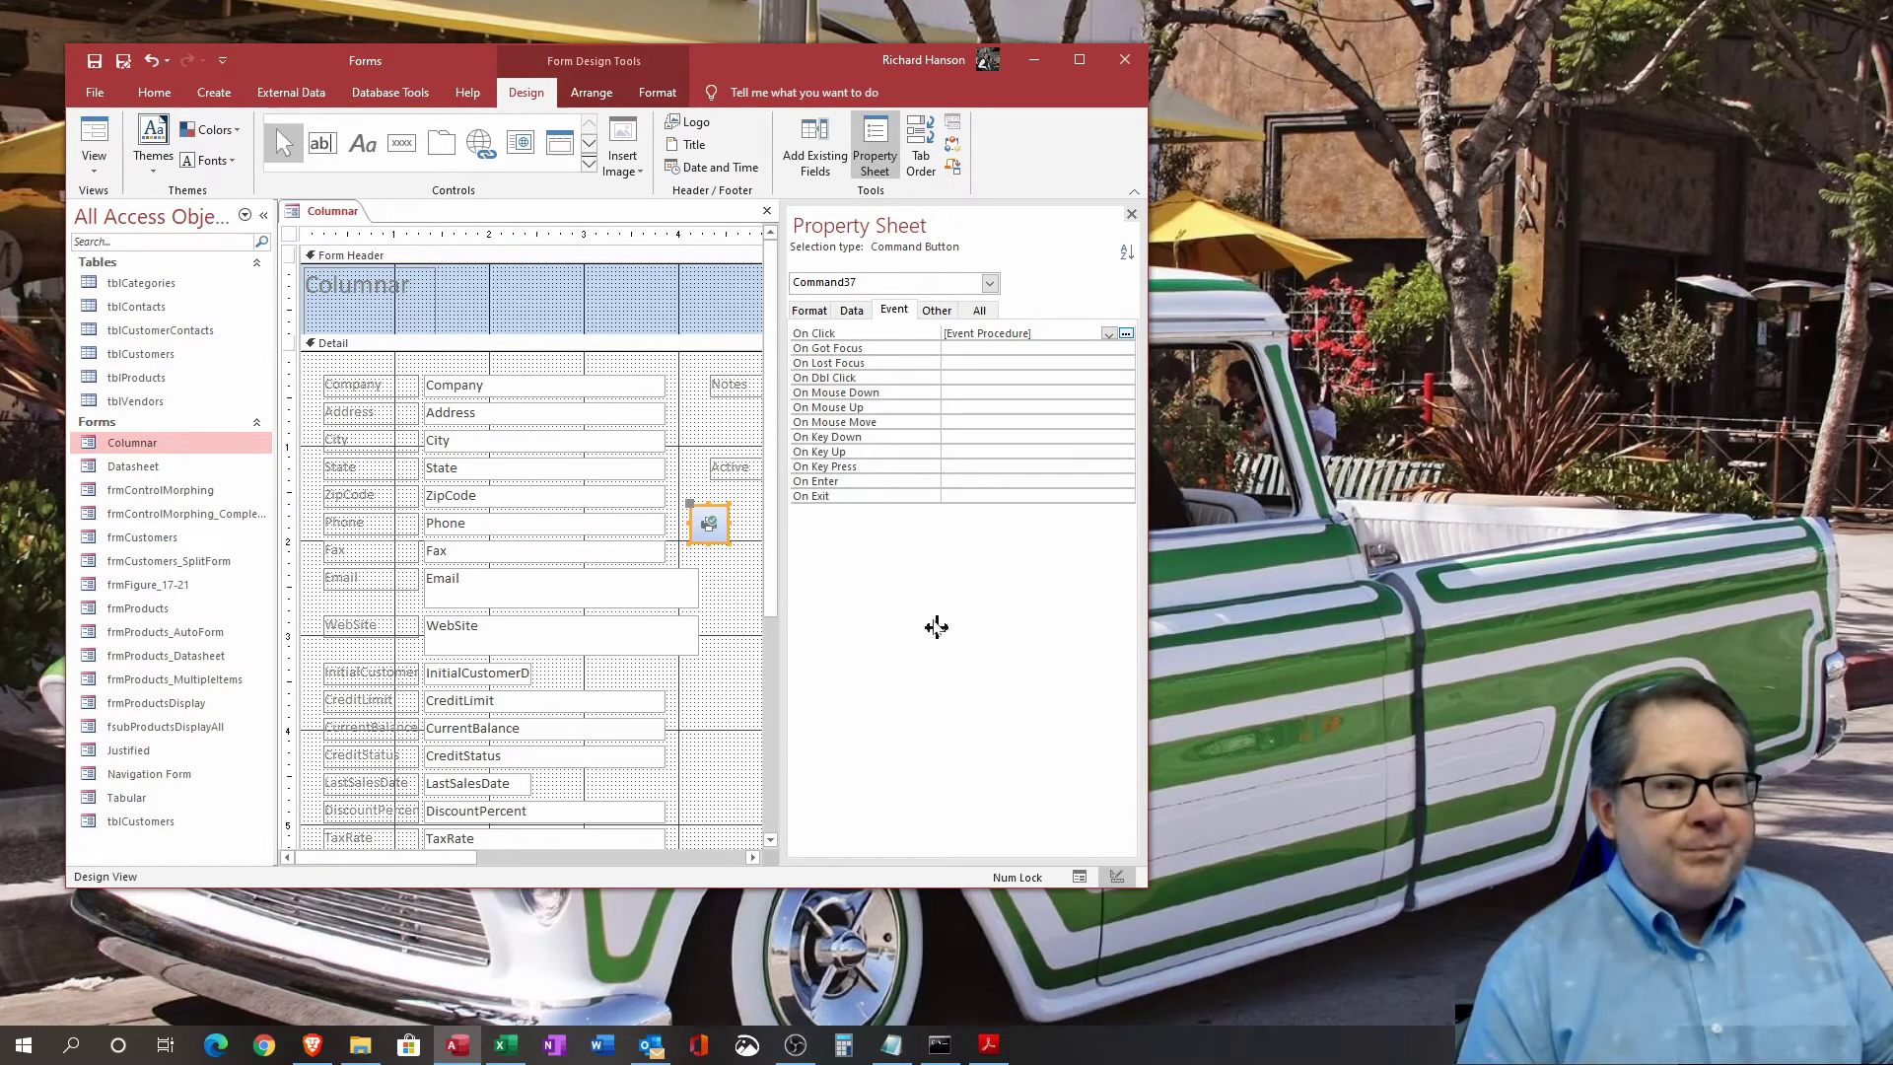
pyautogui.click(94, 138)
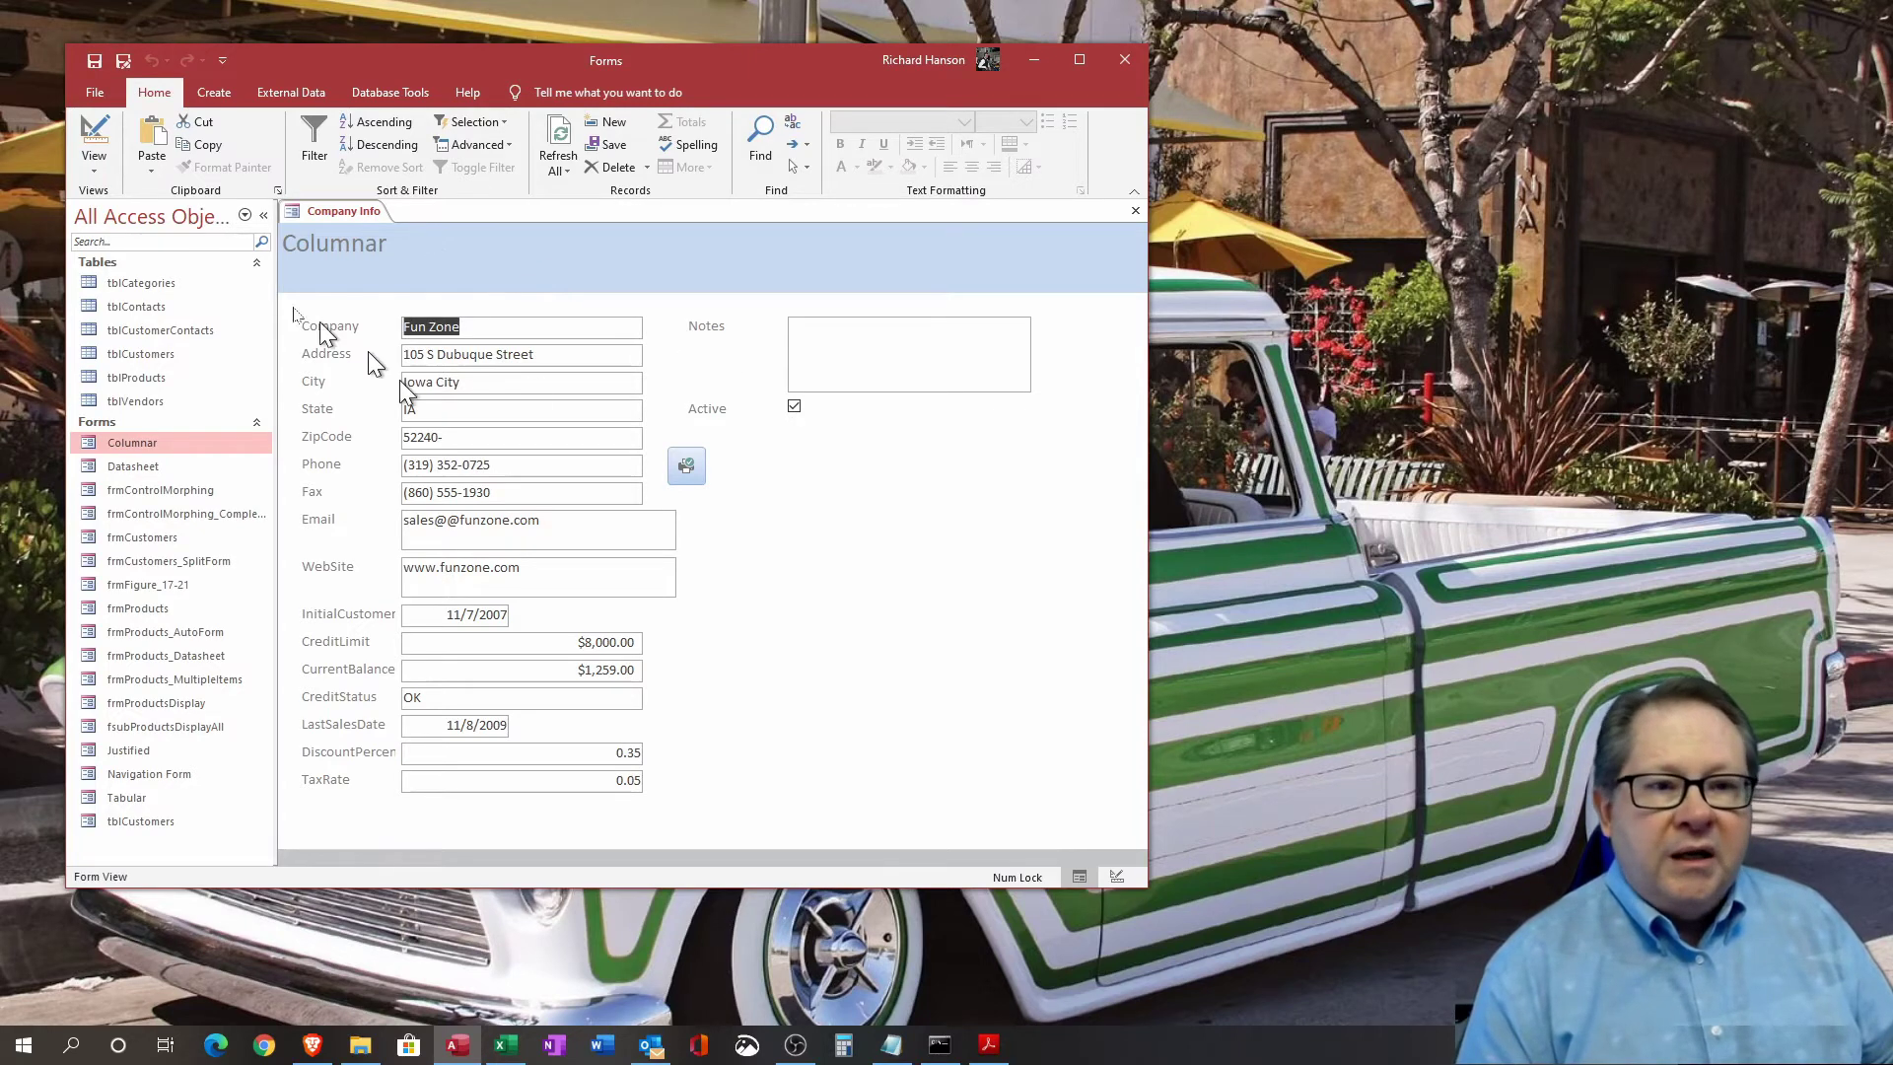
# - Switch back to Design View, showing Command37's On Click set to [Event Procedure]
pyautogui.click(94, 138)
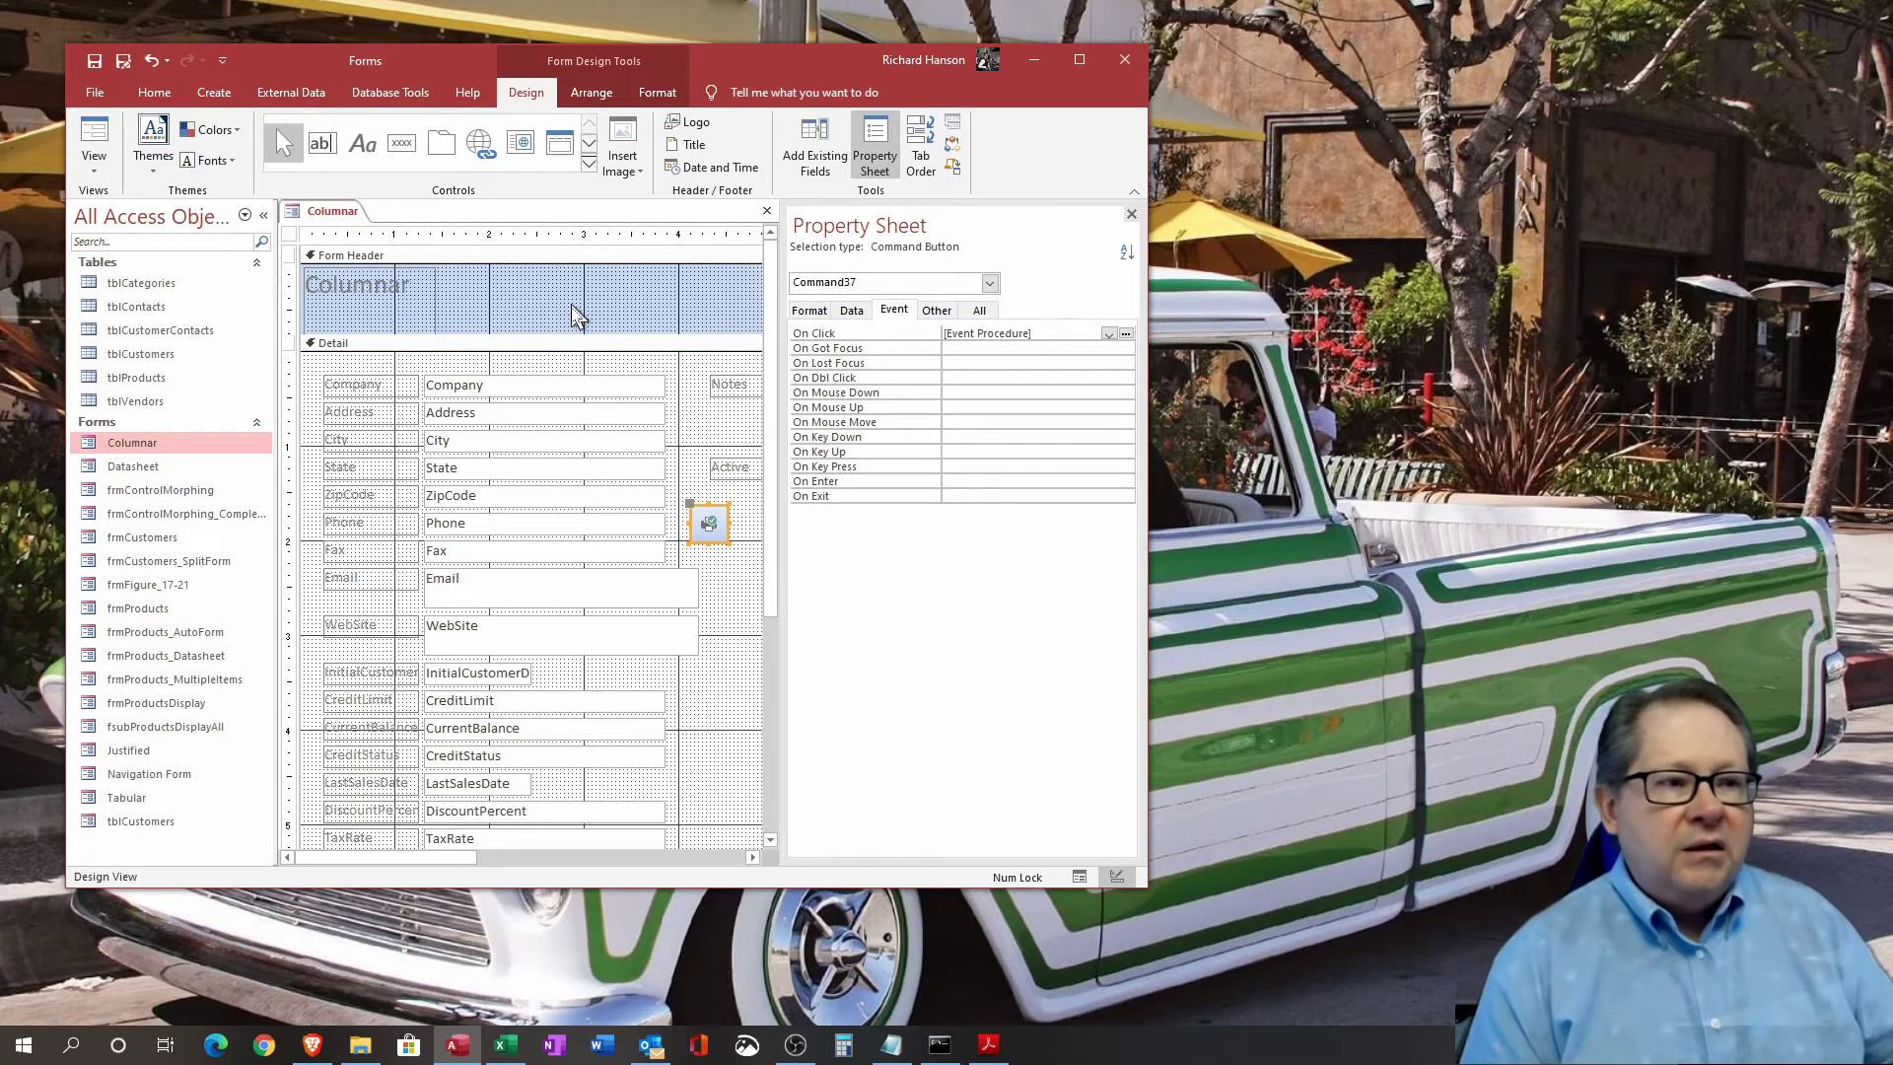
# - Select the whole form and set its Close Button format property to No
pyautogui.click(811, 312)
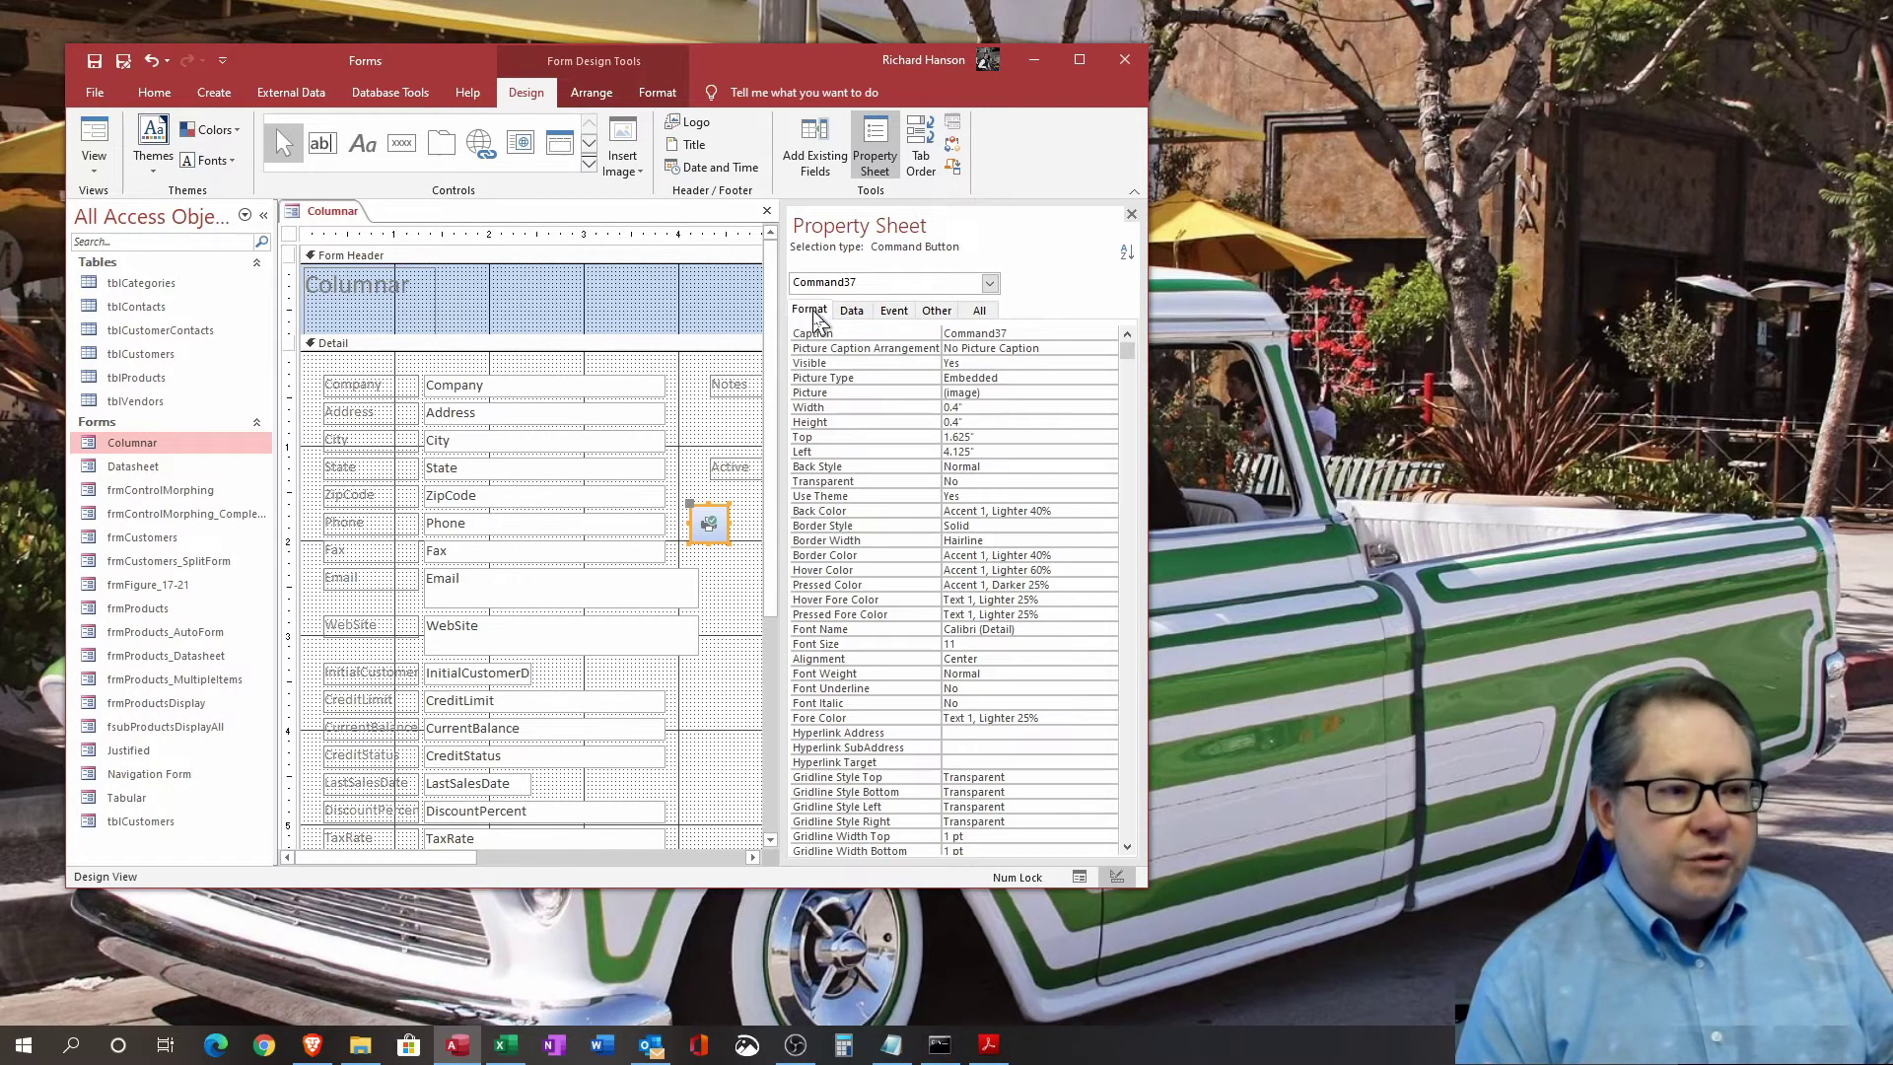
pyautogui.click(291, 236)
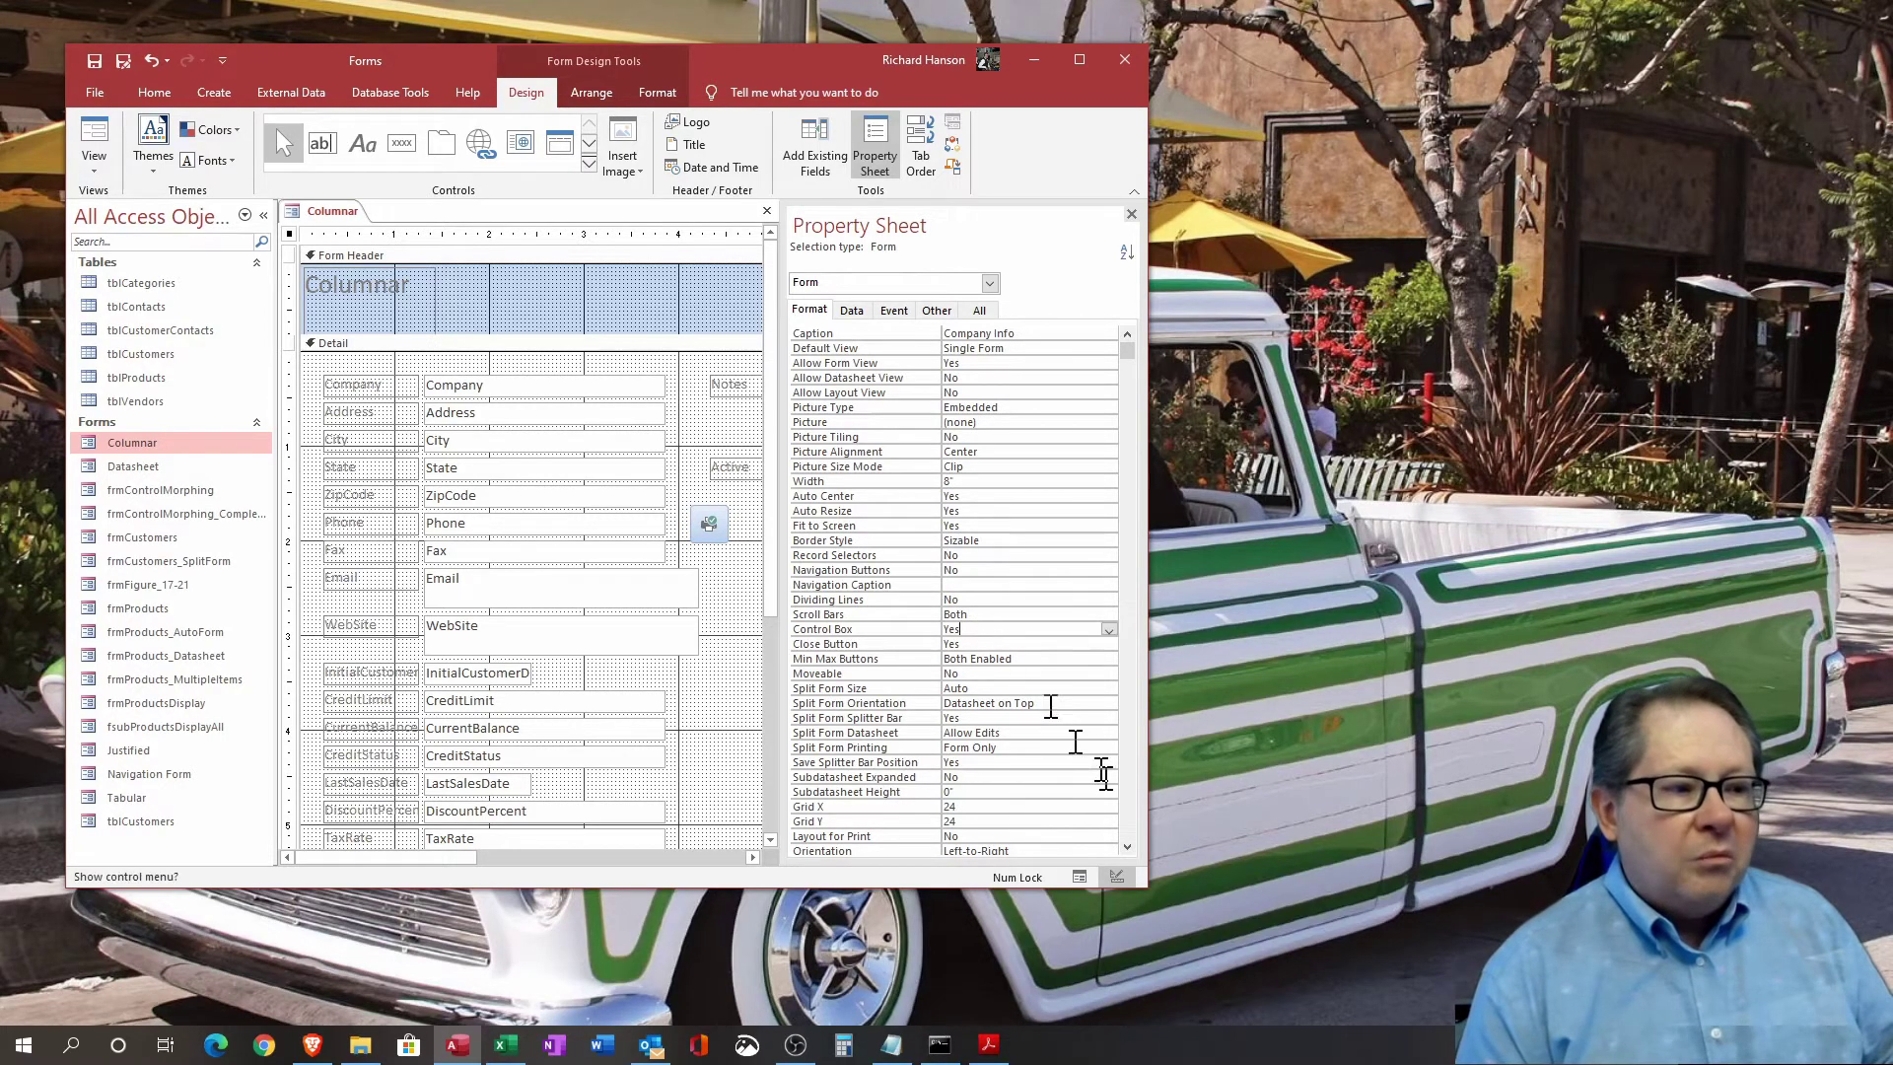
pyautogui.click(1051, 641)
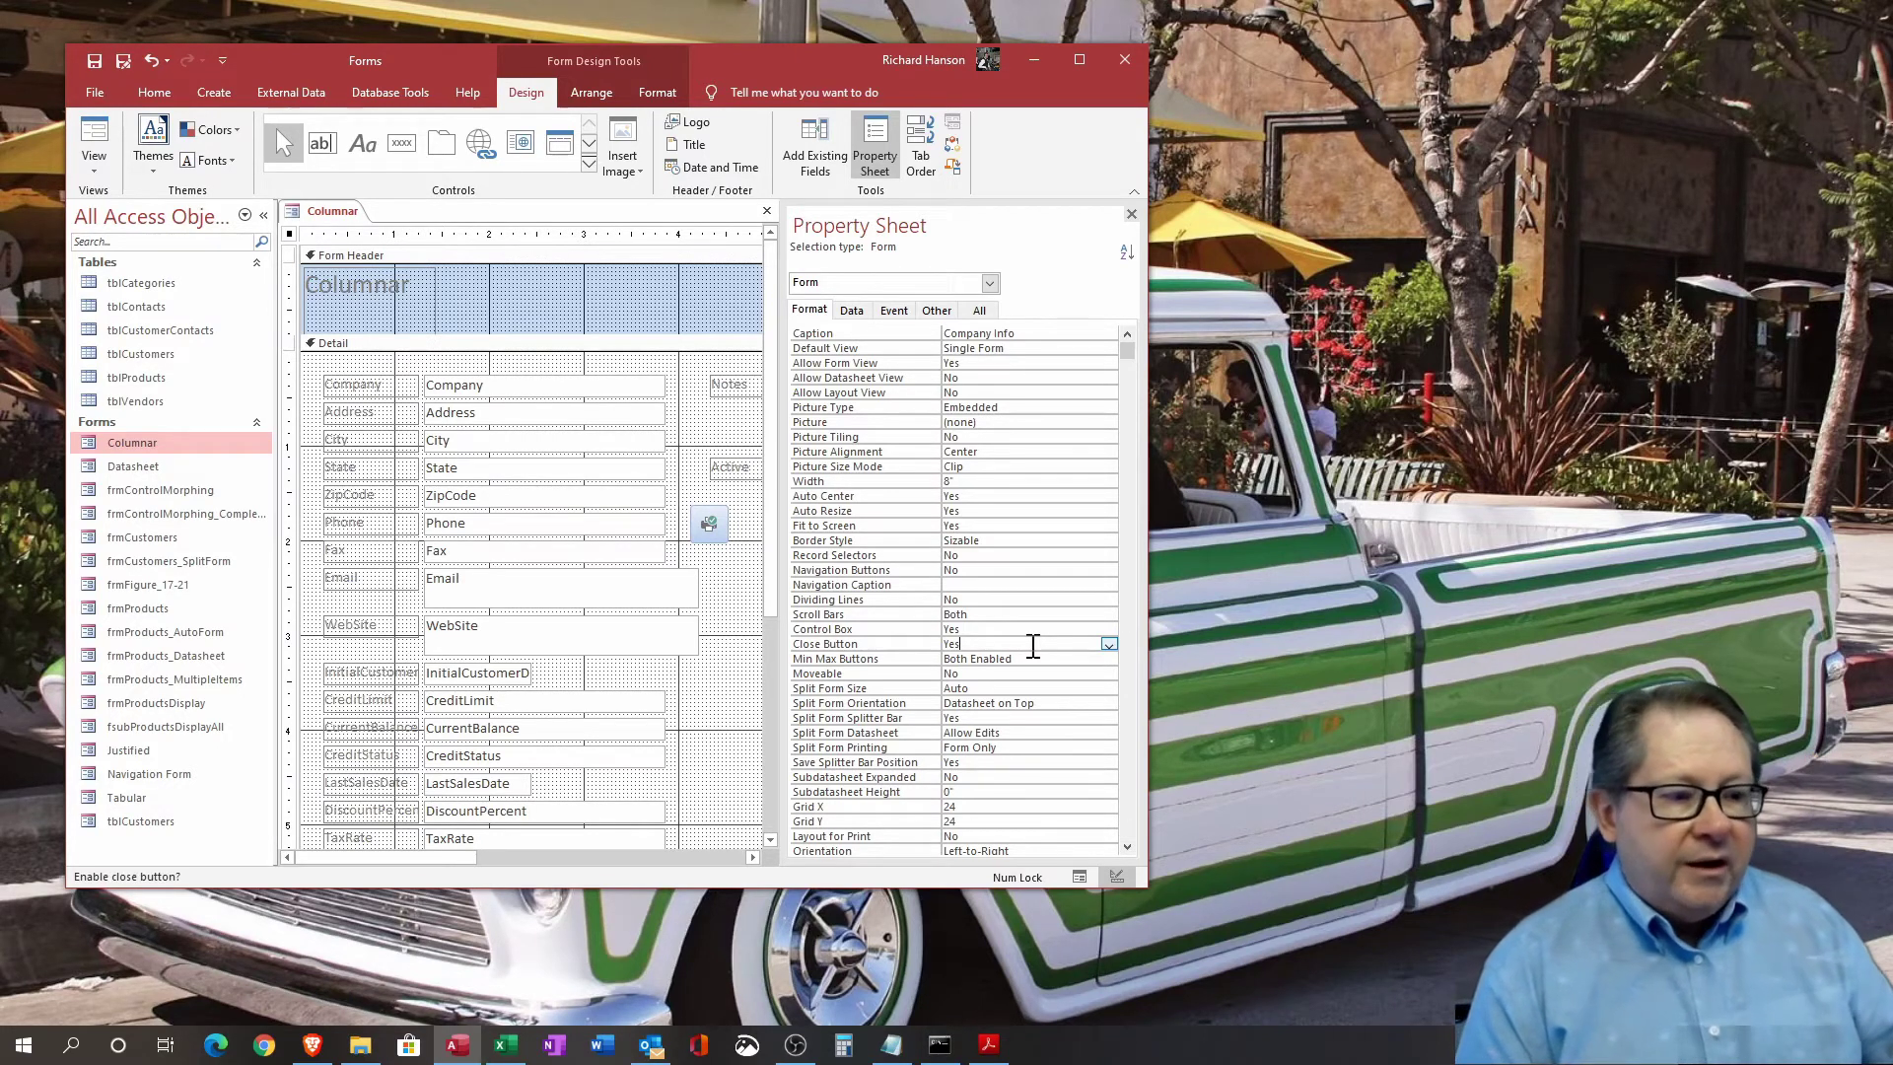
pyautogui.click(1108, 646)
pyautogui.click(1079, 673)
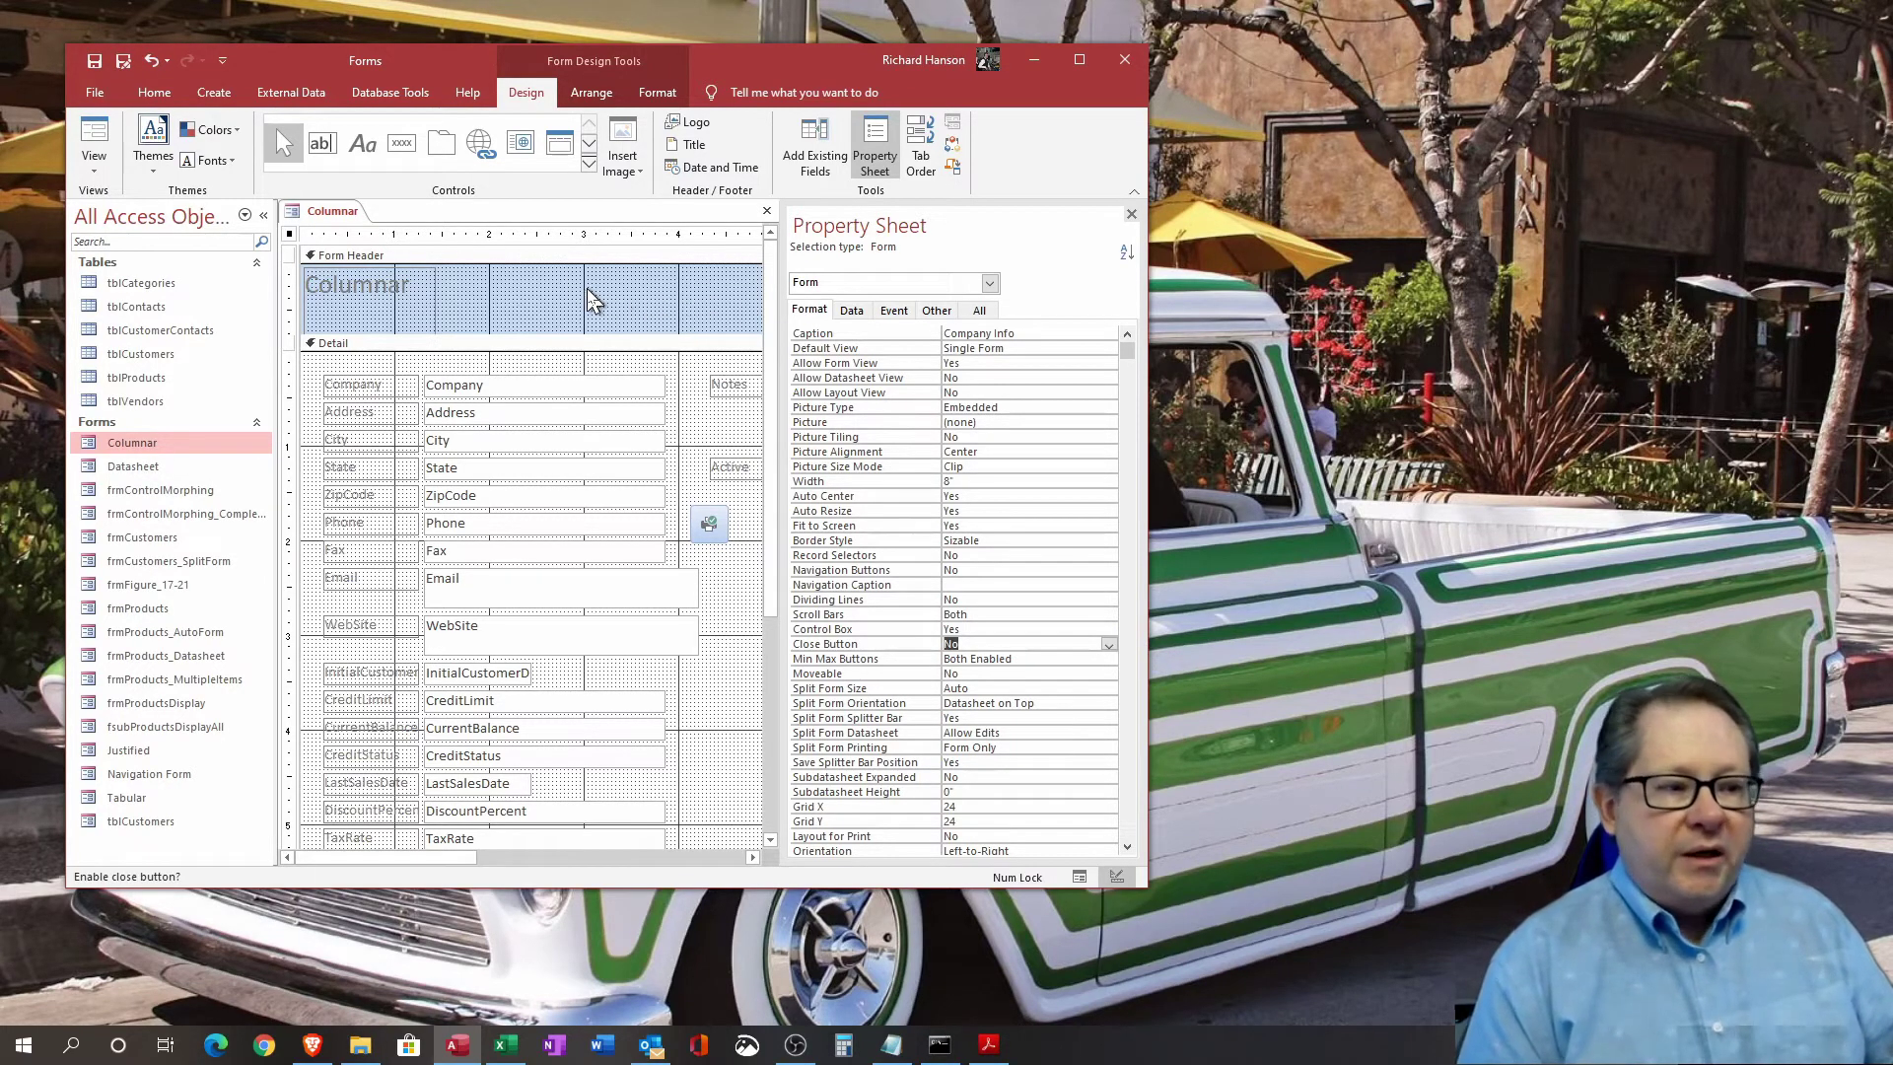
# - Draw a Close Form button with the Exit Doorway picture in the form header
pyautogui.click(550, 281)
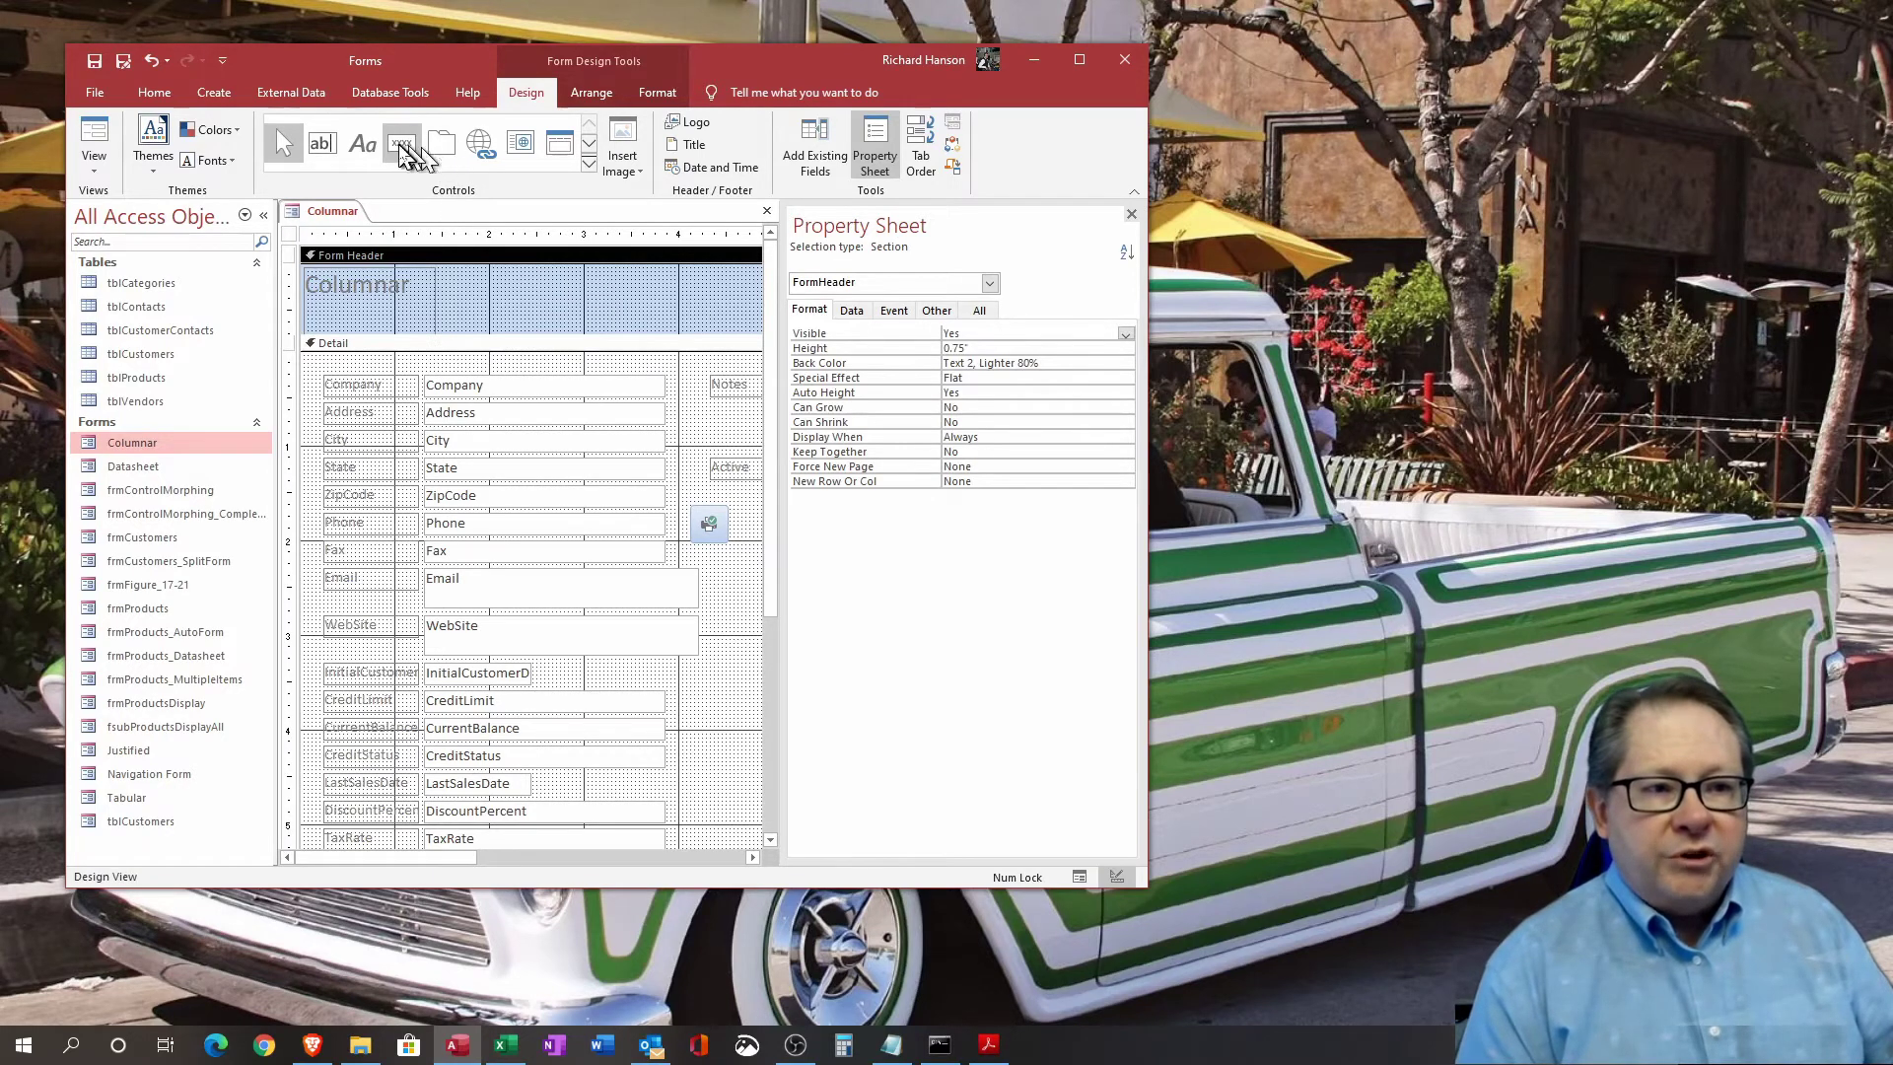
pyautogui.click(401, 145)
pyautogui.moveTo(511, 276); pyautogui.dragTo(630, 308)
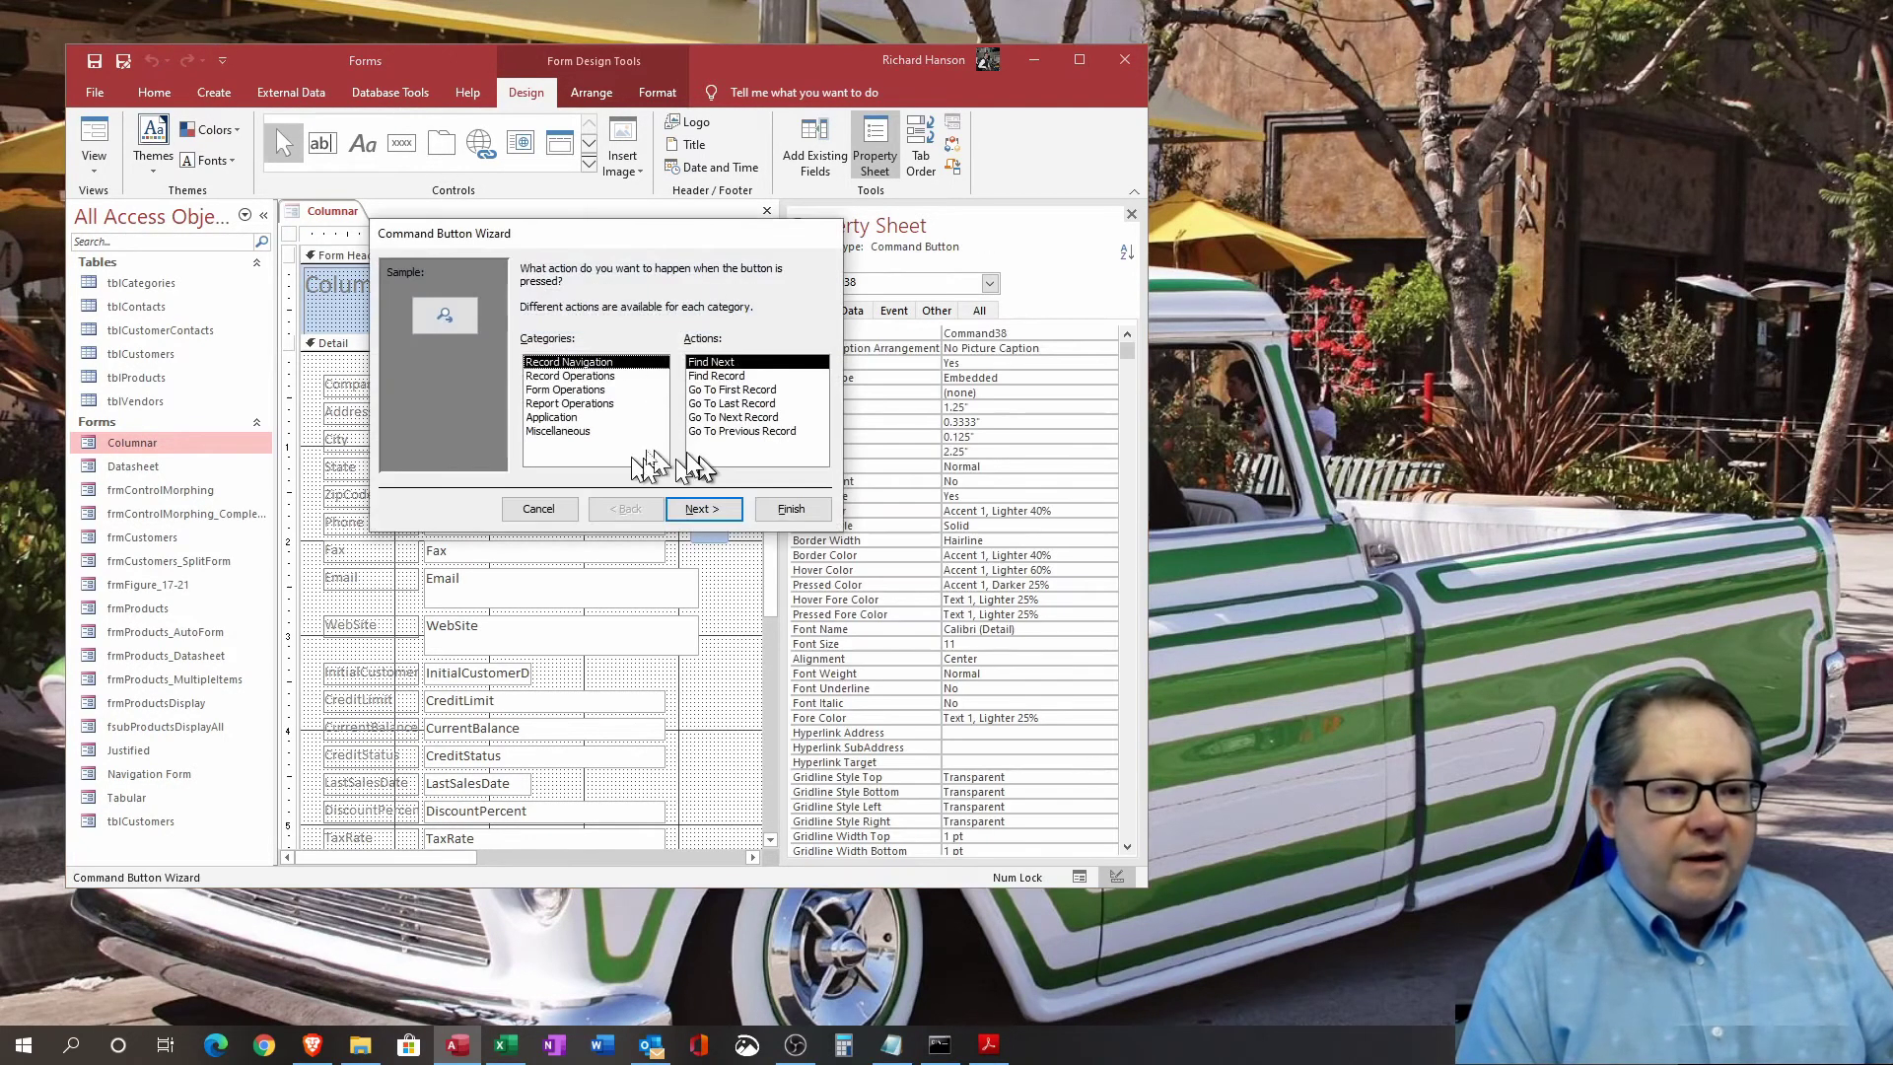
pyautogui.click(567, 390)
pyautogui.click(712, 376)
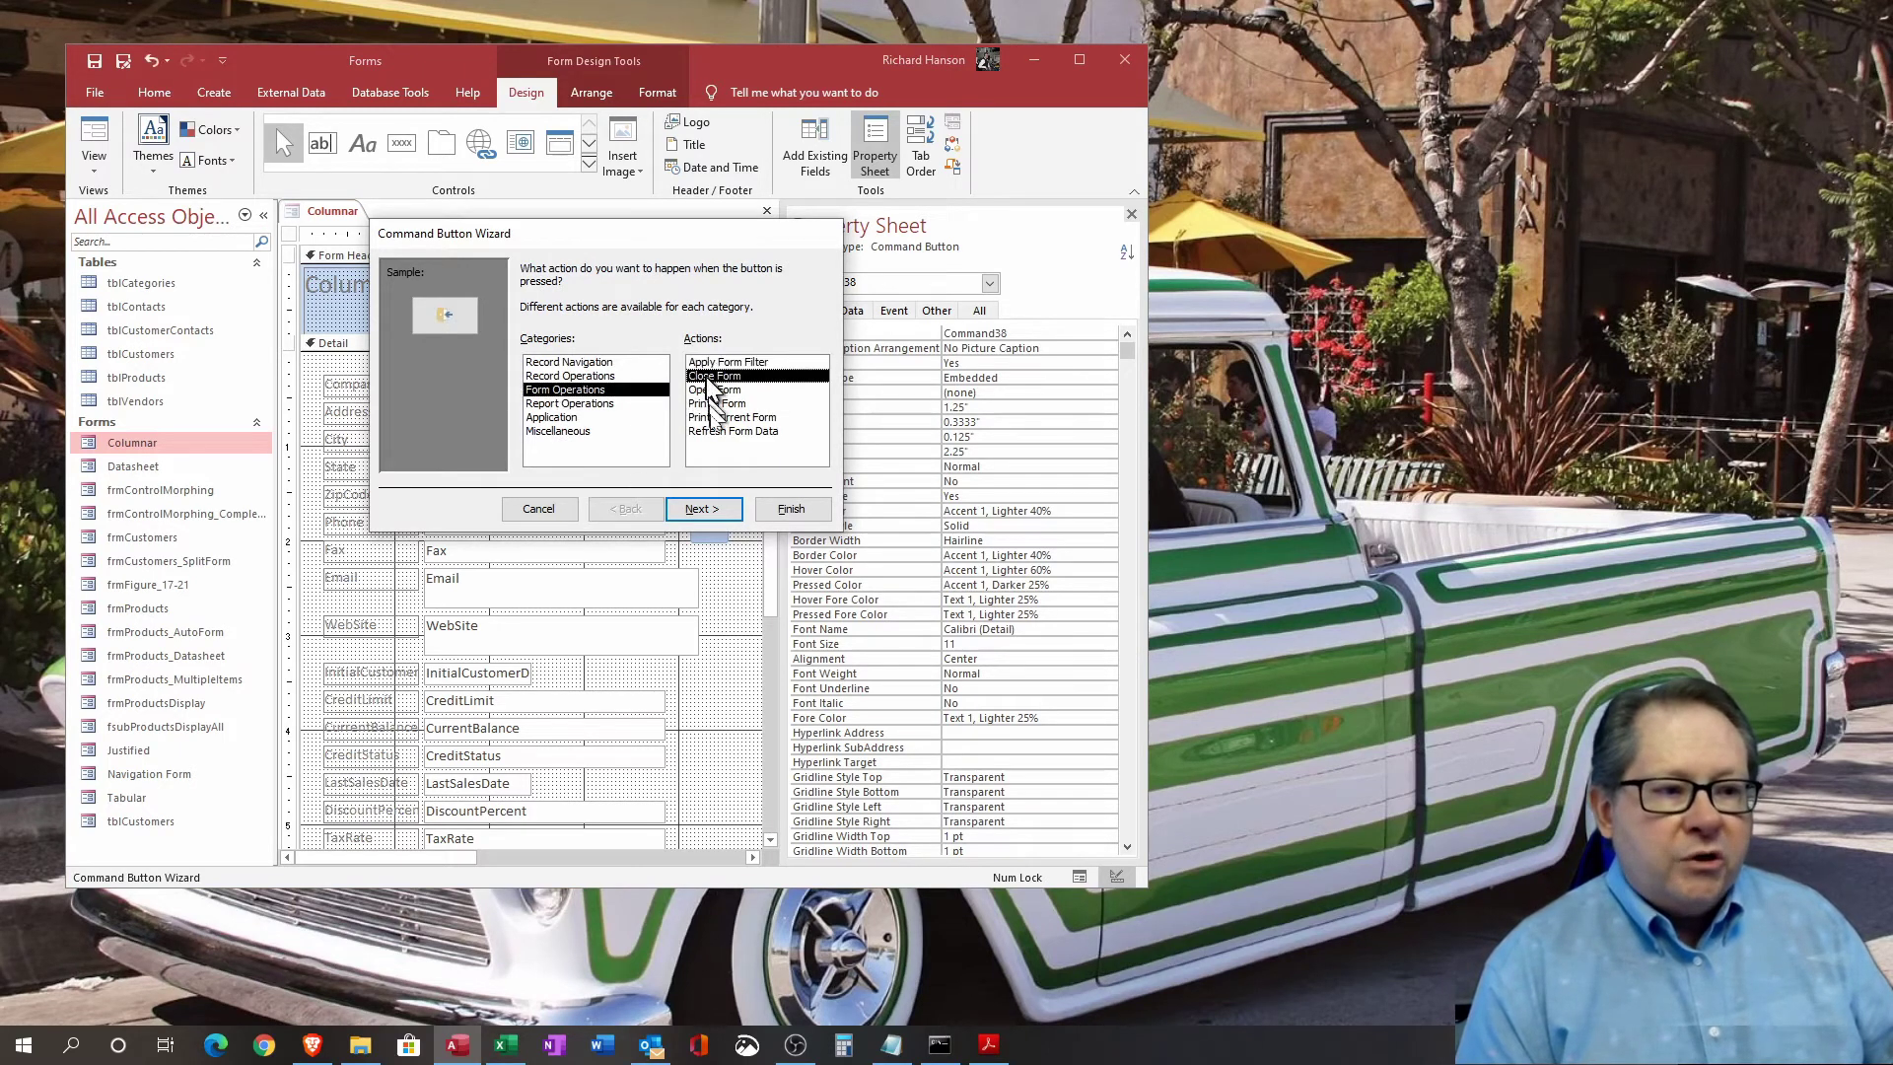
pyautogui.click(702, 509)
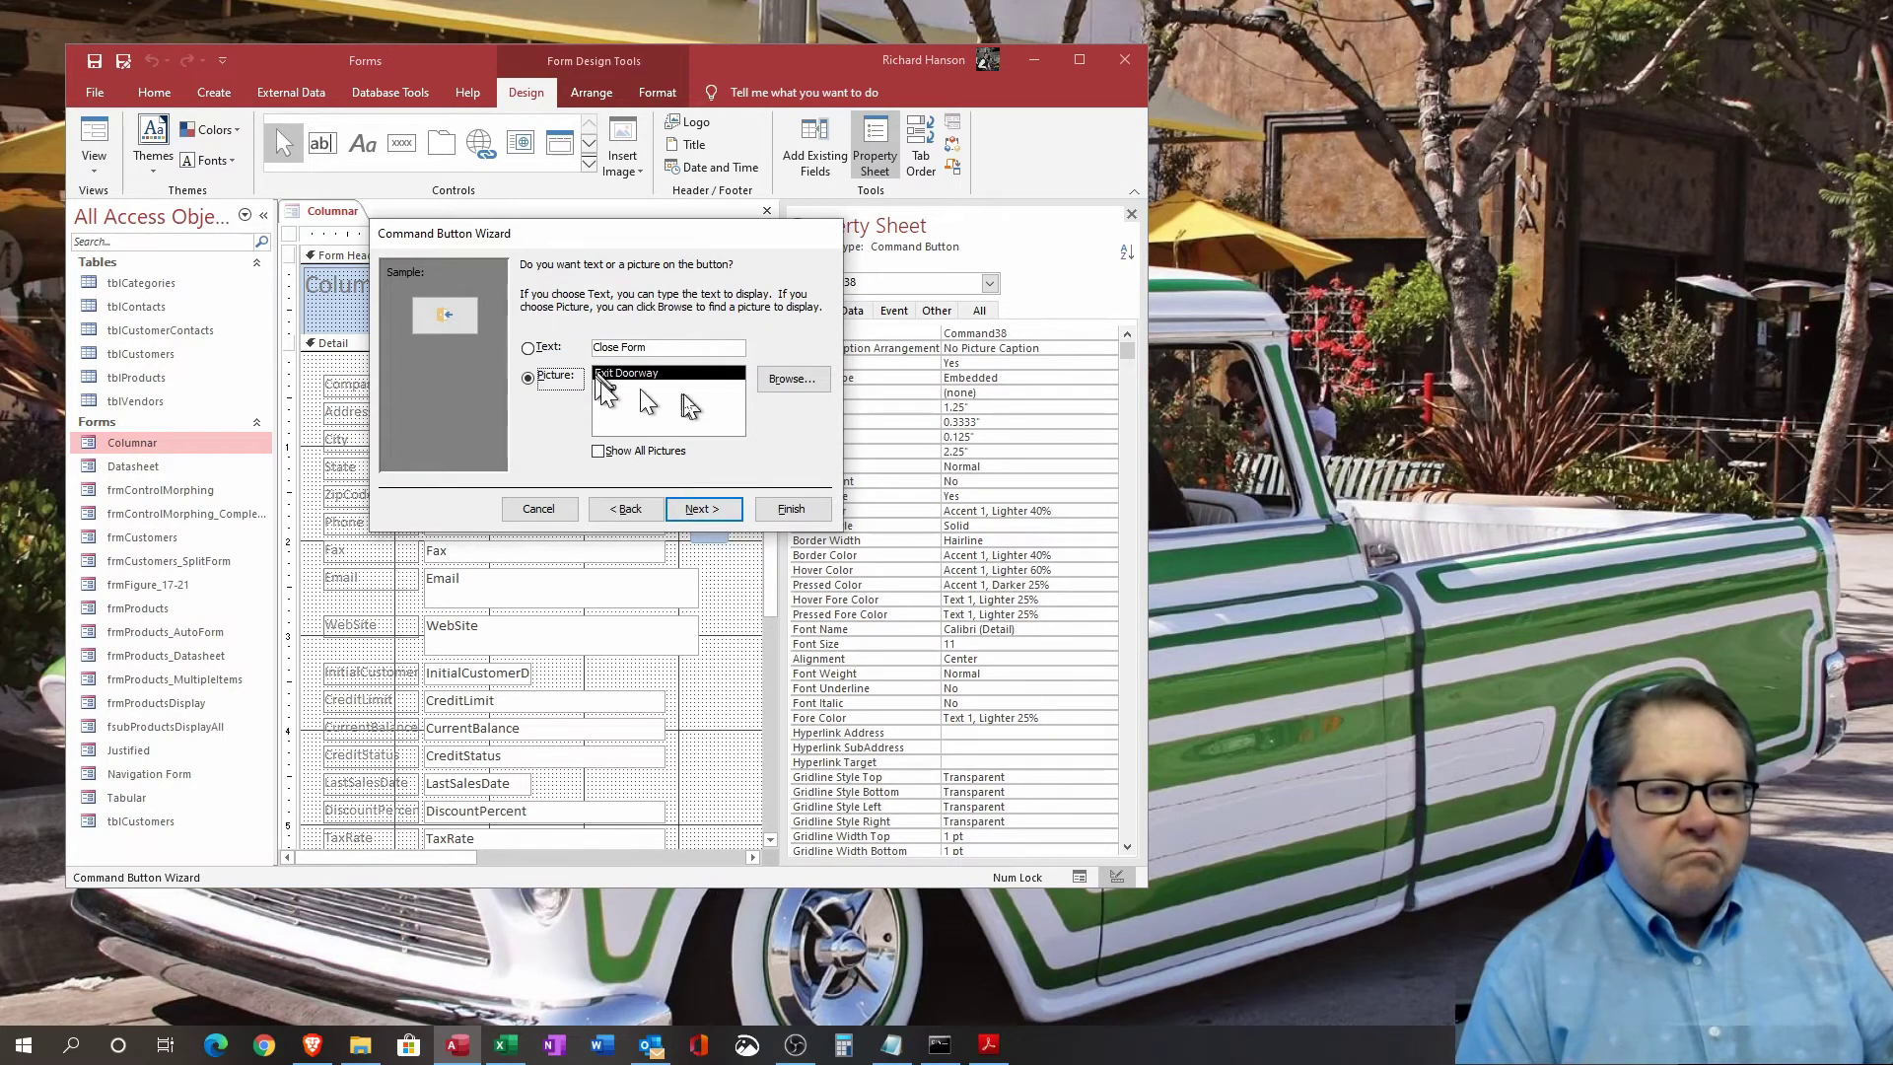
pyautogui.click(718, 511)
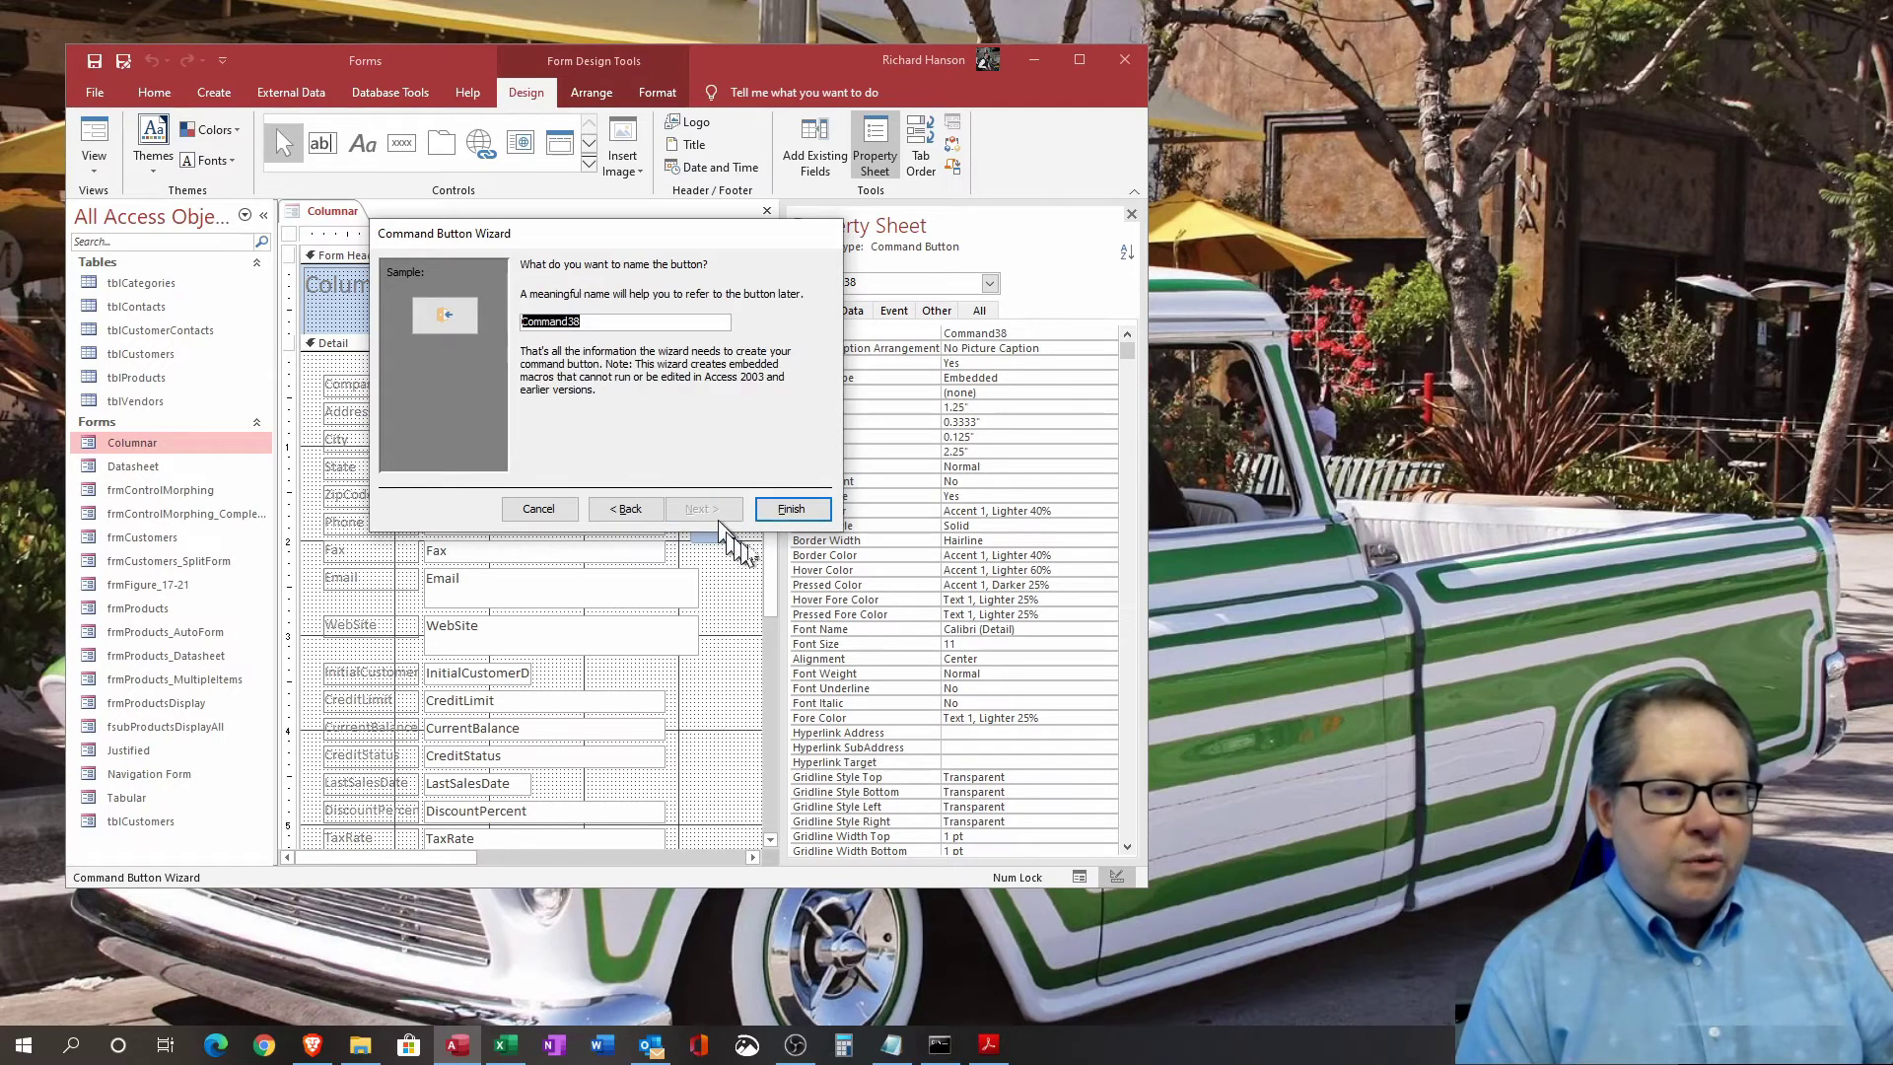
pyautogui.click(789, 508)
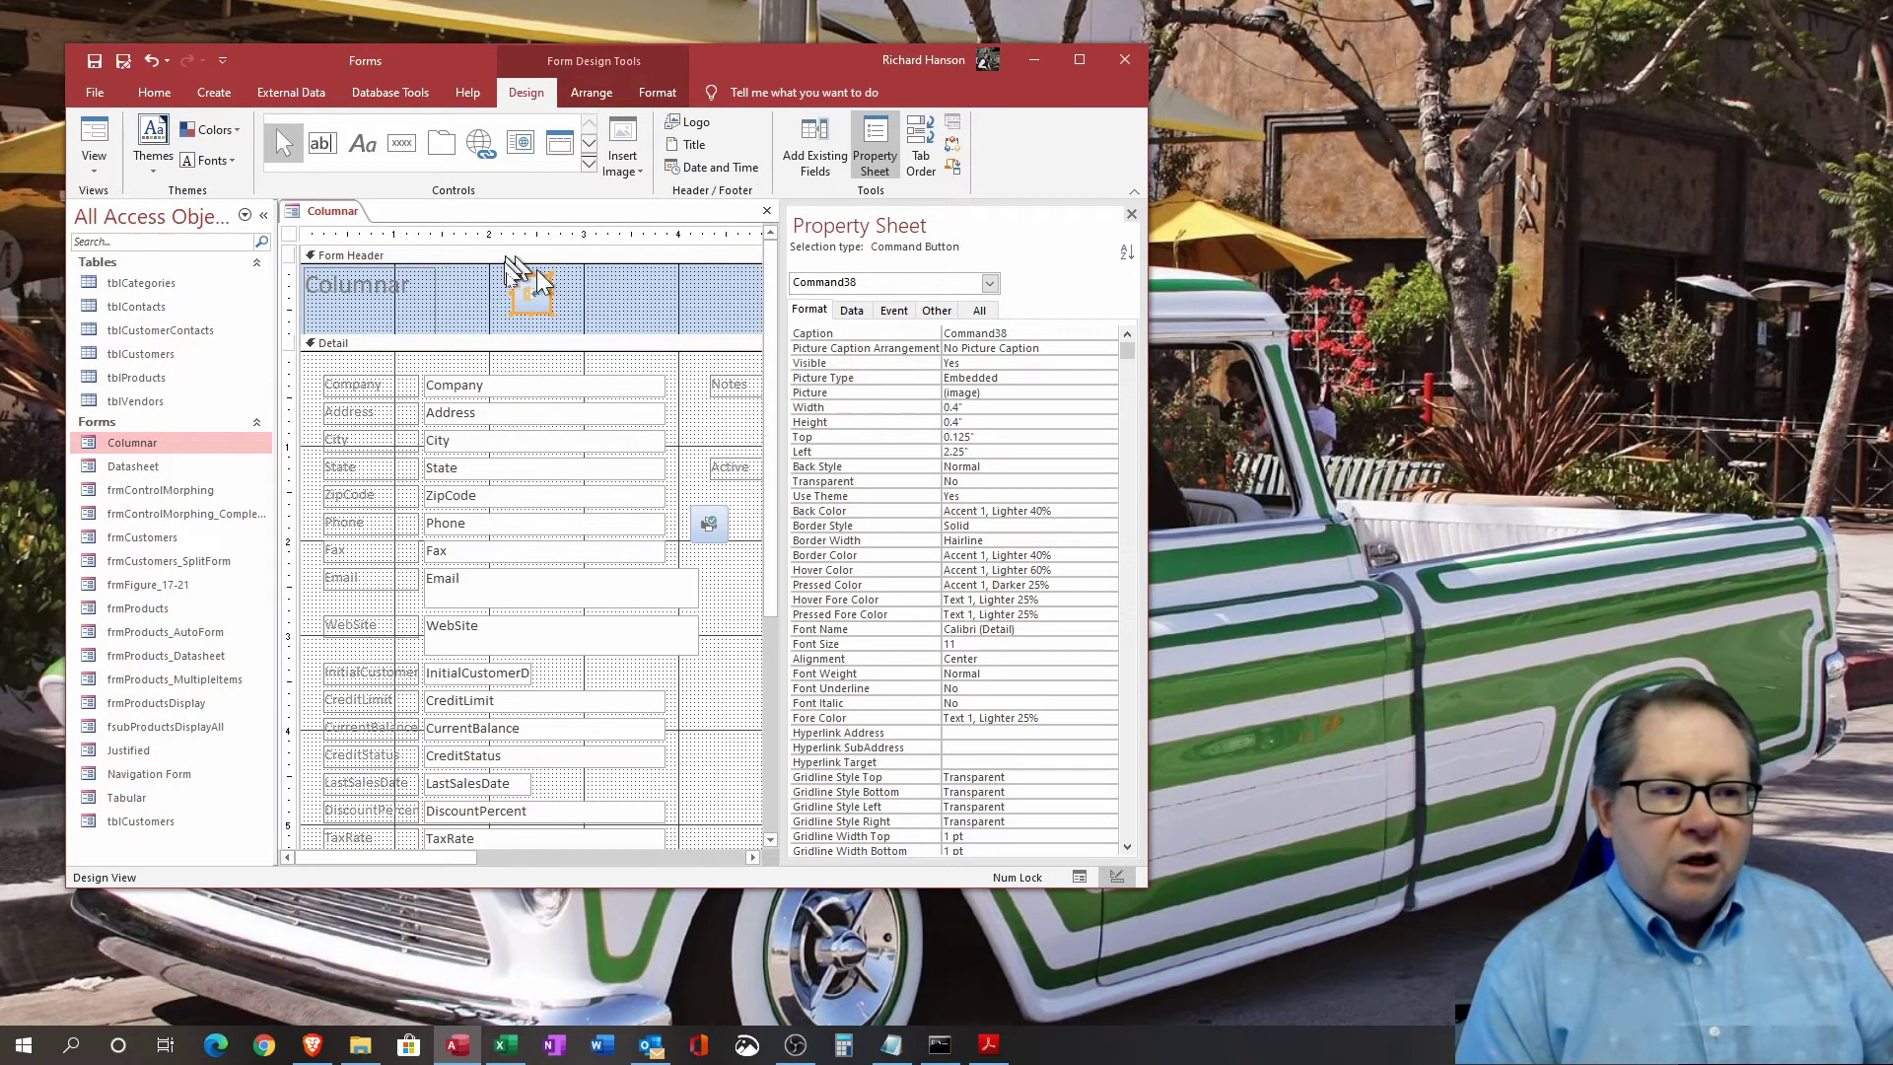
# - Check the button's On Click macro, test it in Form View, and cancel the save prompt
pyautogui.click(894, 309)
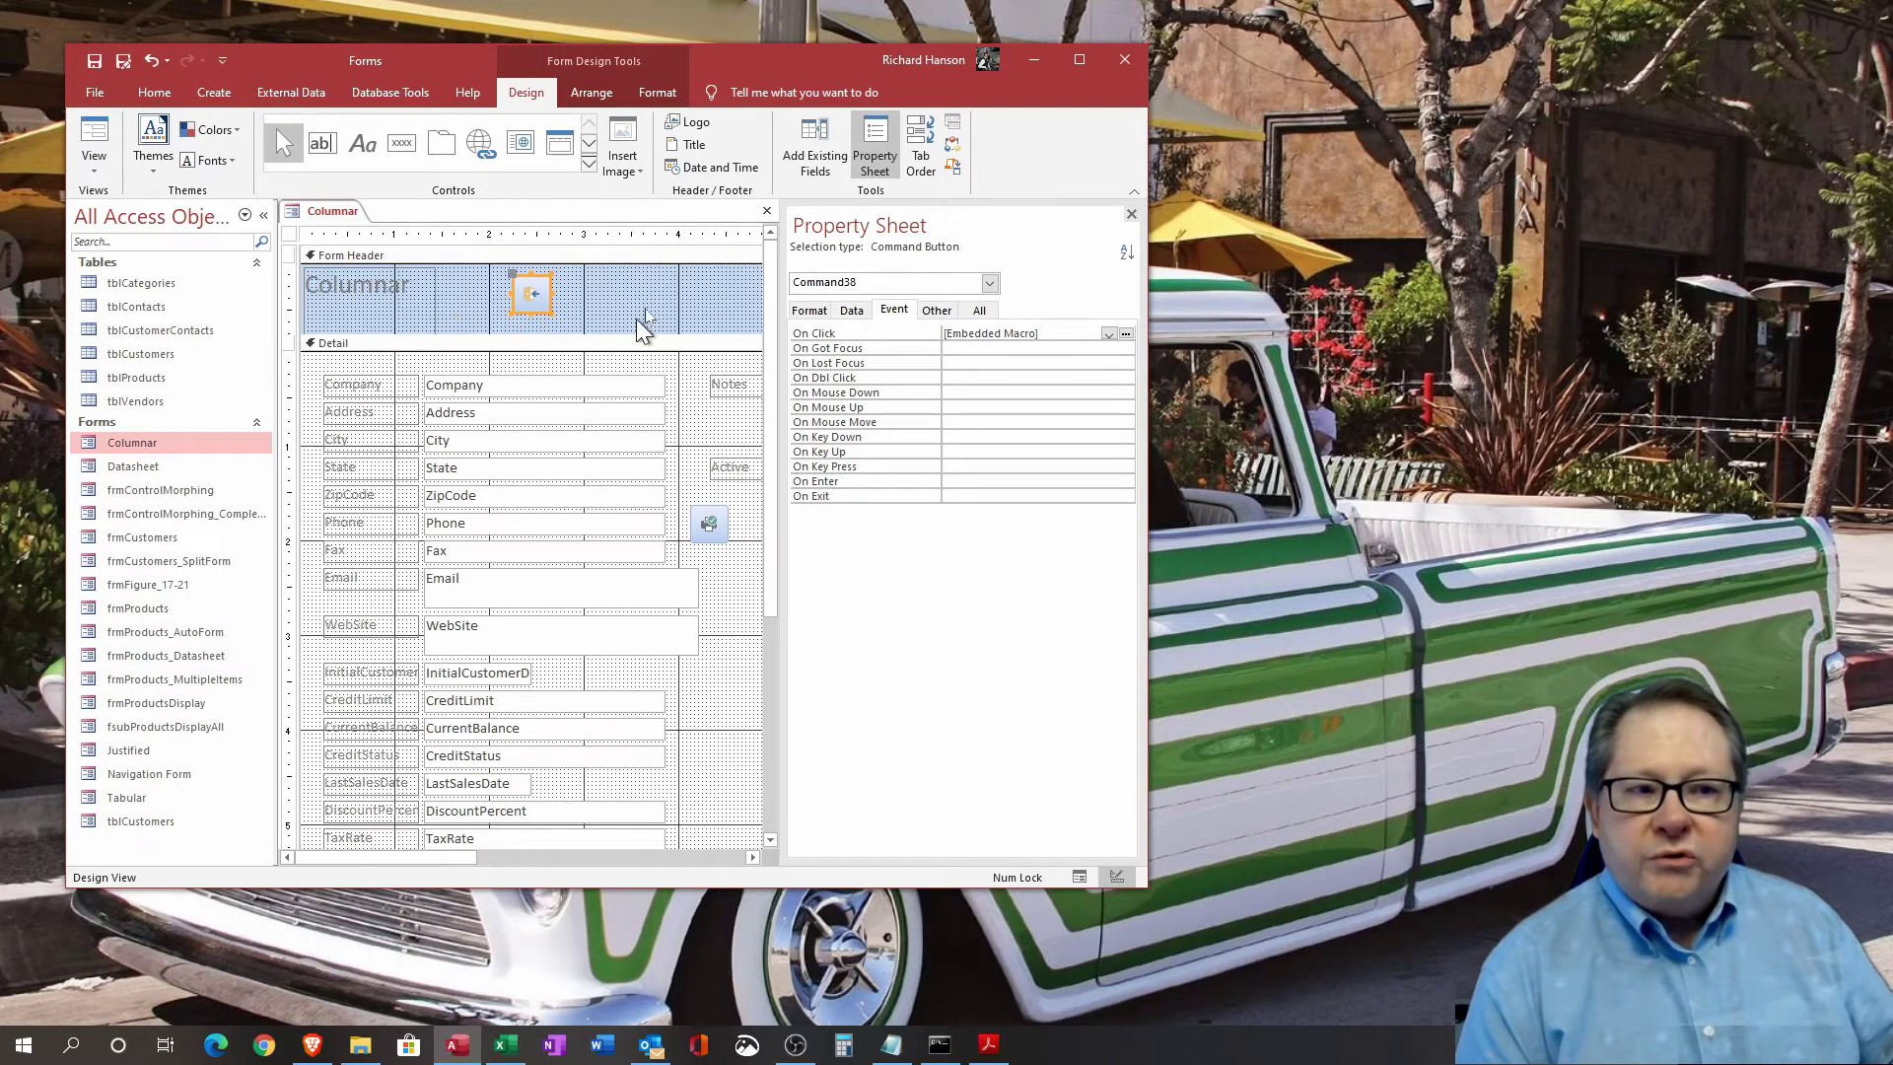
pyautogui.click(94, 138)
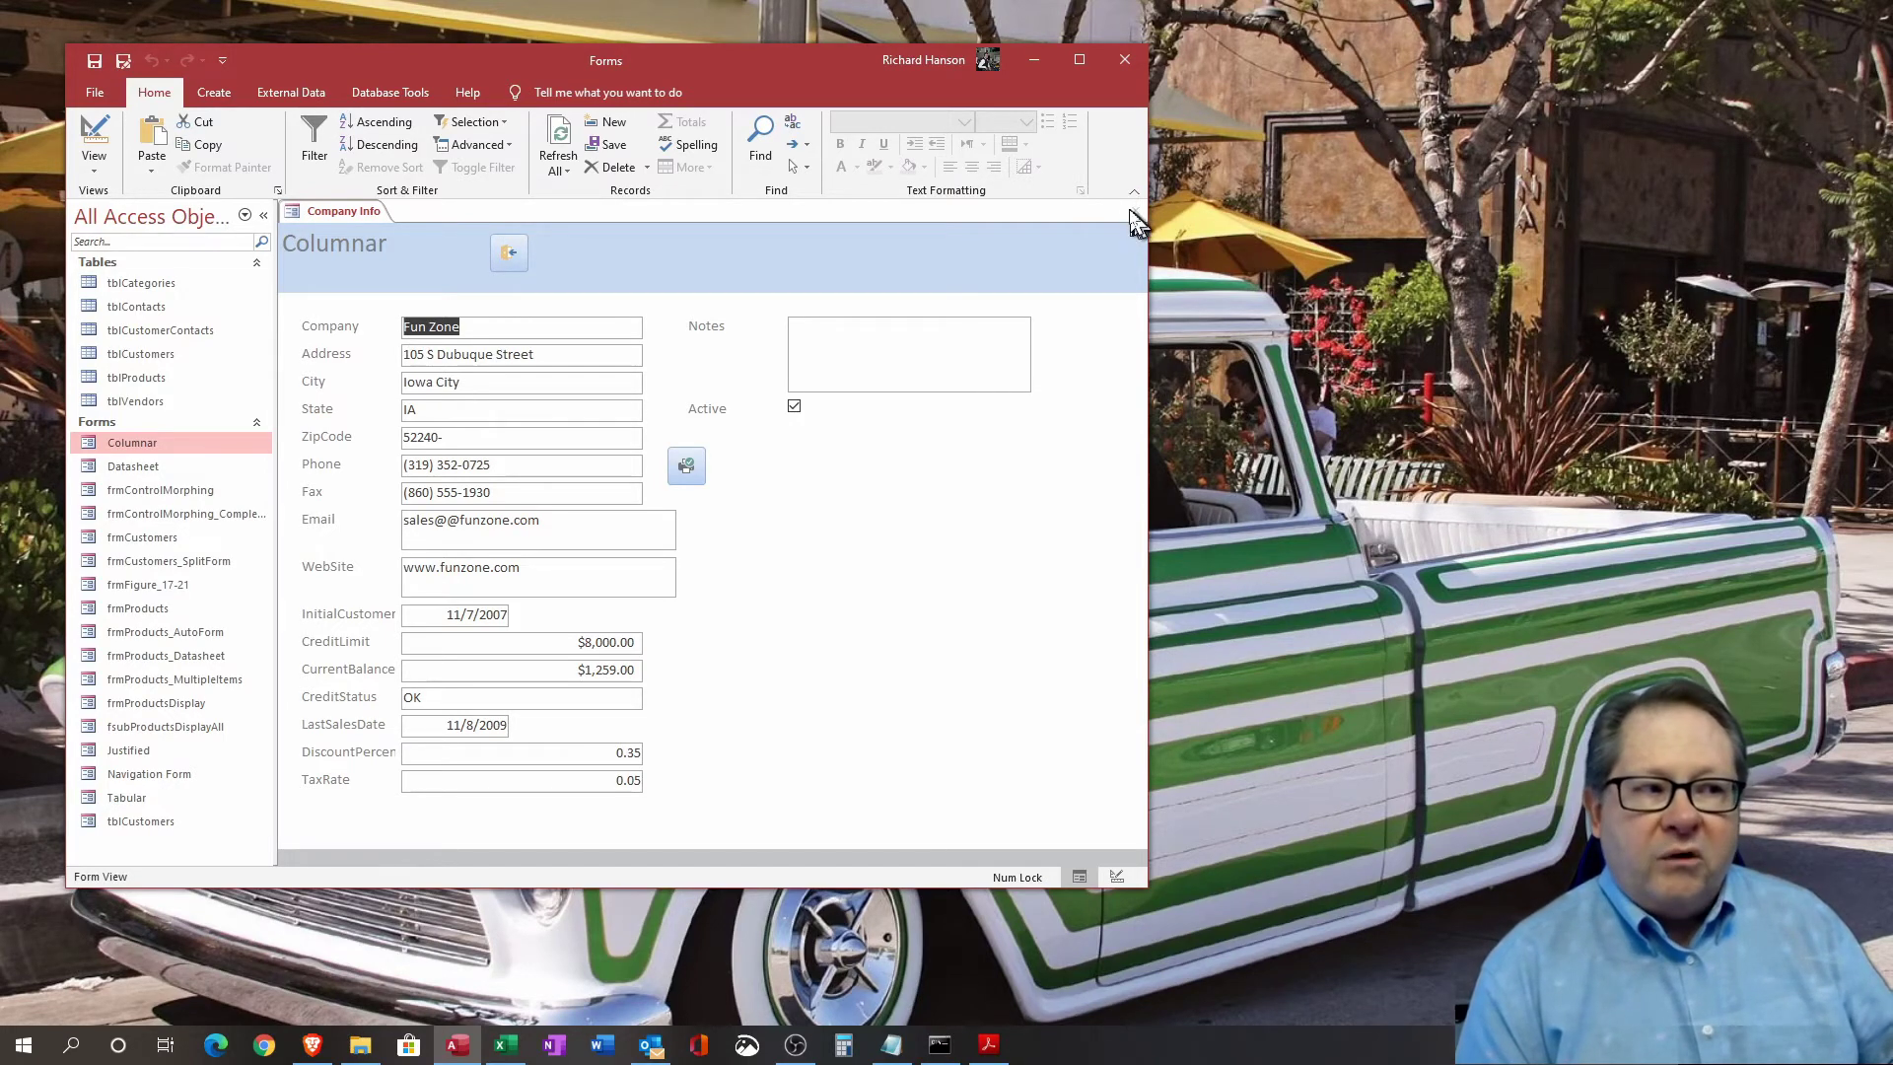
pyautogui.click(512, 258)
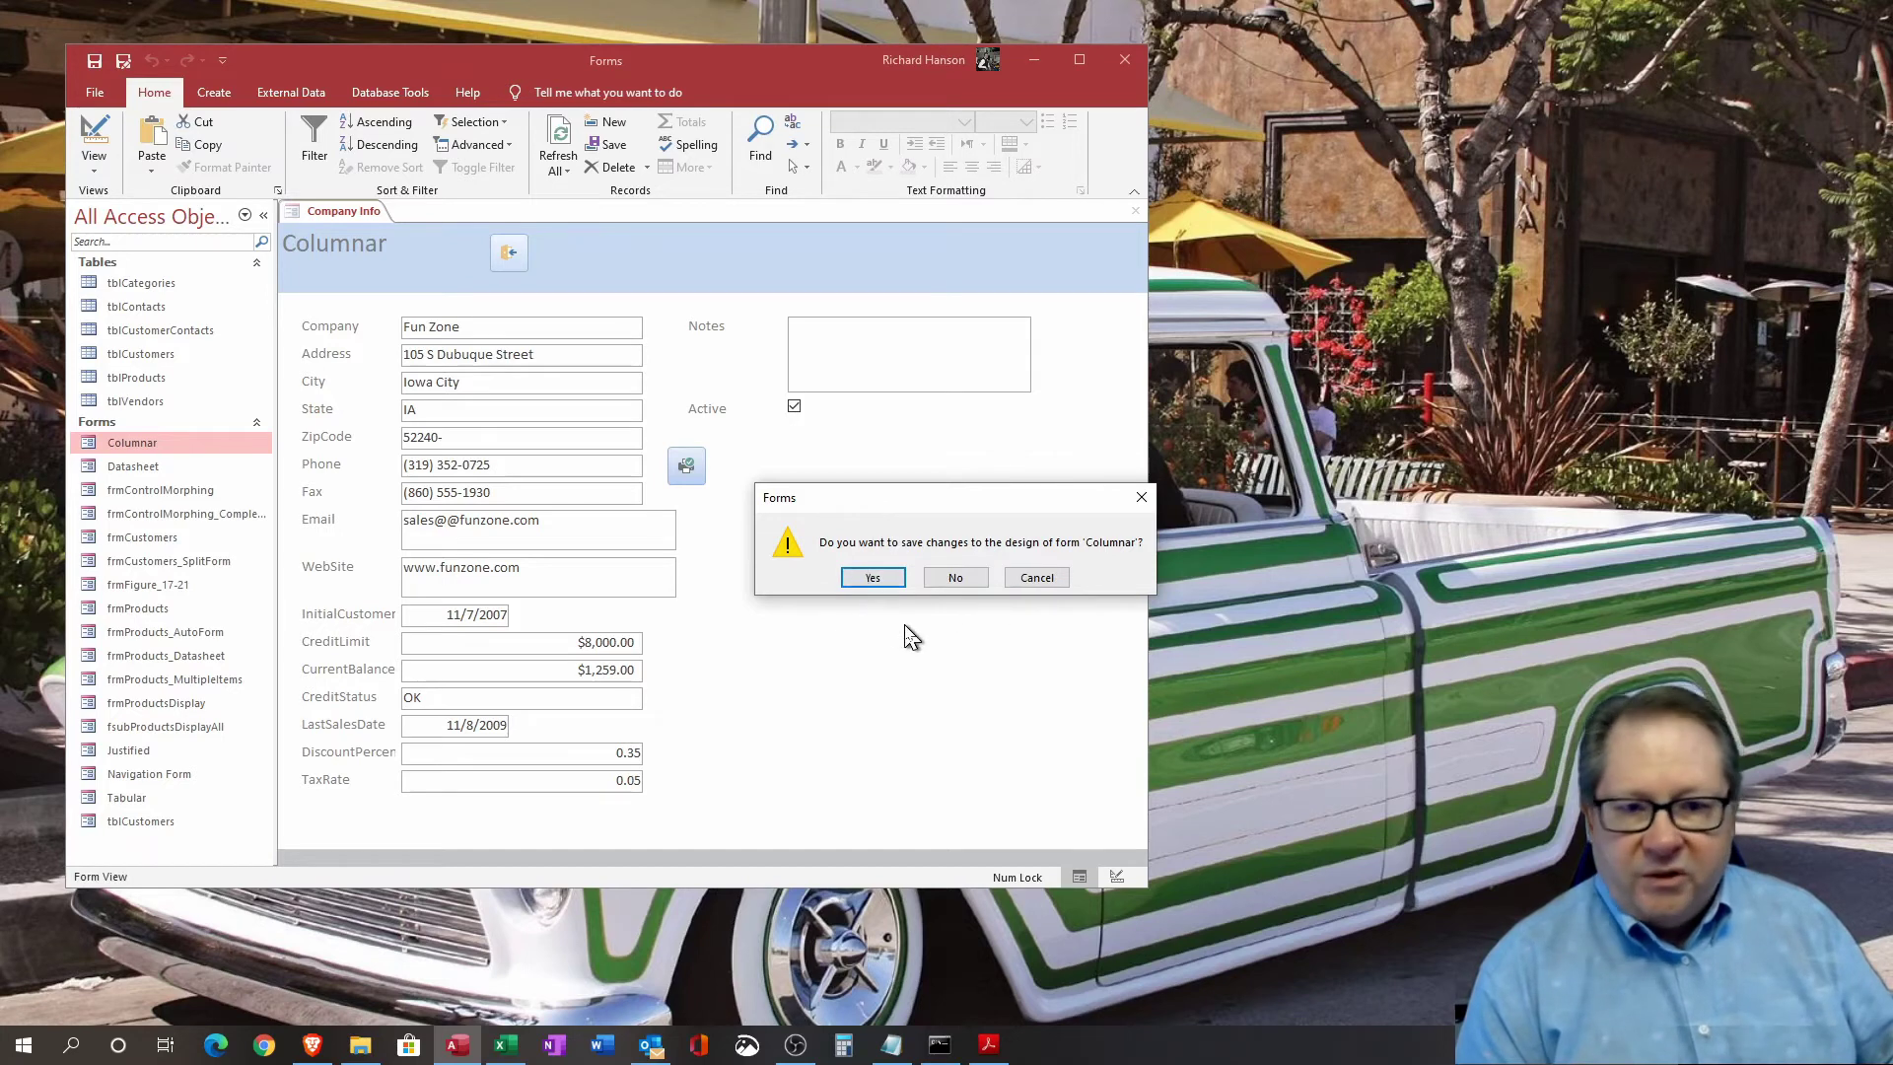
pyautogui.click(1032, 578)
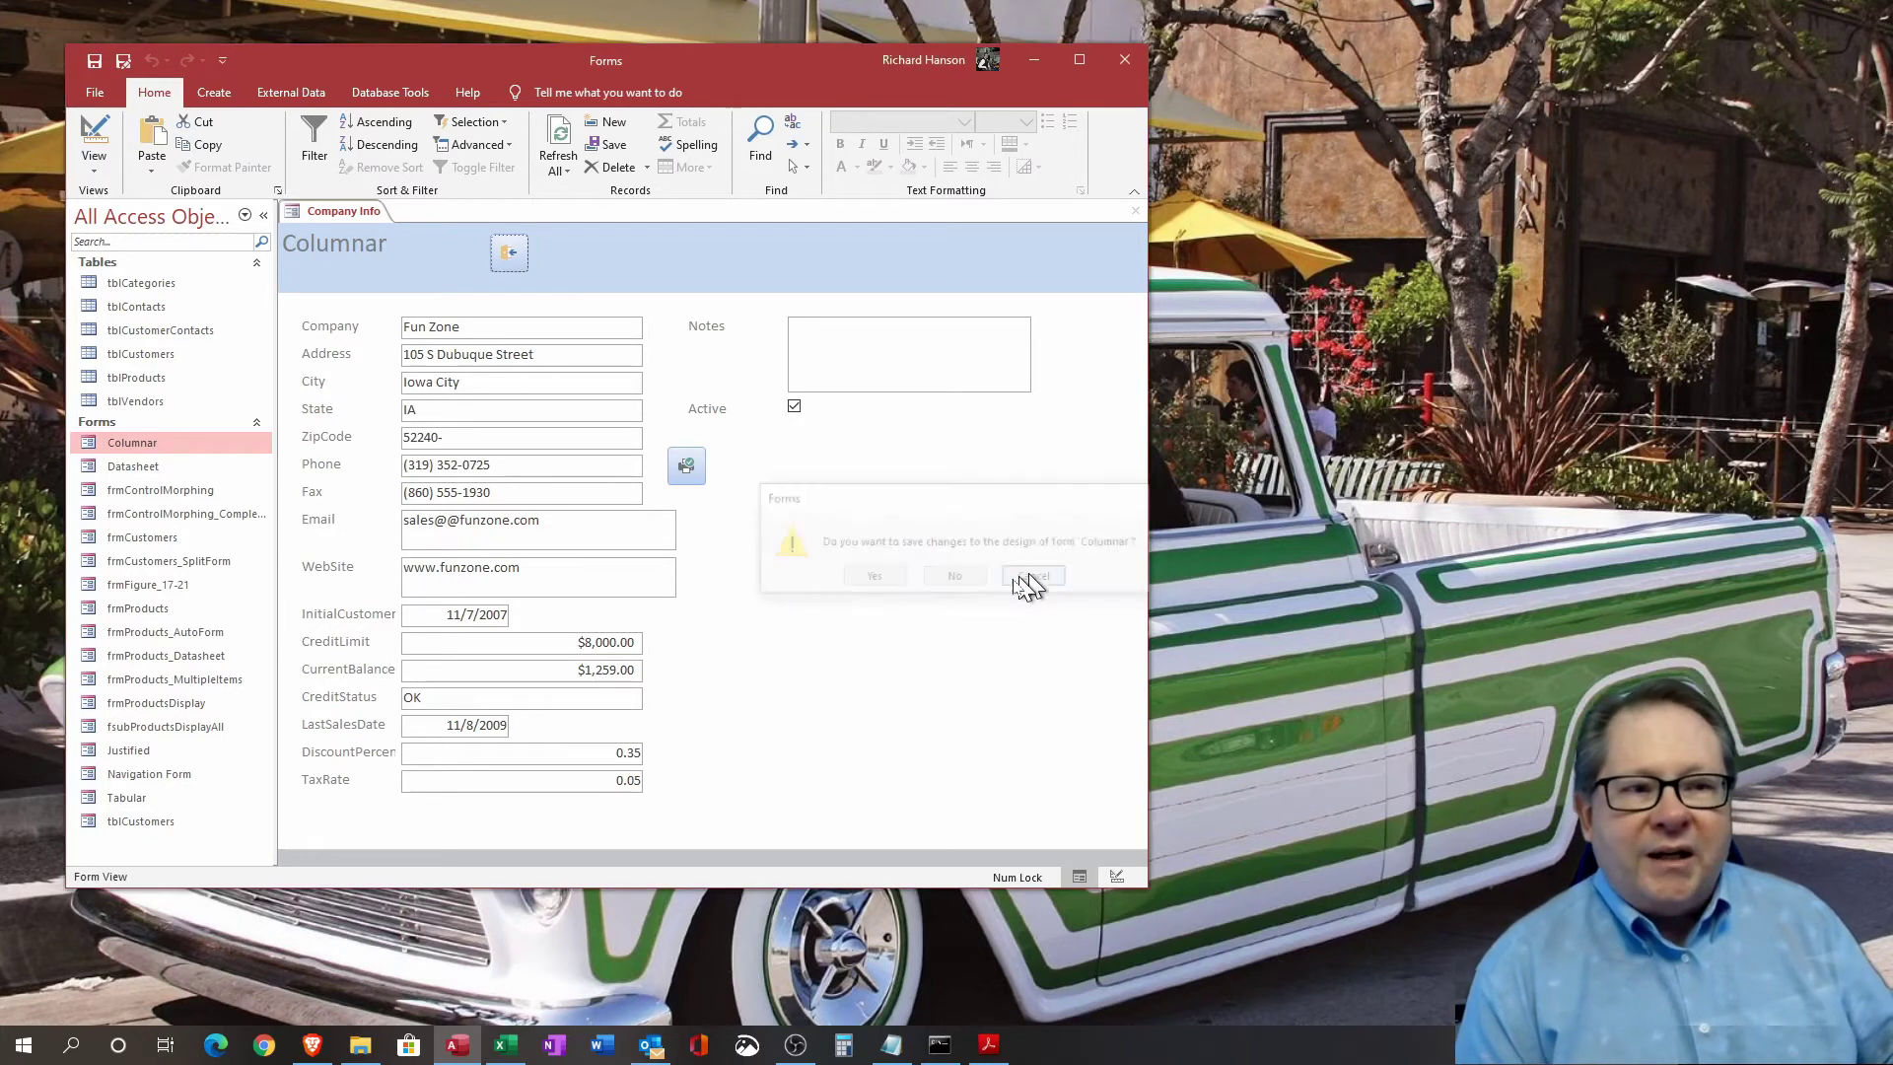
# - In Design View, show the Company text box's Other properties, including Tab Index 0
pyautogui.click(94, 138)
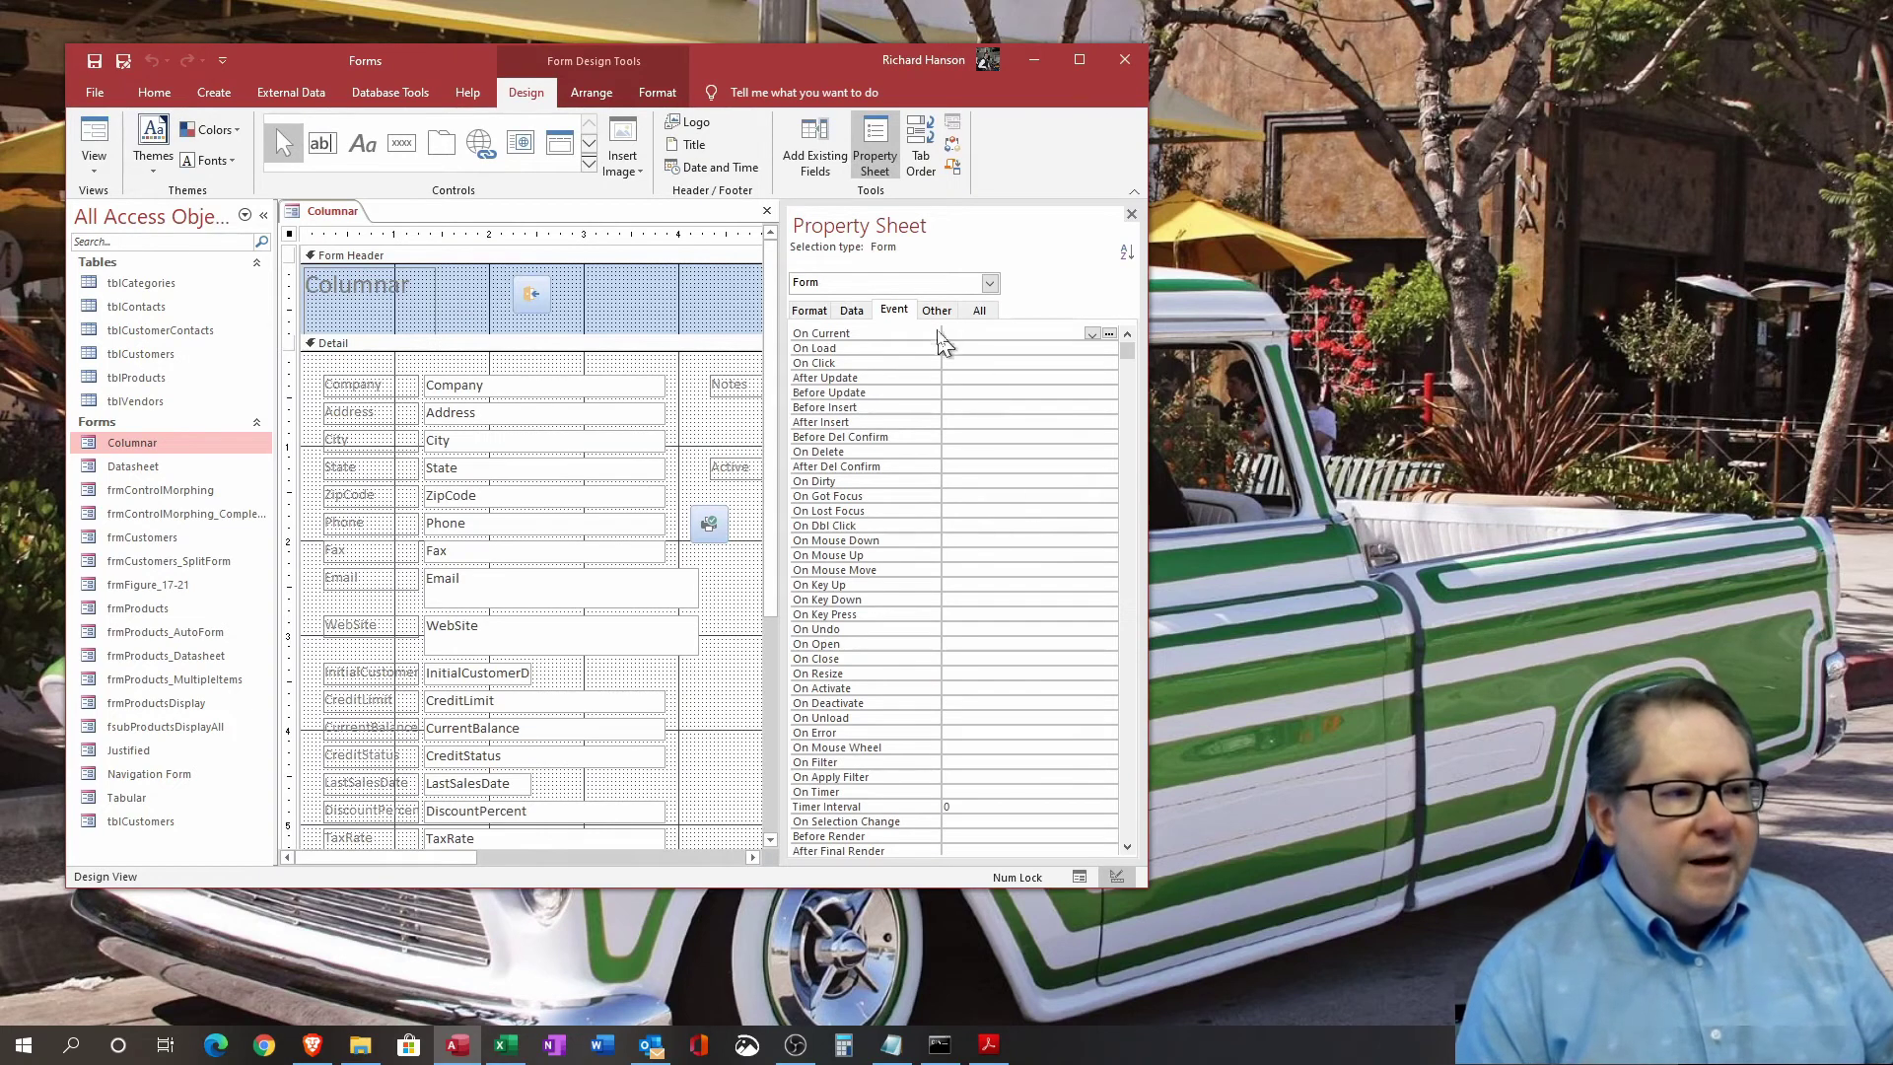
pyautogui.click(937, 312)
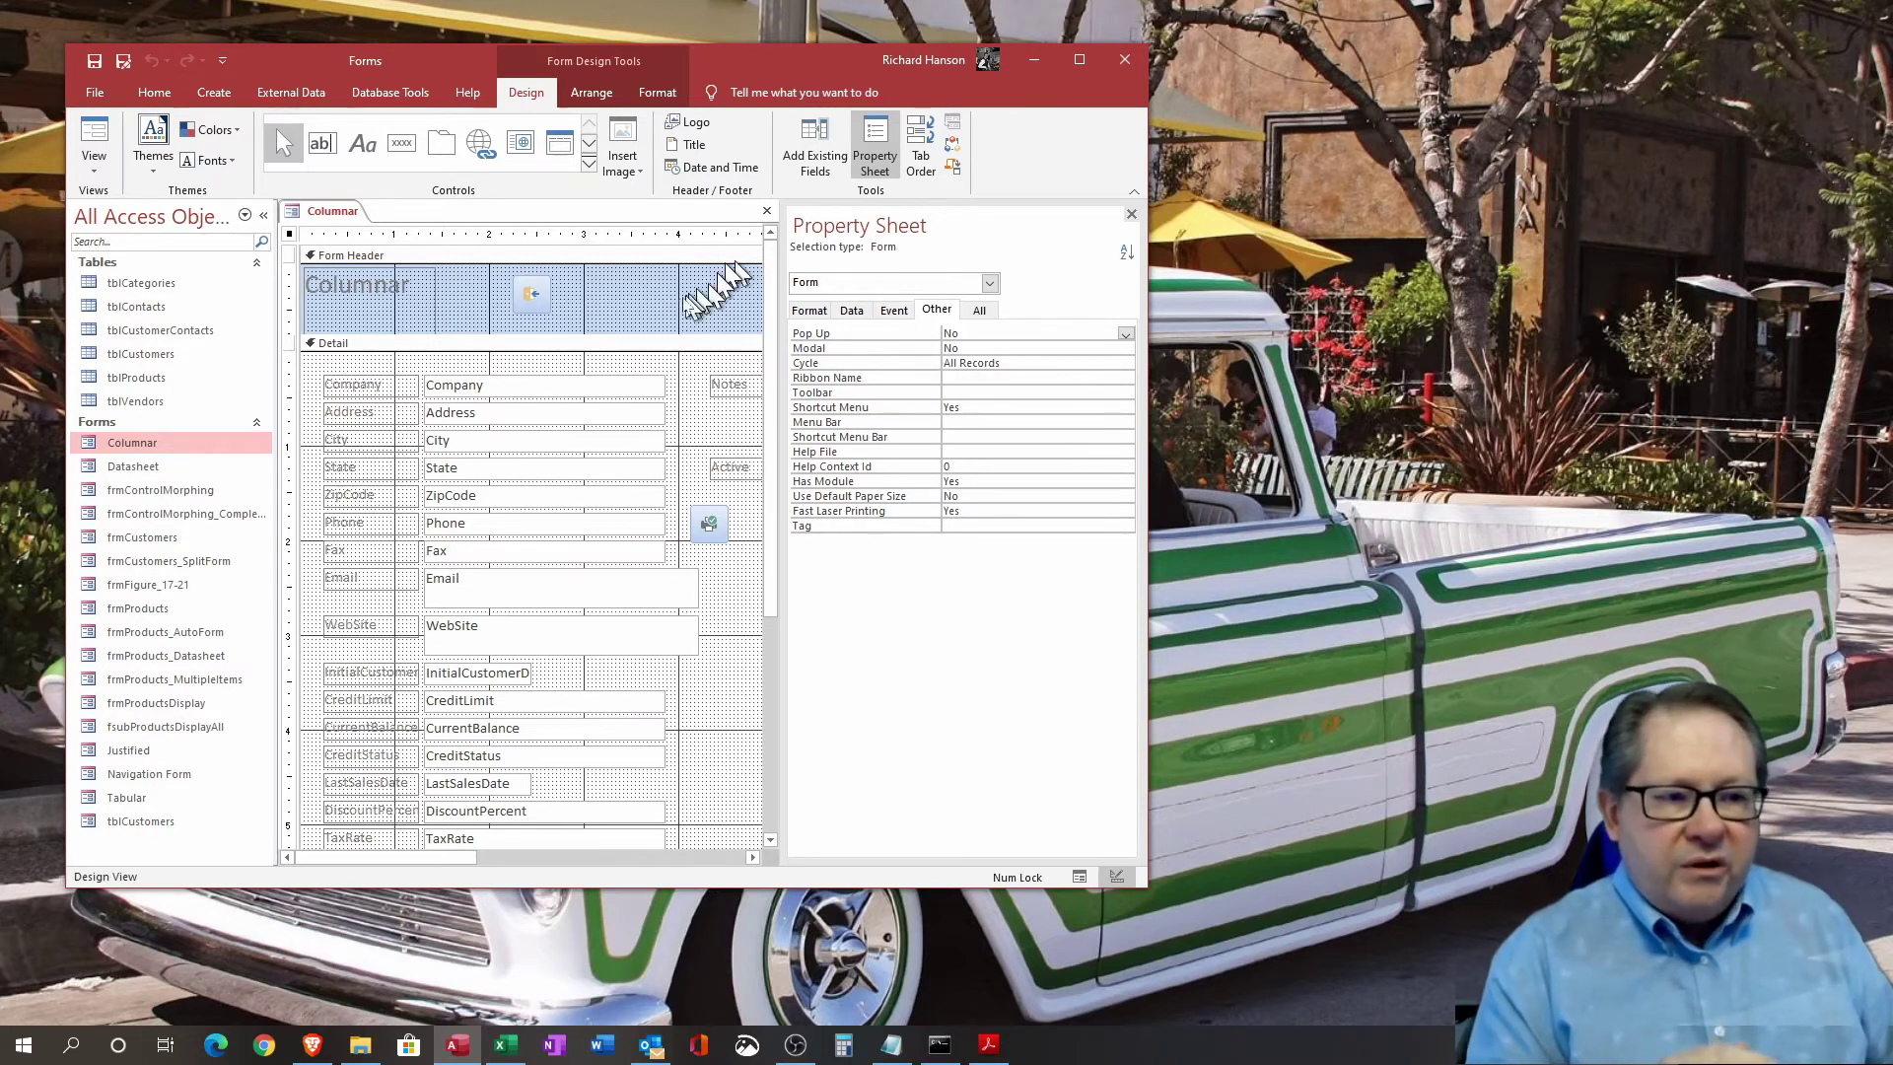
pyautogui.click(521, 386)
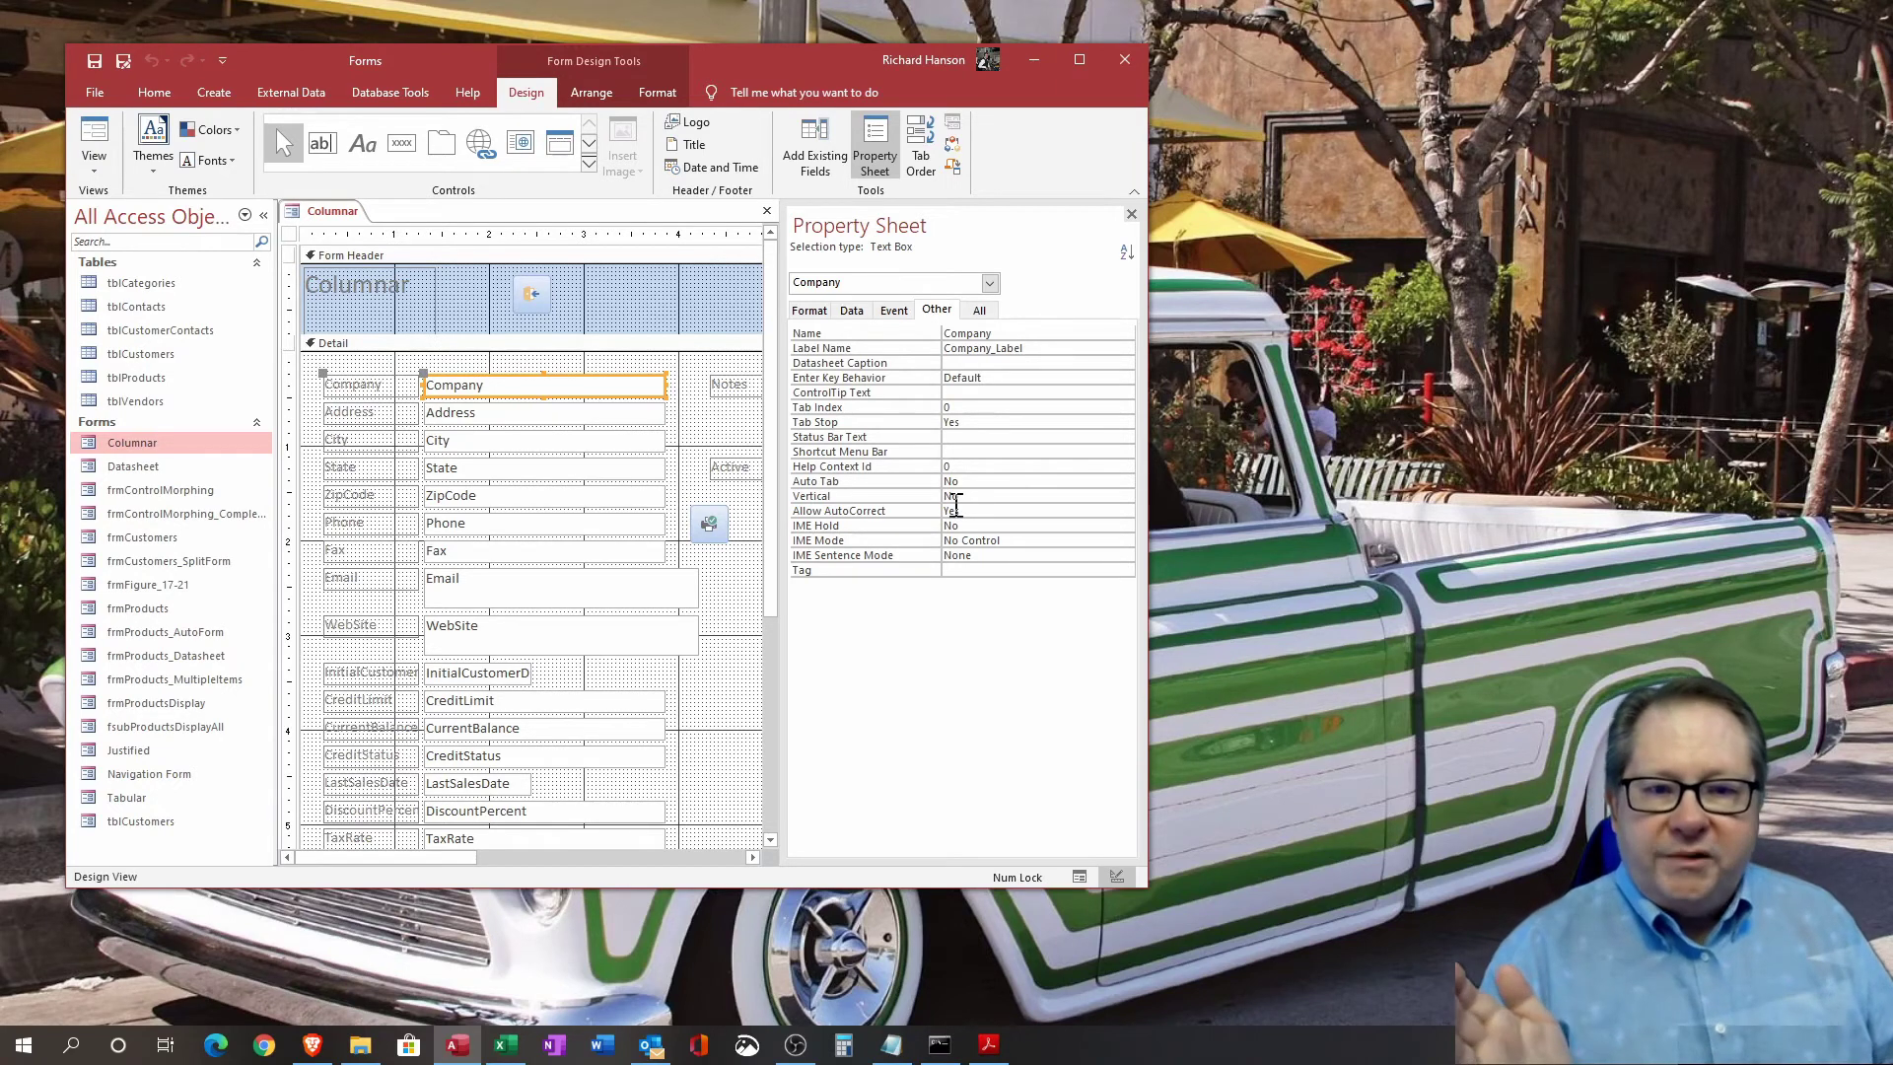
# - Review the Company text box's All, Format, Data and Event property lists
pyautogui.click(980, 311)
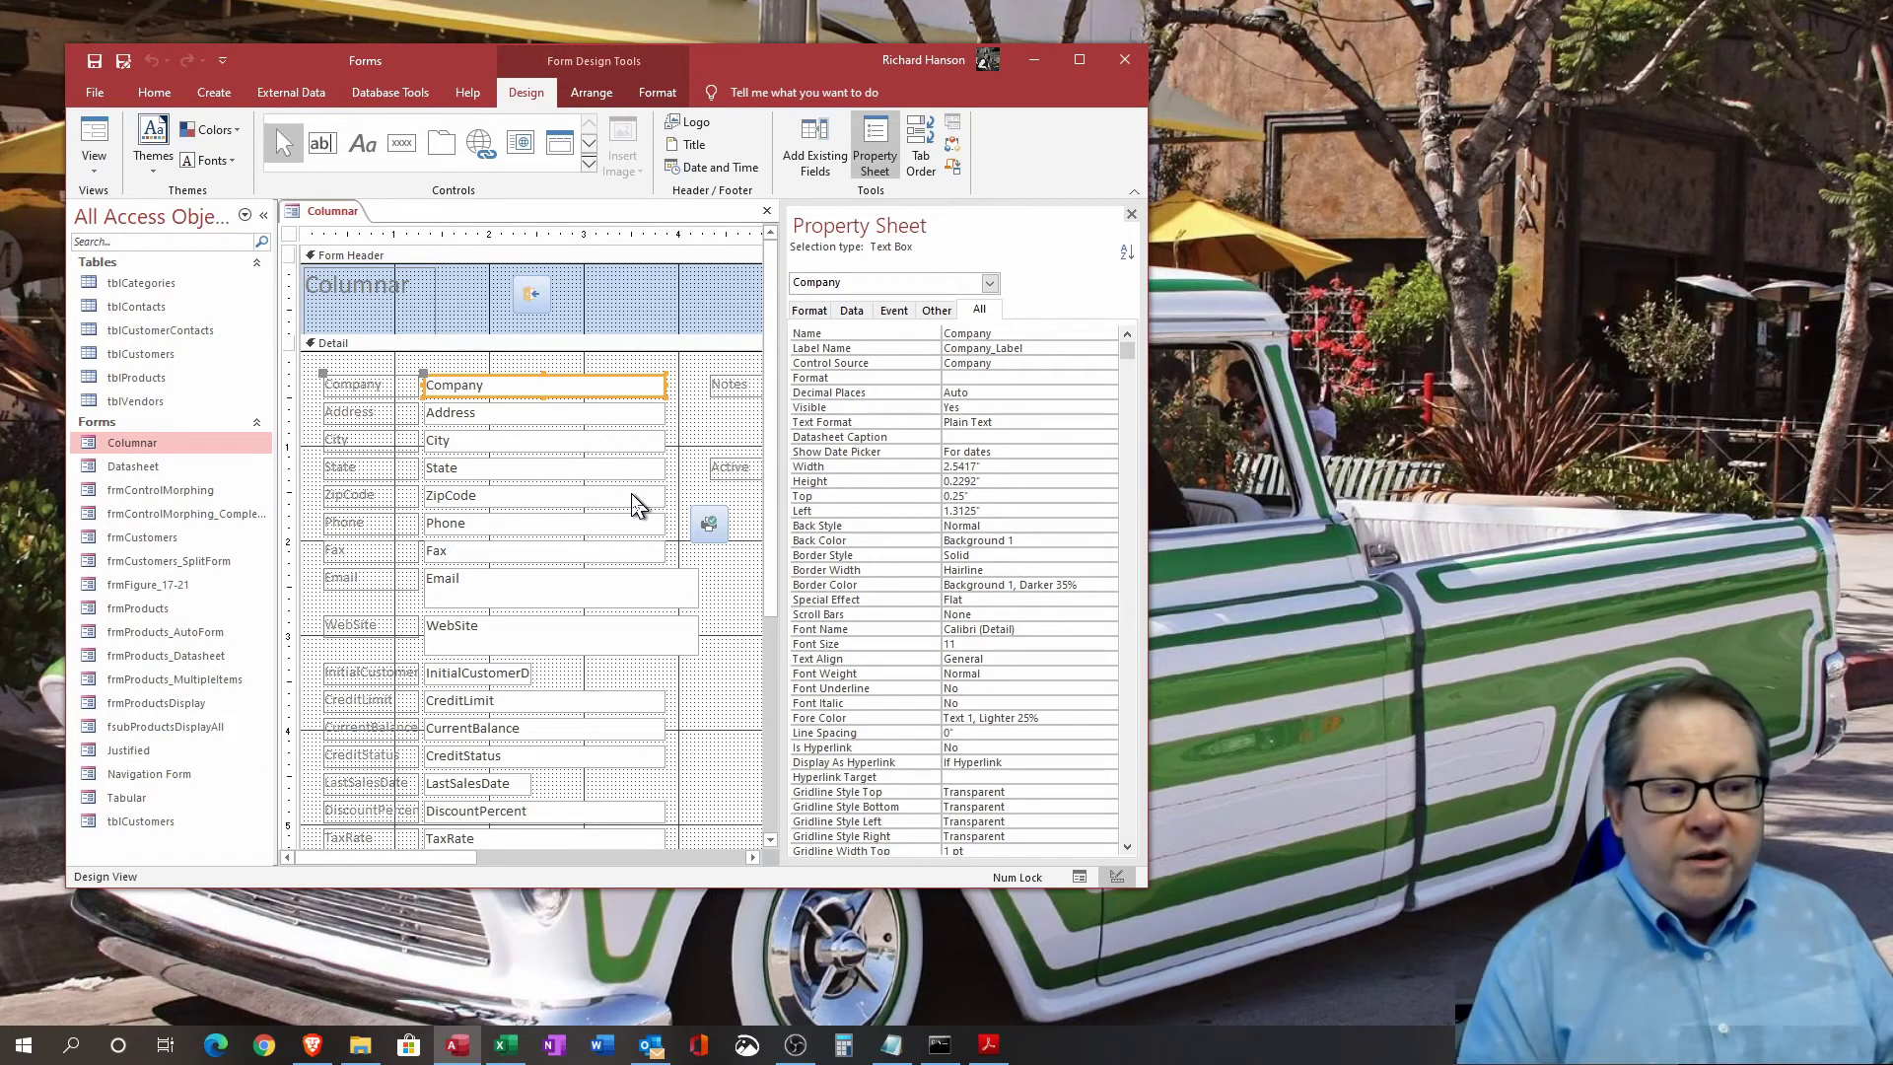
pyautogui.click(810, 309)
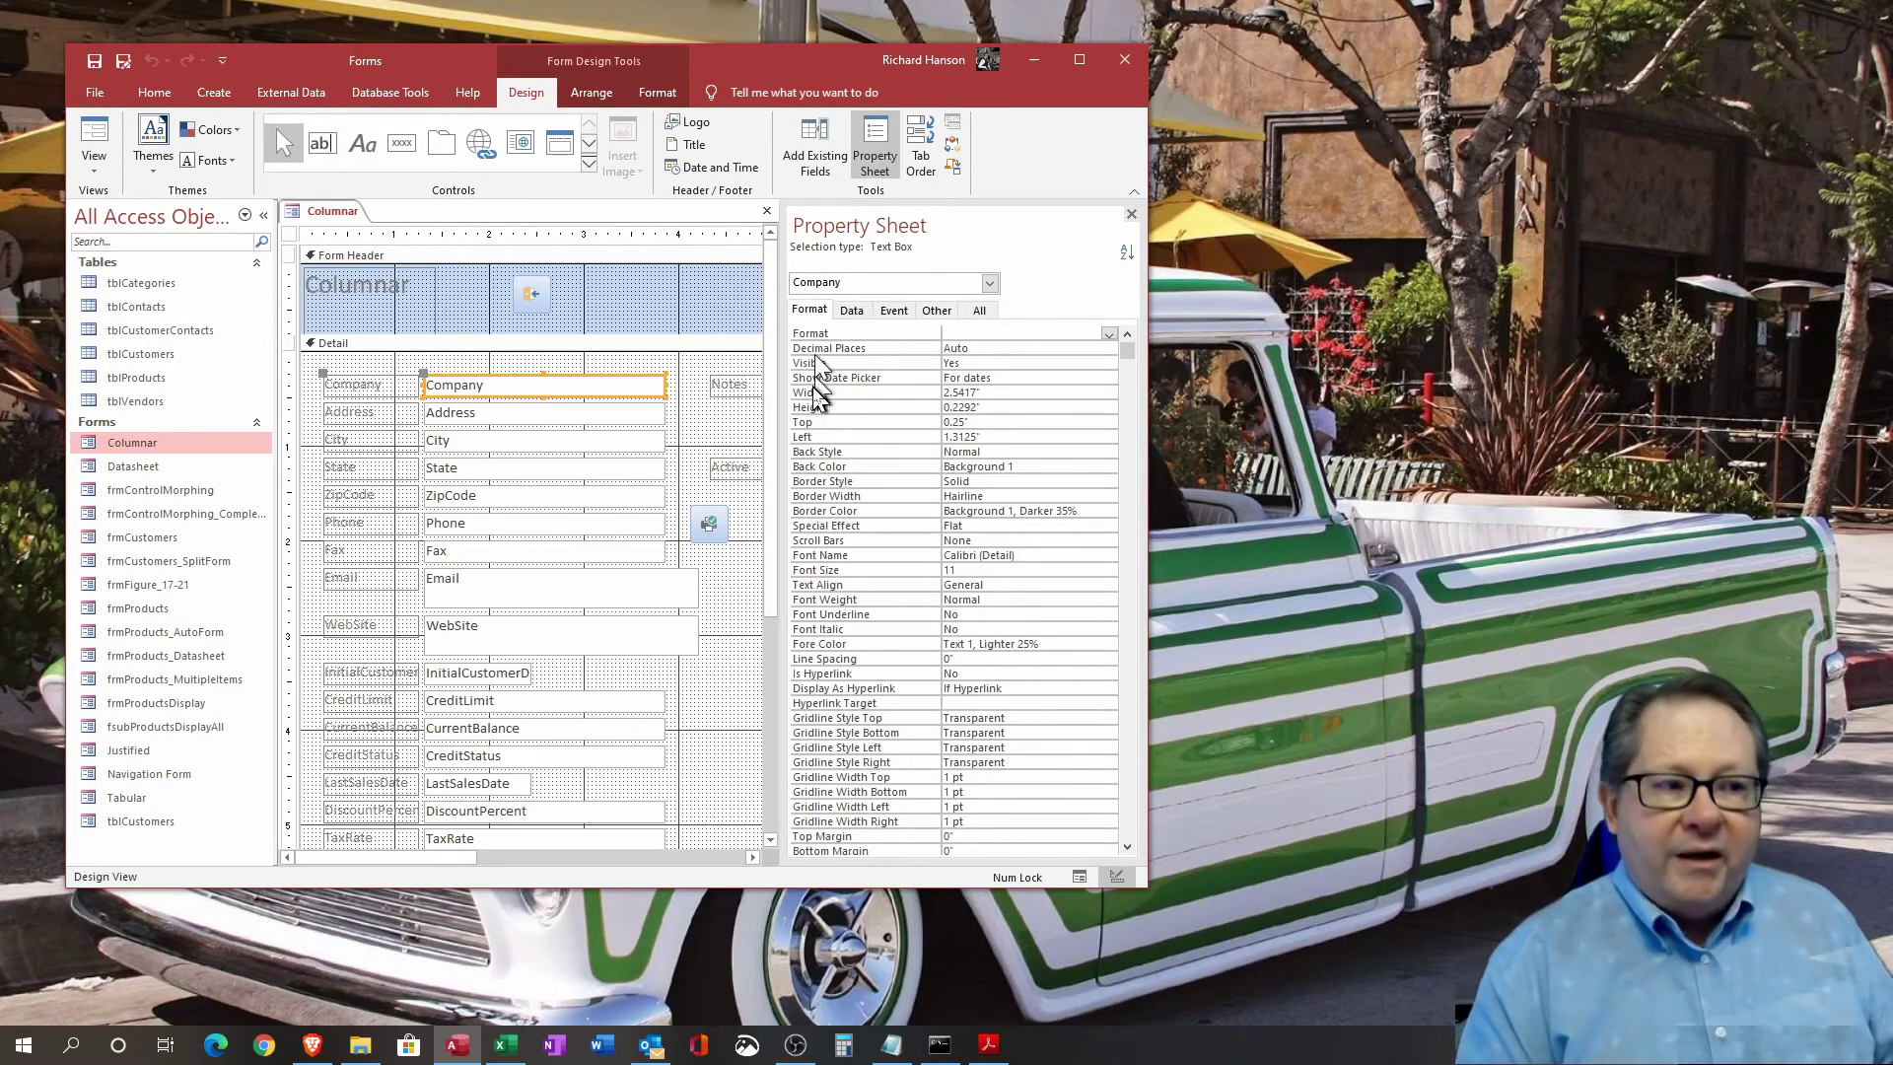
pyautogui.click(852, 309)
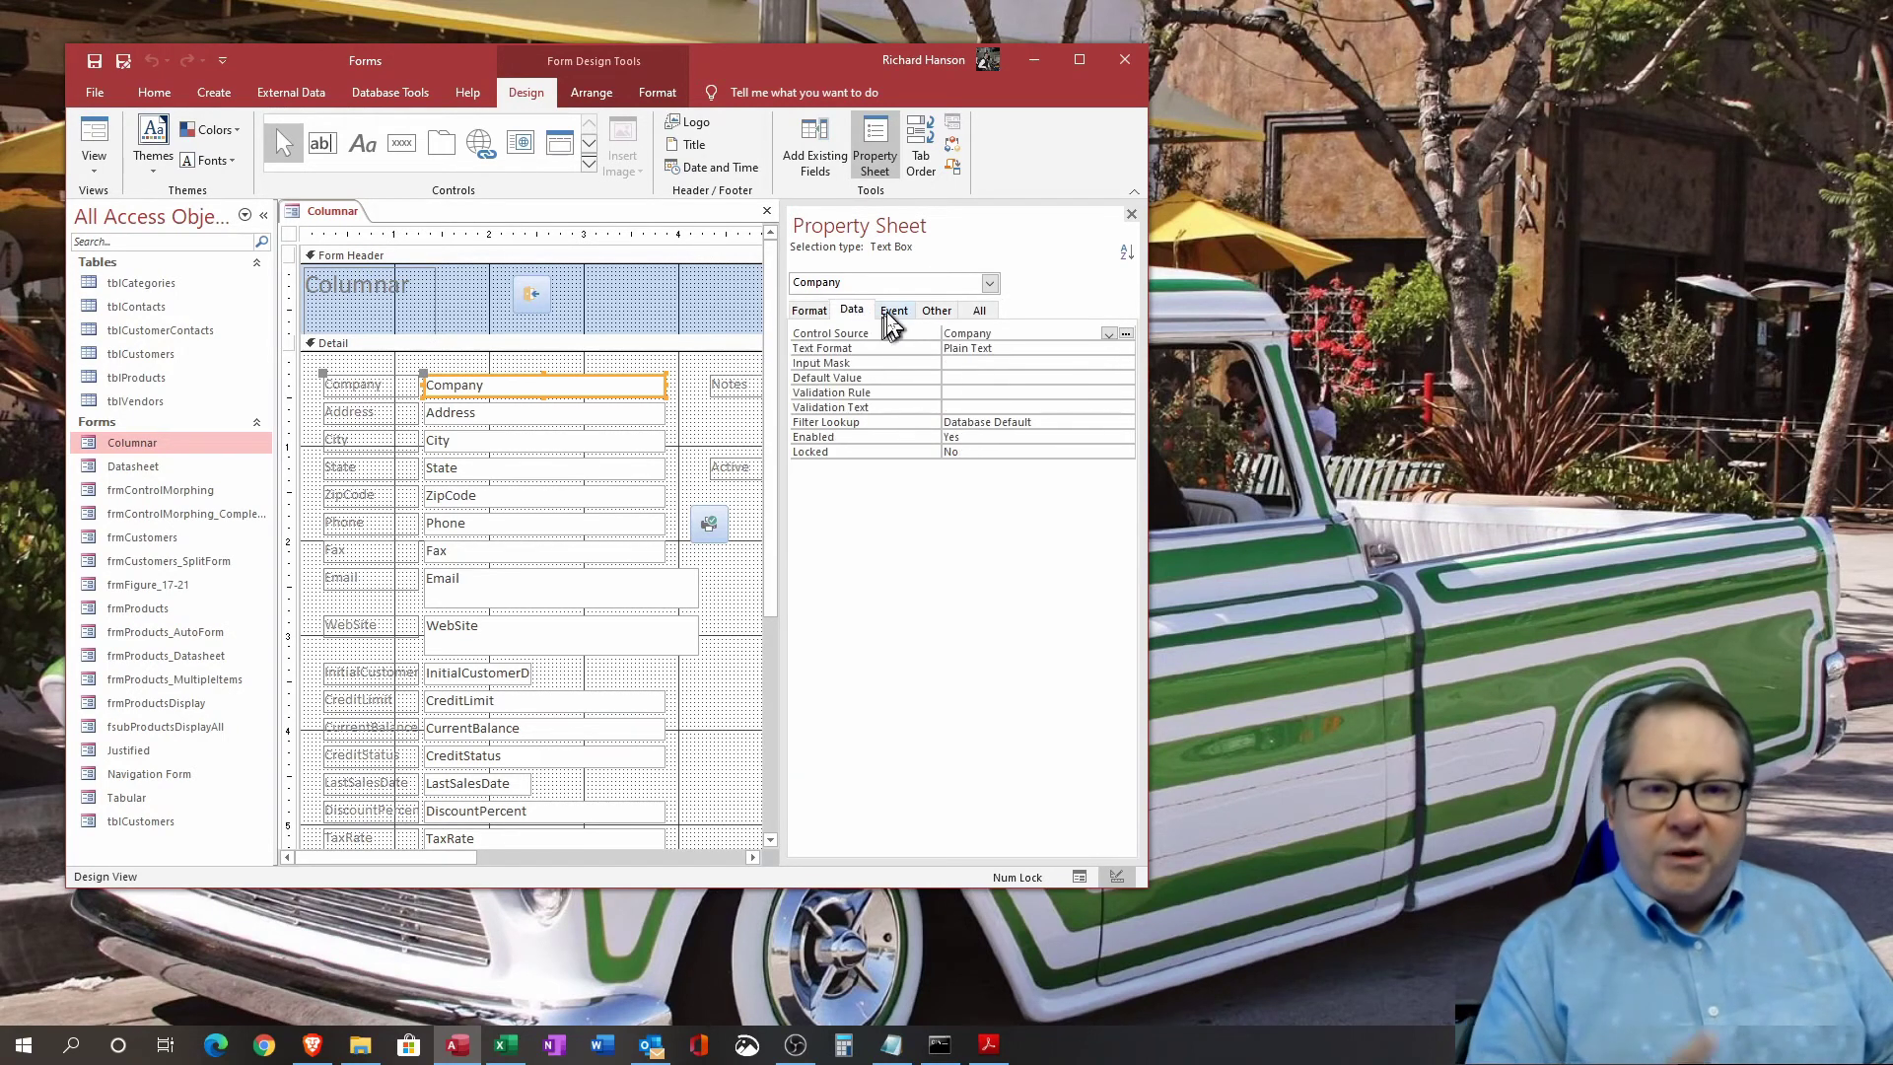
pyautogui.click(888, 316)
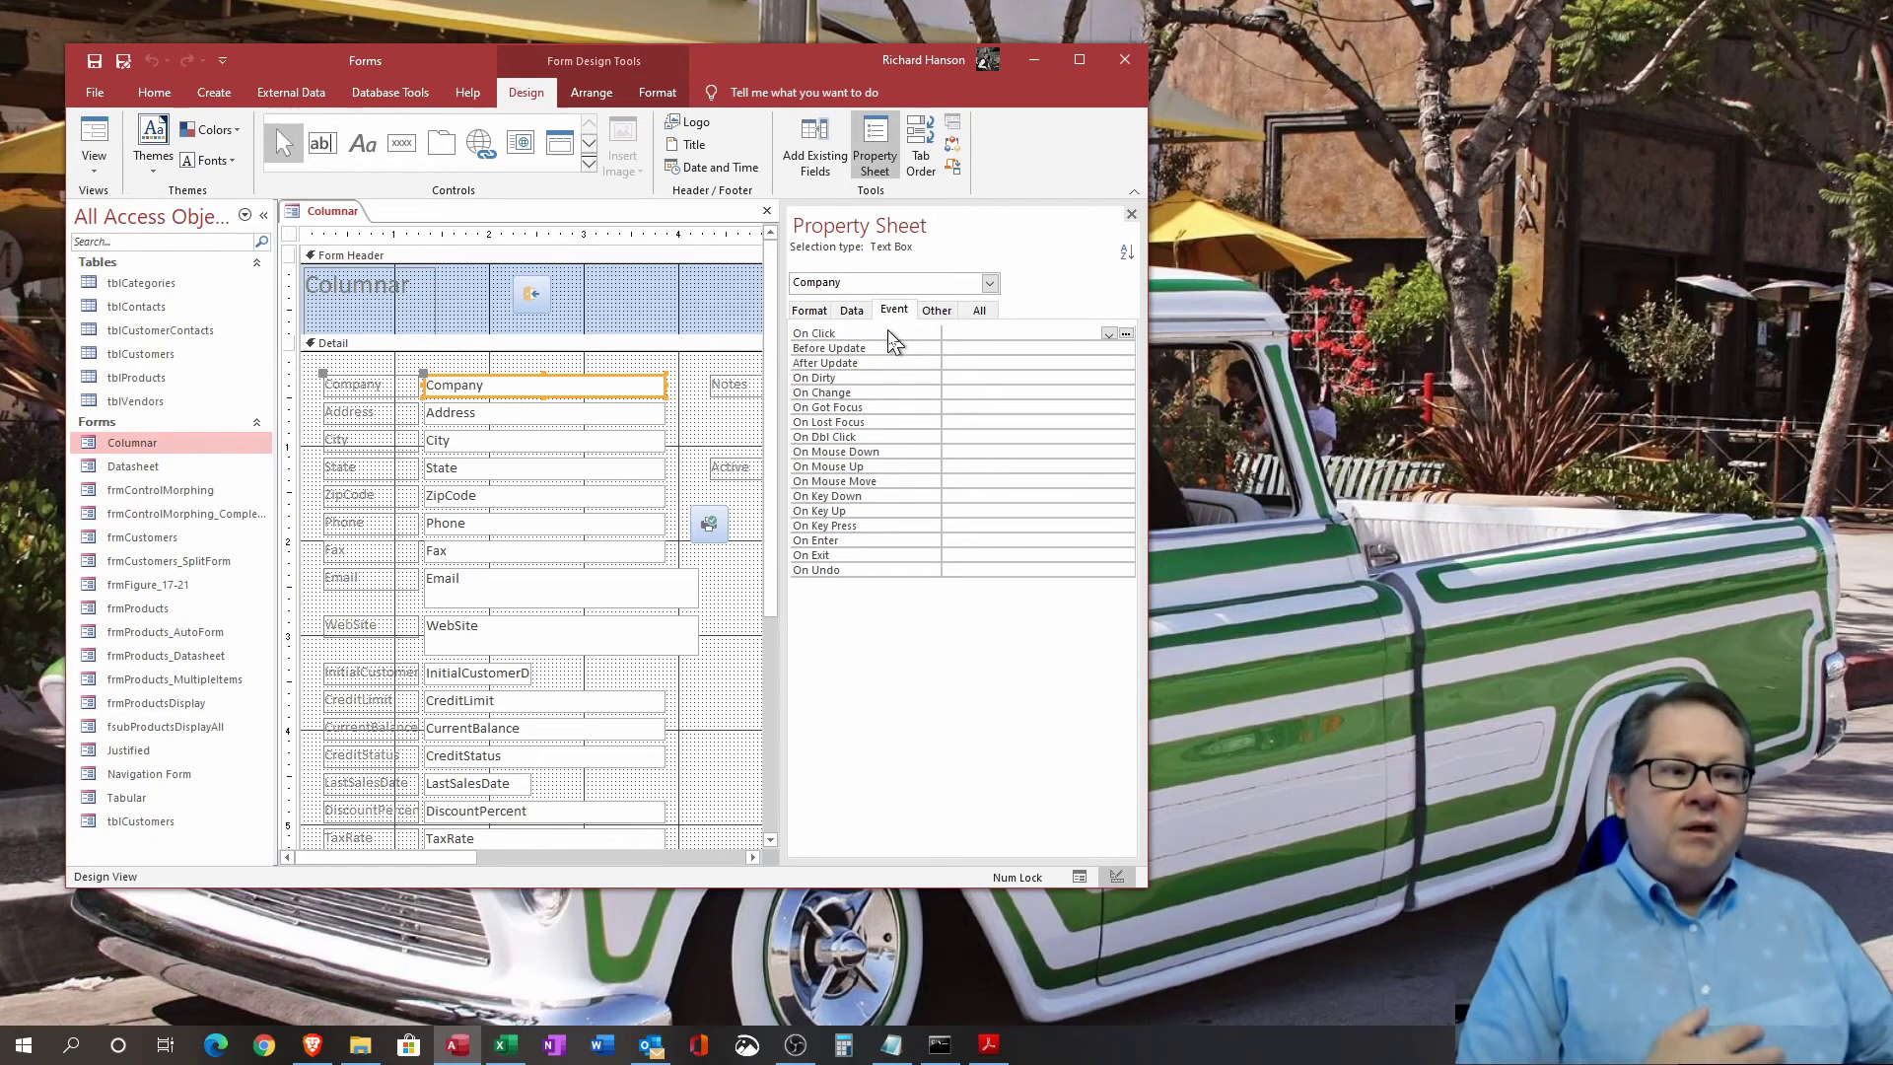